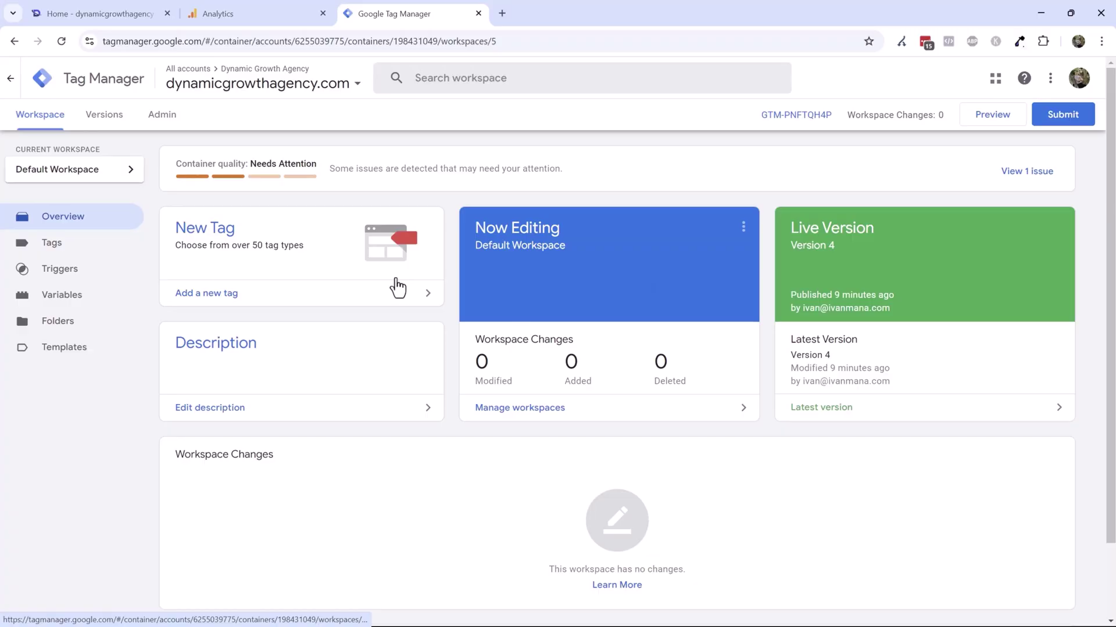
# - Switch to the WordPress dashboard of dynamicgrowthagency.com and open the list of Elementor landing pages
pyautogui.click(330, 285)
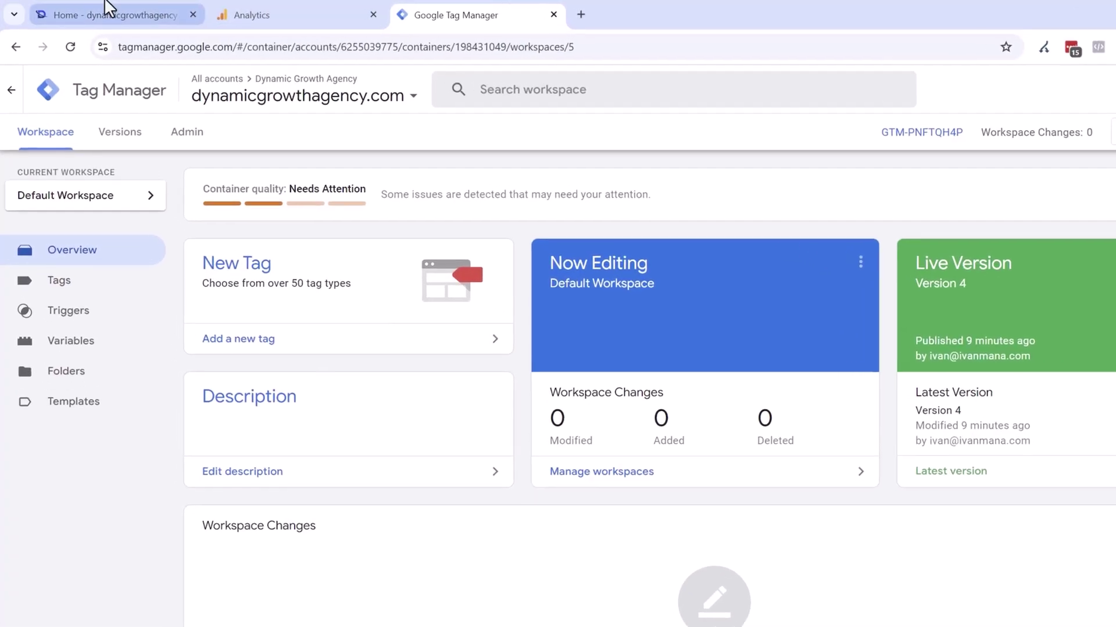
pyautogui.click(95, 14)
pyautogui.moveTo(58, 74)
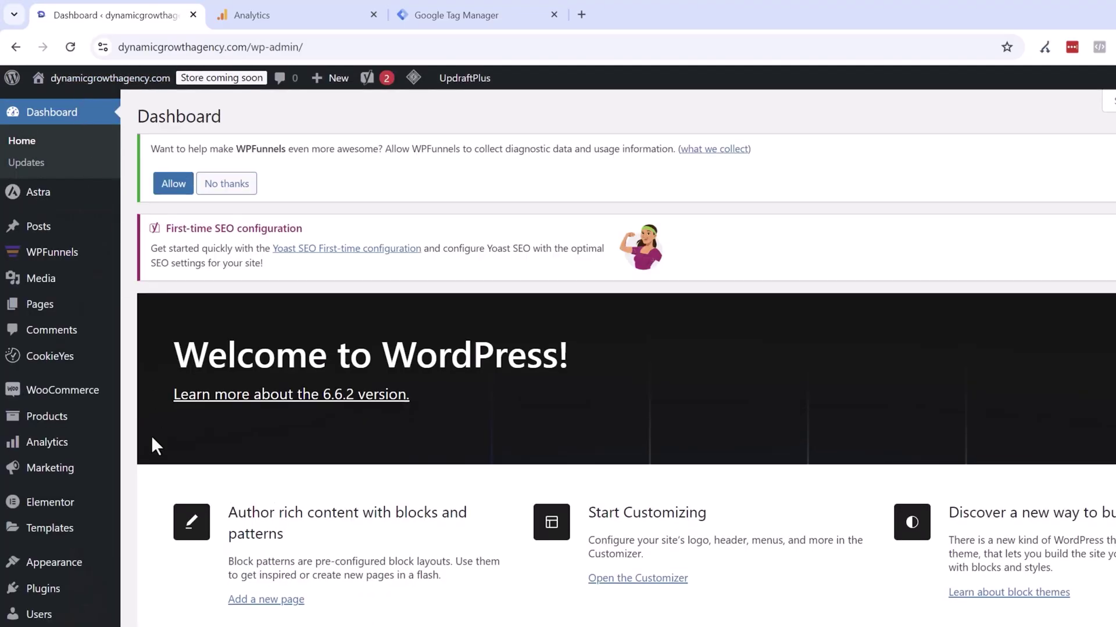
pyautogui.scroll(-2, 152, 438)
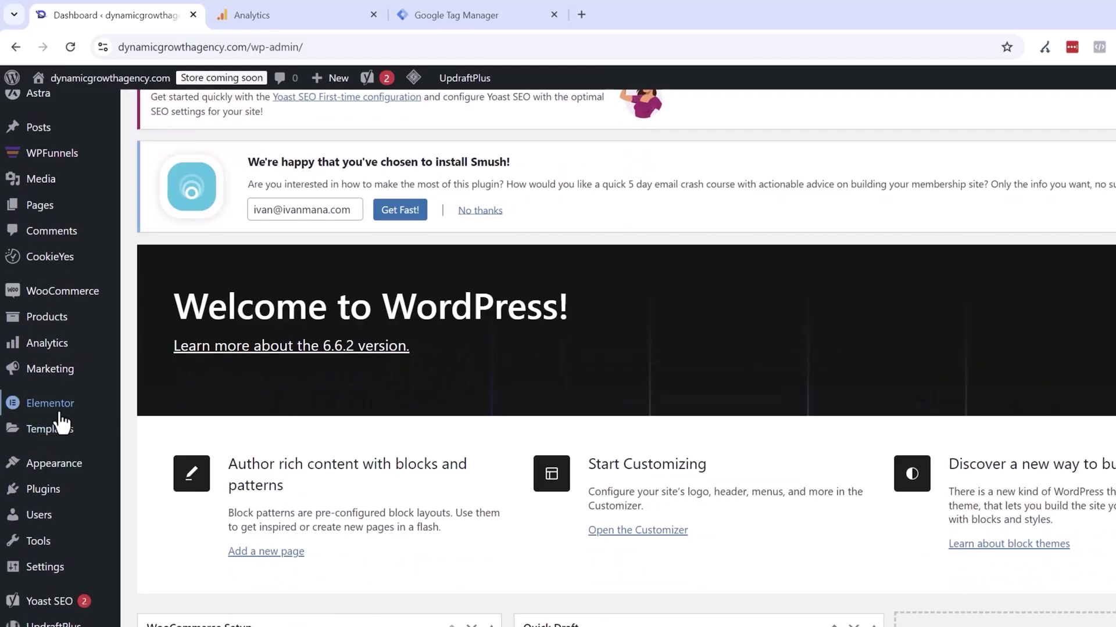
pyautogui.moveTo(58, 430)
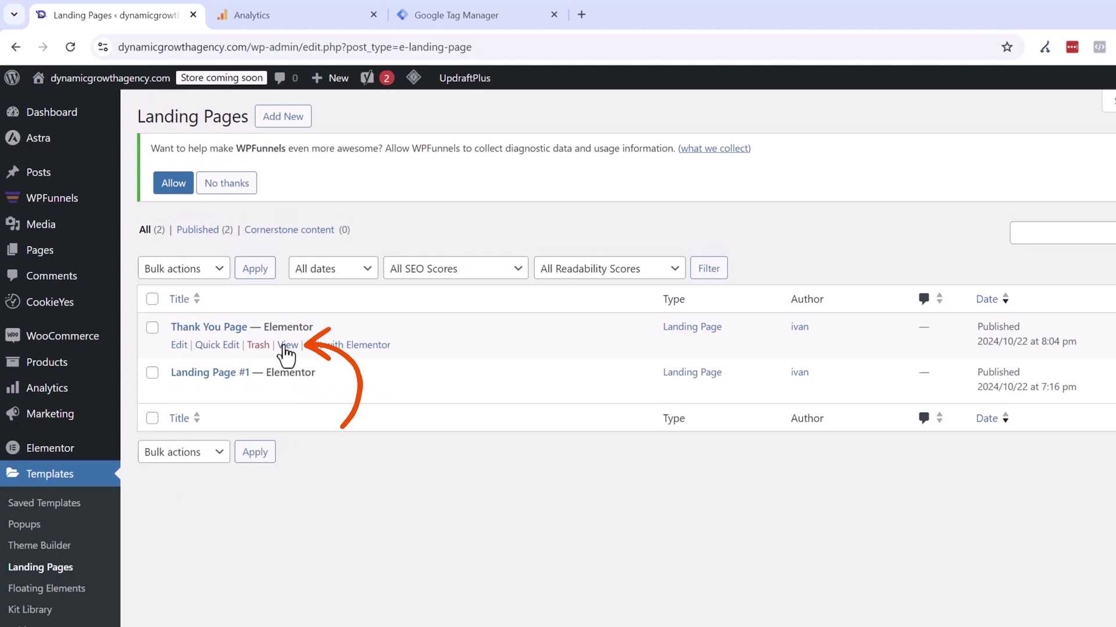
# - Open the Thank You Page and Landing Page #1 in separate browser tabs and place the landing page's tab first
pyautogui.keyDown('ctrl'); pyautogui.click(287, 346); pyautogui.keyUp('ctrl')
pyautogui.keyDown('ctrl'); pyautogui.click(287, 391); pyautogui.keyUp('ctrl')
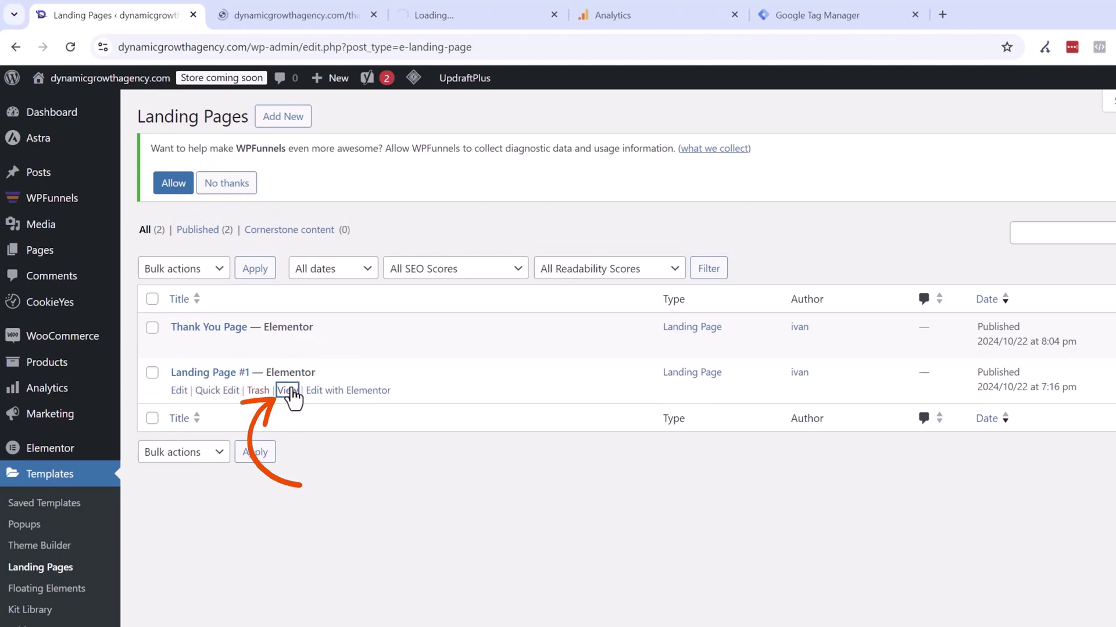
pyautogui.click(335, 17)
pyautogui.click(305, 49)
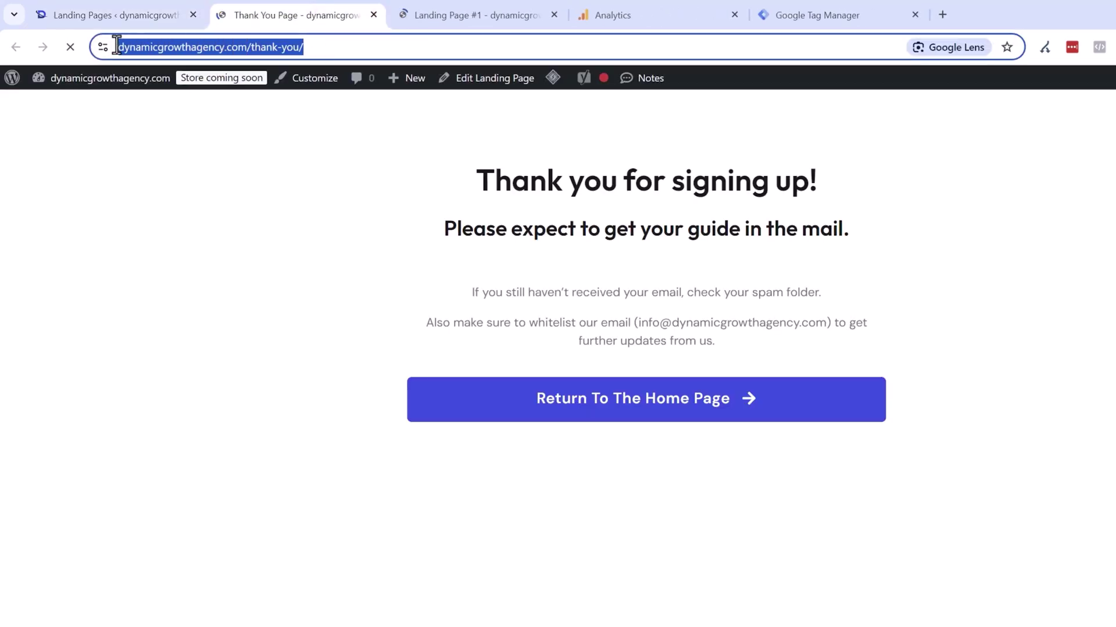
pyautogui.moveTo(468, 15); pyautogui.dragTo(319, 23)
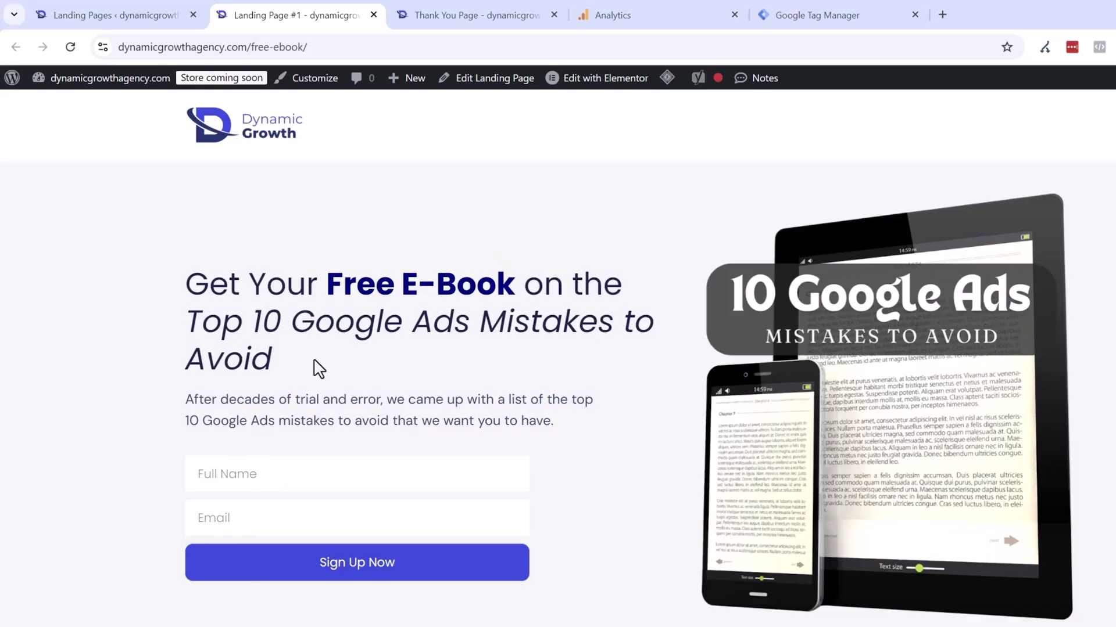
# - Examine the thank-you page's URL and confirmation message, and the sign-up form on the free e-book landing page
pyautogui.click(456, 8)
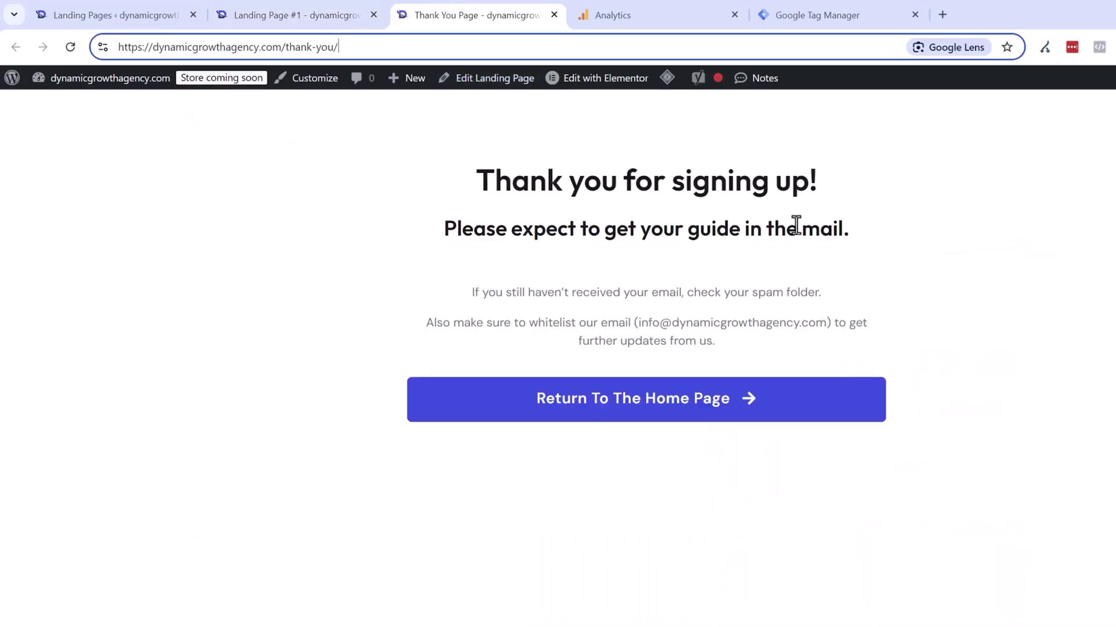
pyautogui.moveTo(338, 47); pyautogui.dragTo(70, 30)
pyautogui.click(119, 340)
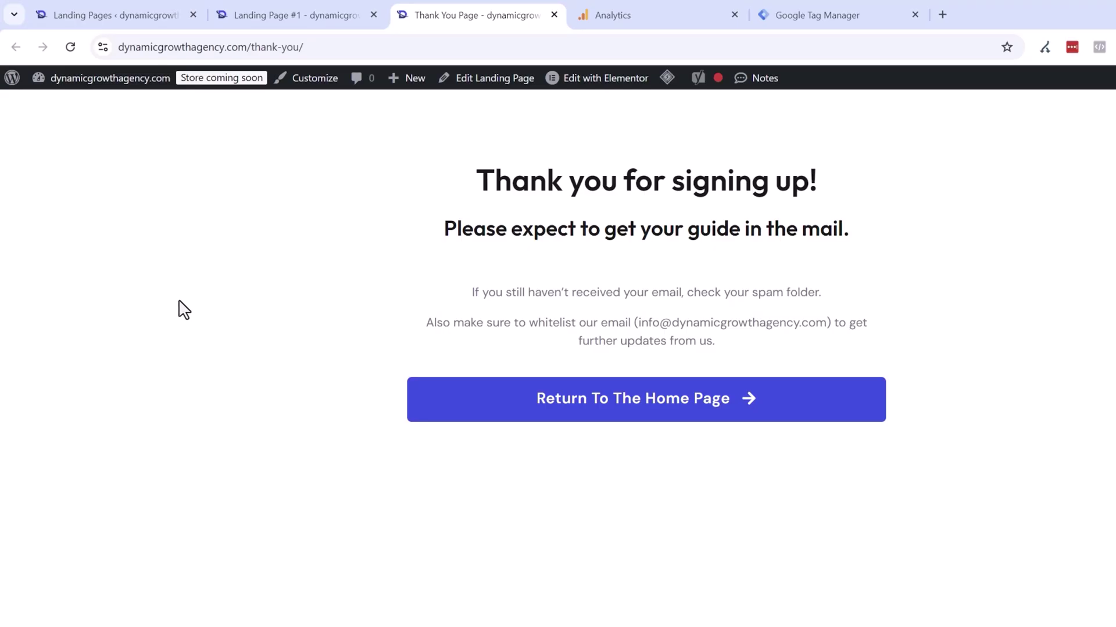
pyautogui.moveTo(304, 49); pyautogui.dragTo(82, 56)
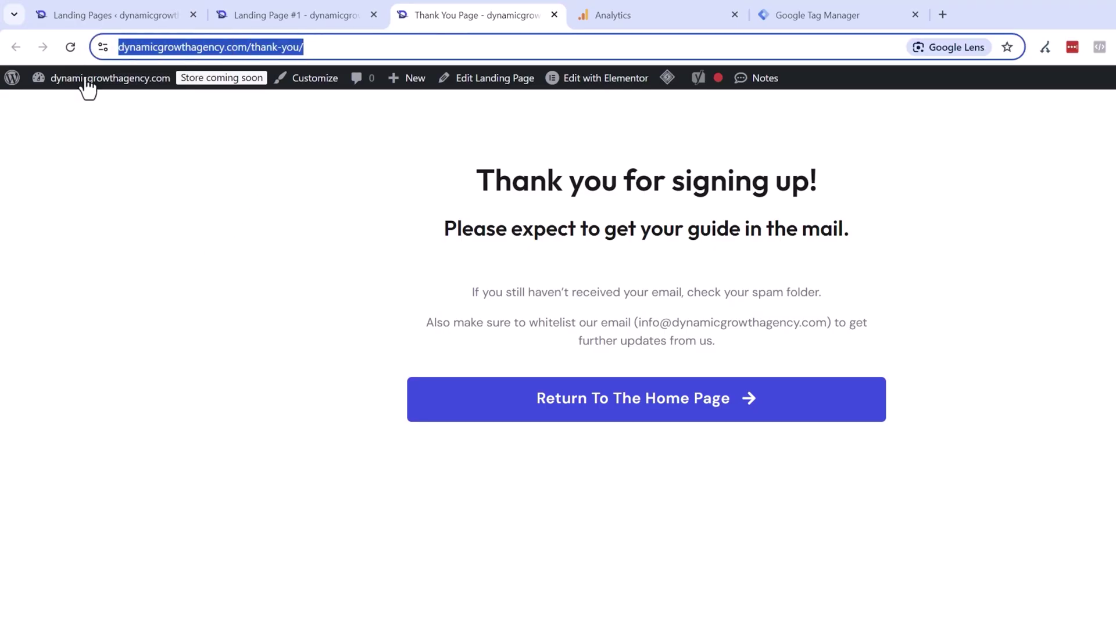
pyautogui.click(176, 209)
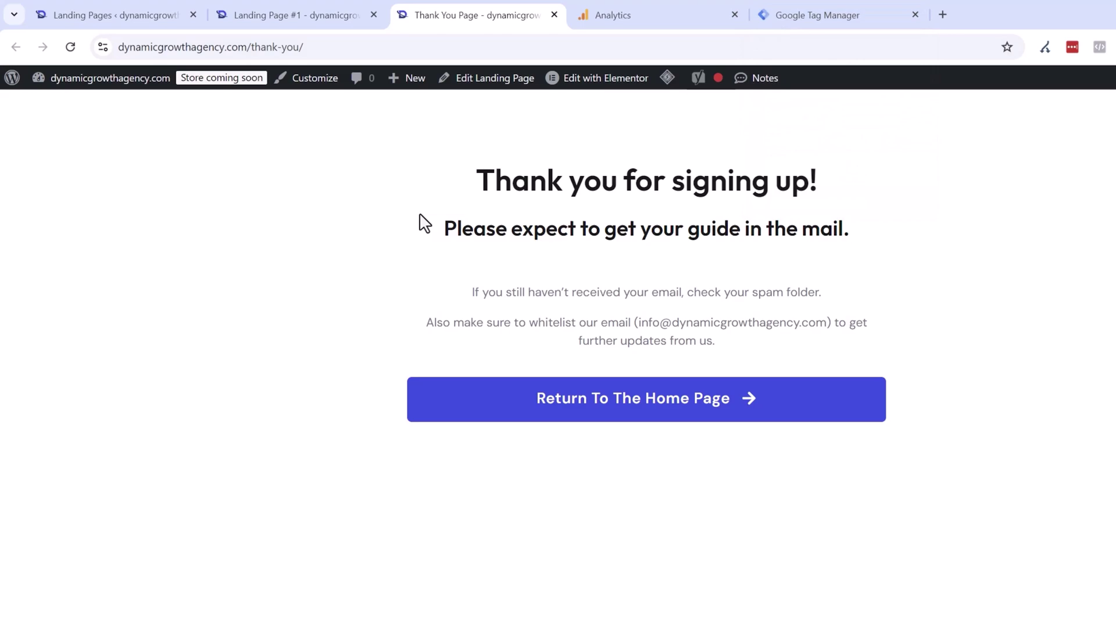
pyautogui.moveTo(304, 47); pyautogui.dragTo(240, 47)
pyautogui.click(350, 231)
pyautogui.moveTo(478, 159); pyautogui.dragTo(808, 320)
pyautogui.click(695, 274)
pyautogui.click(285, 13)
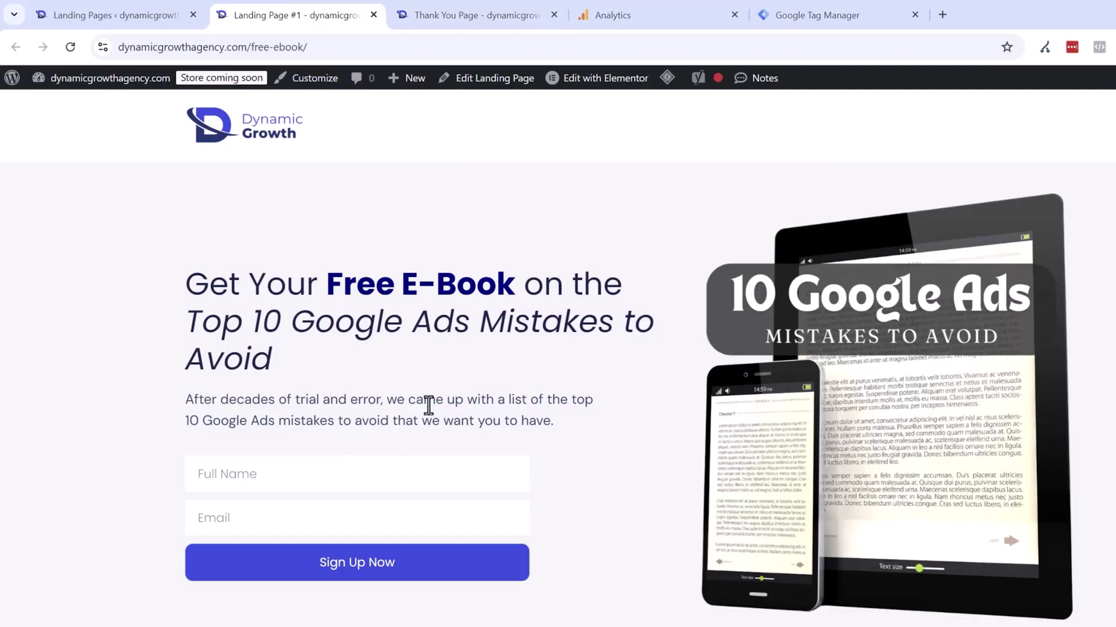
pyautogui.scroll(-2, 278, 355)
pyautogui.click(484, 22)
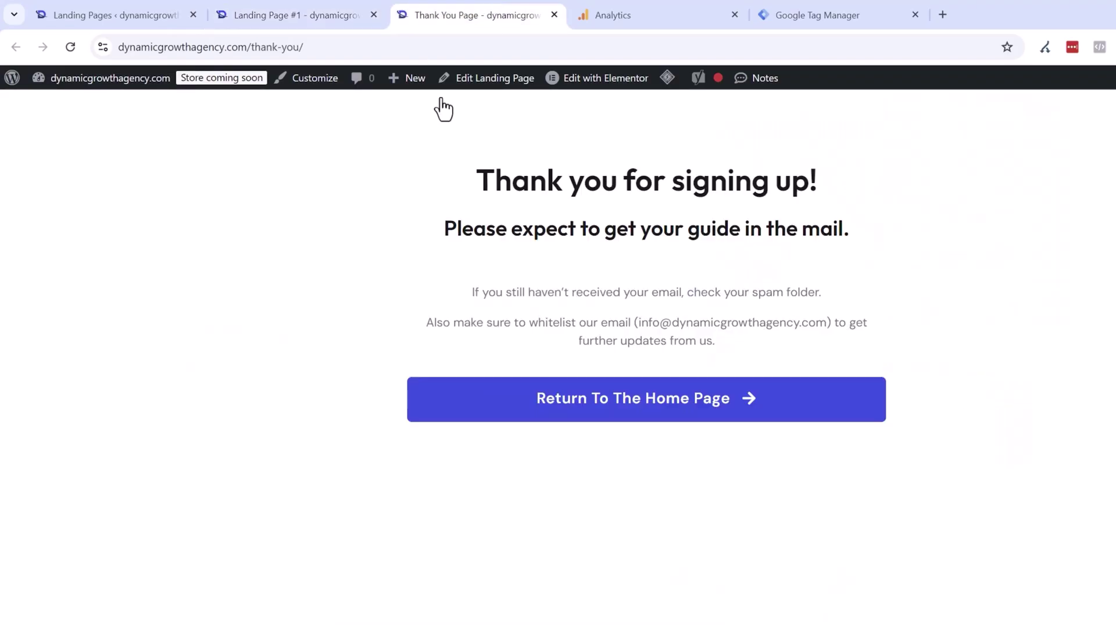
pyautogui.click(297, 12)
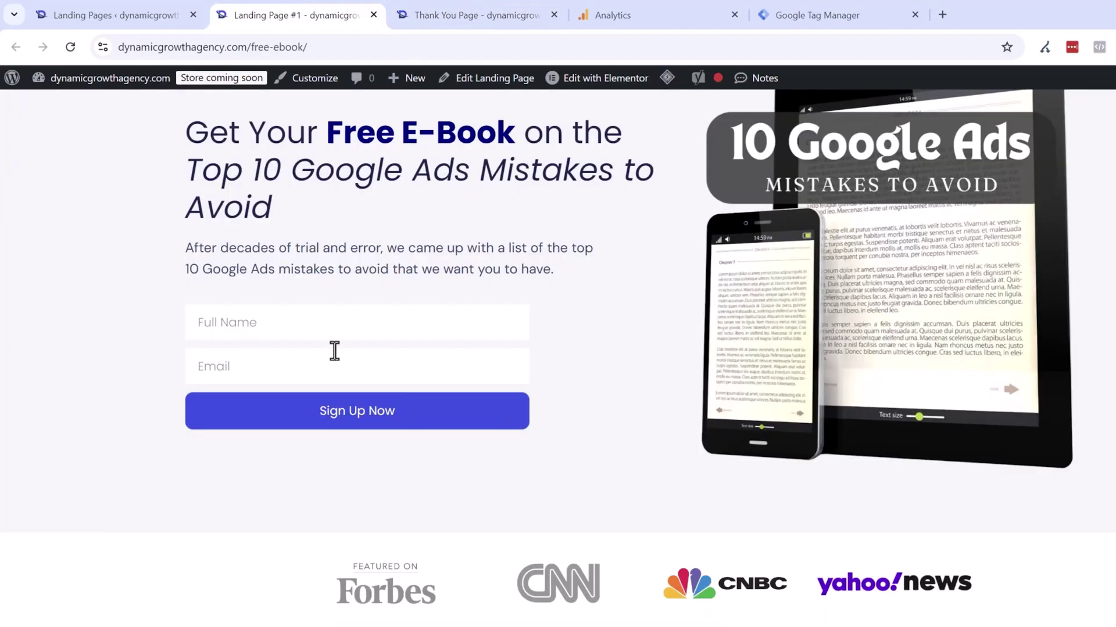
# - Open Landing Page #1 for editing in Elementor
pyautogui.scroll(3, 559, 120)
pyautogui.click(488, 79)
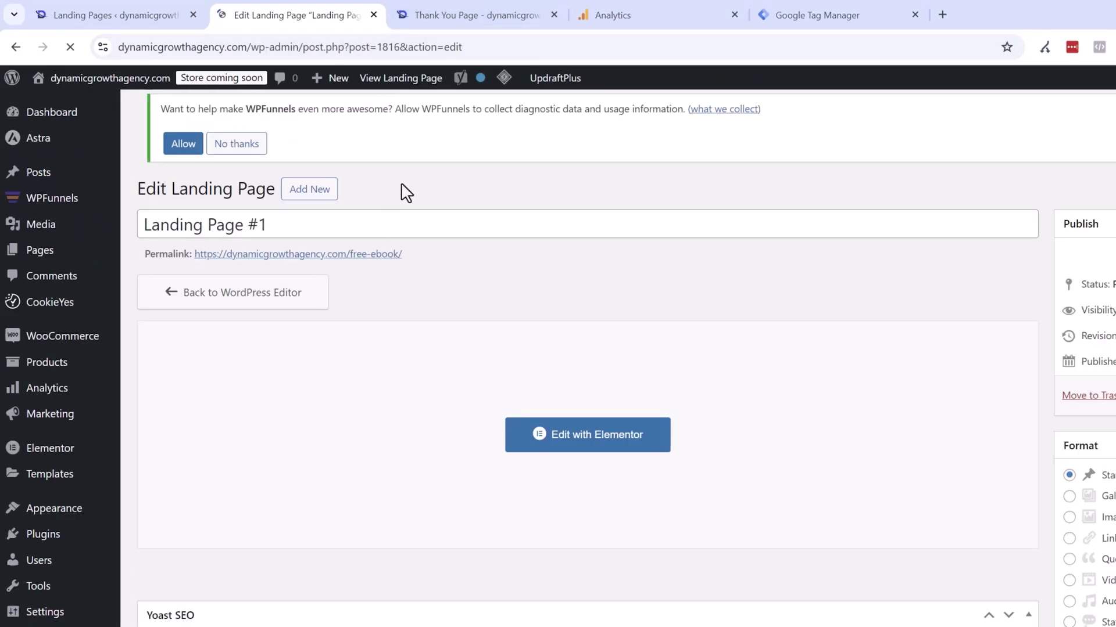
pyautogui.click(591, 447)
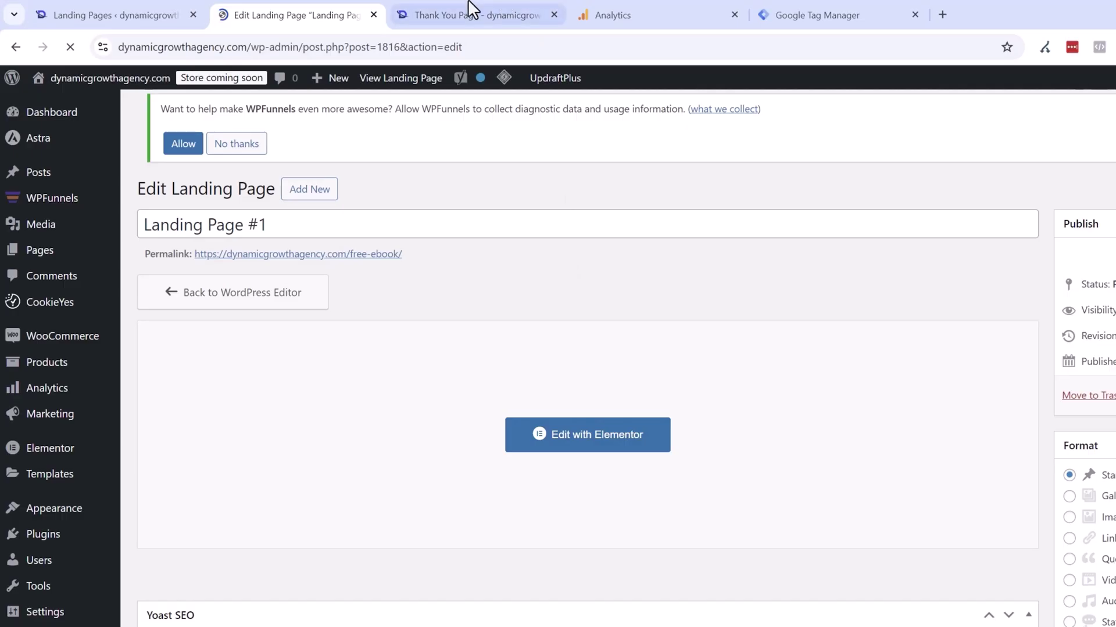
# - Copy the full URL of the Thank You Page
pyautogui.click(483, 12)
pyautogui.moveTo(339, 42); pyautogui.dragTo(99, 47)
pyautogui.hotkey('ctrl', 'c')
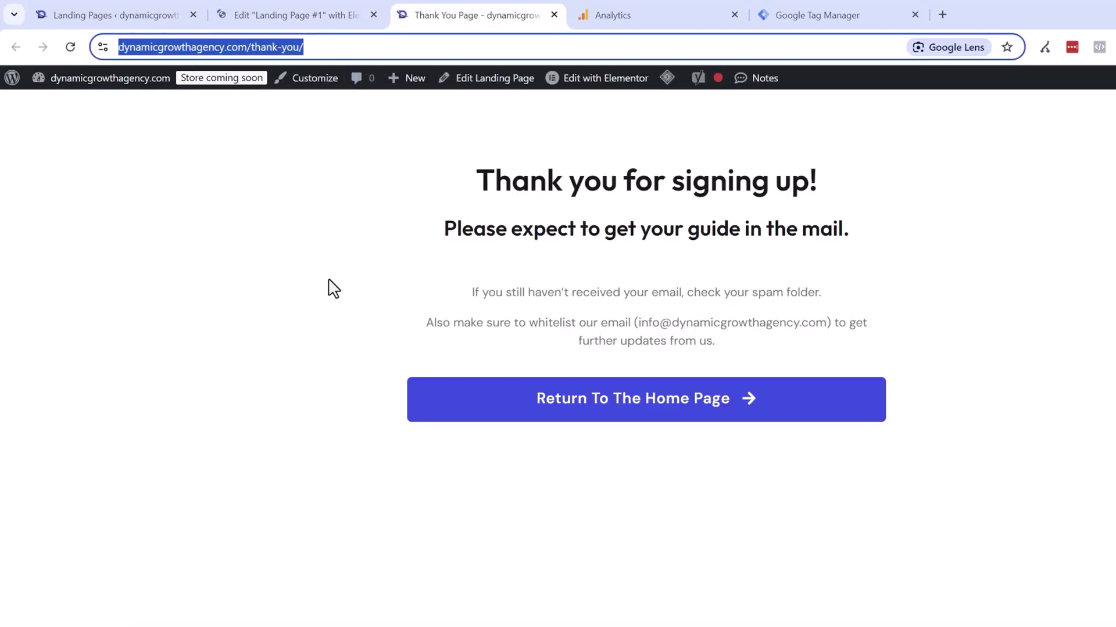
pyautogui.click(314, 8)
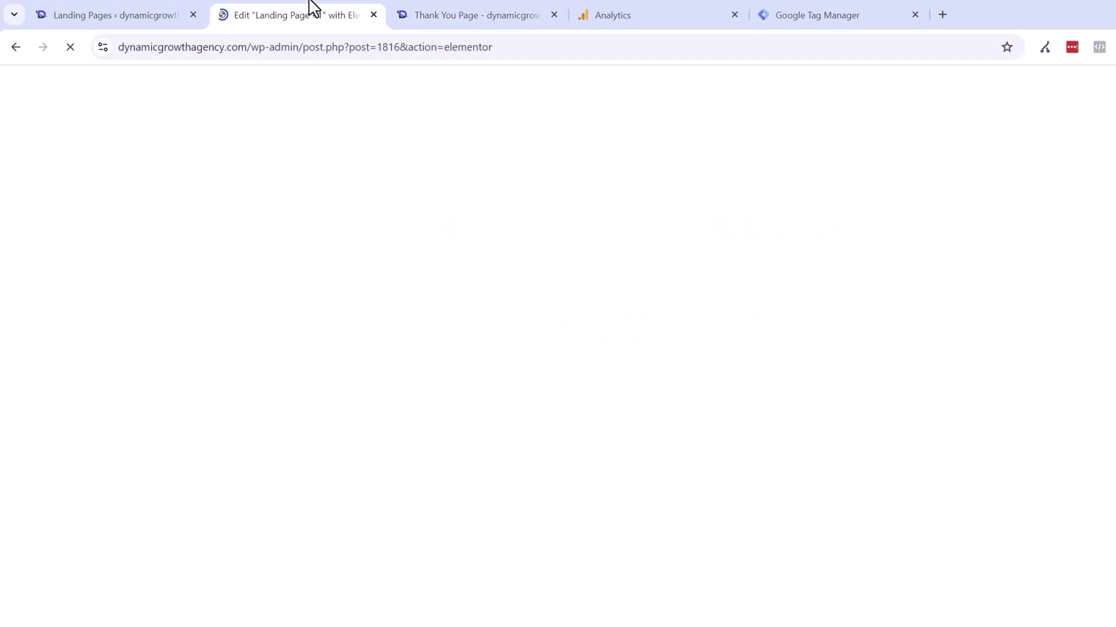
pyautogui.click(483, 9)
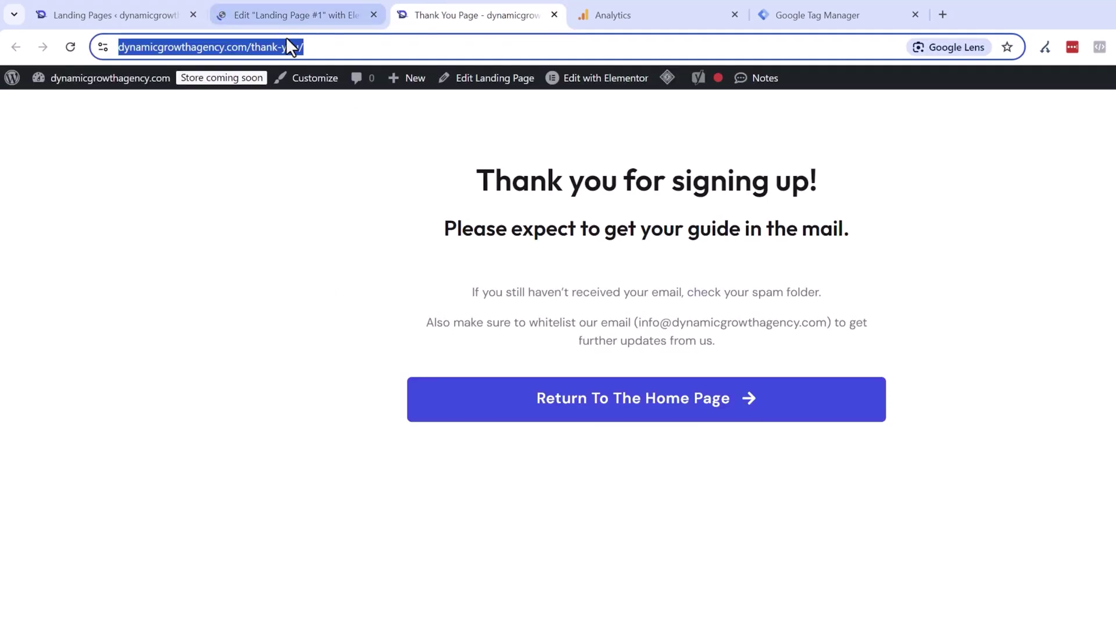
# - Add a Redirect action to the sign-up form's actions after submit on Landing Page #1
pyautogui.click(311, 8)
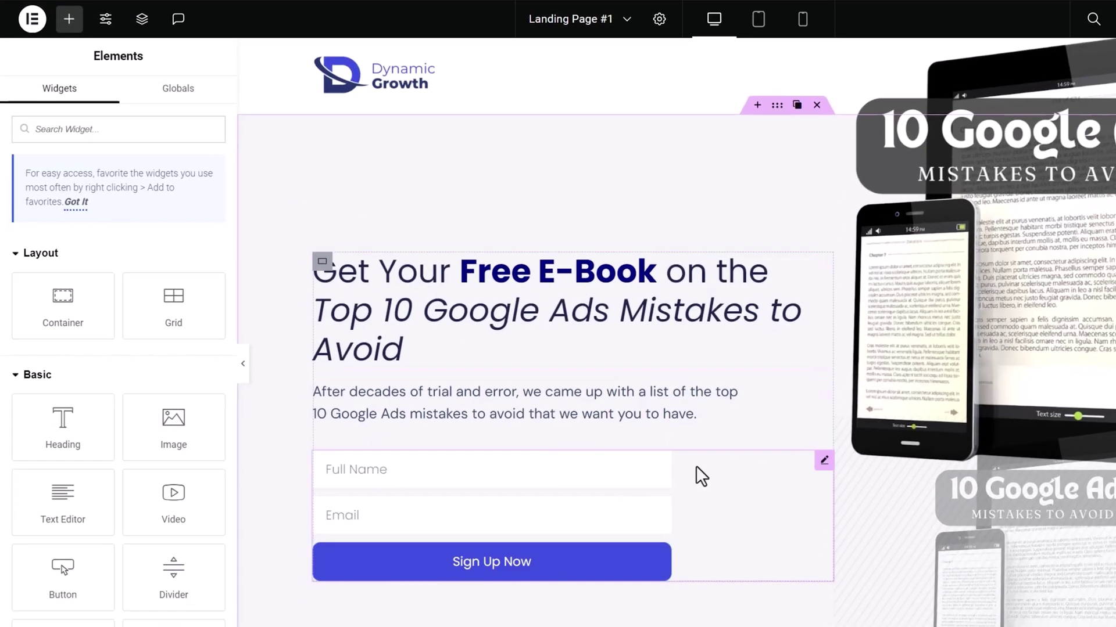
pyautogui.click(696, 466)
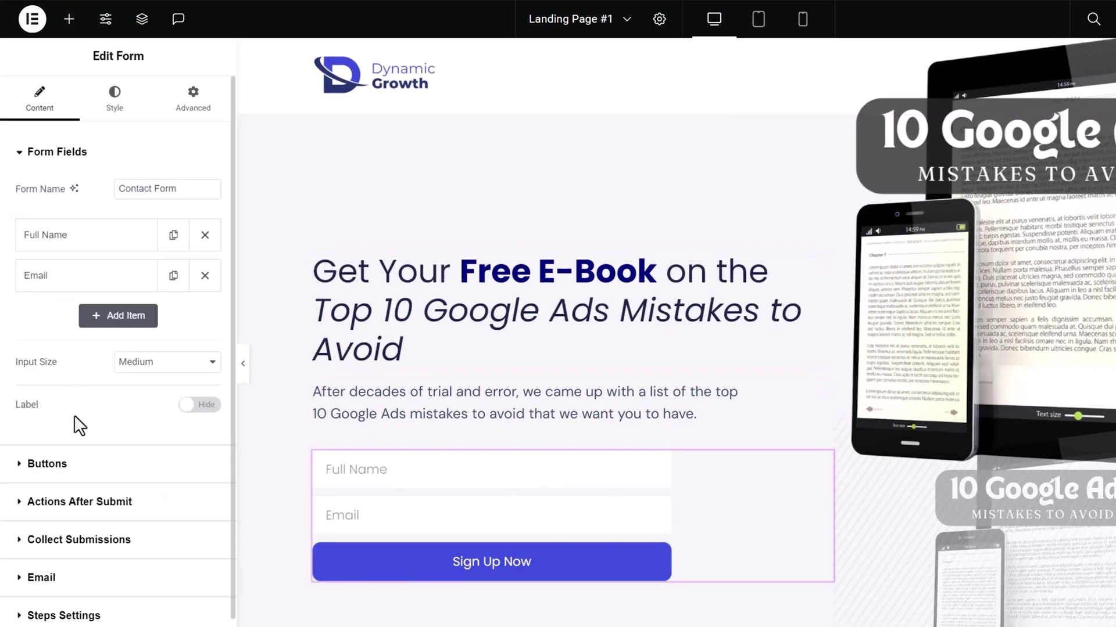
pyautogui.click(70, 502)
pyautogui.click(161, 285)
pyautogui.scroll(-3, 110, 354)
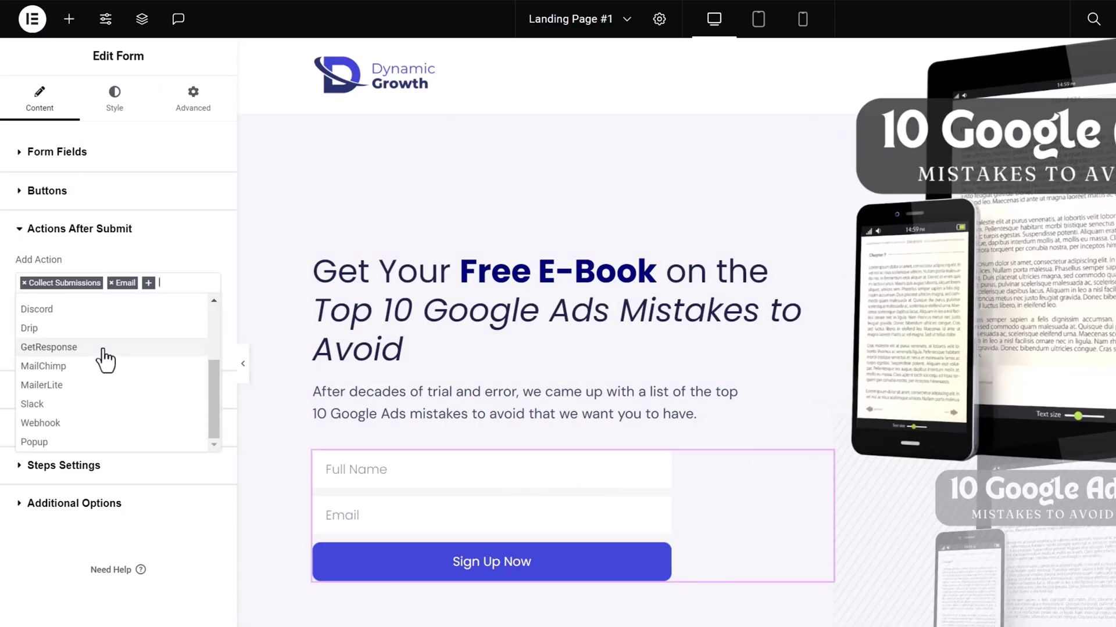
pyautogui.scroll(4, 93, 421)
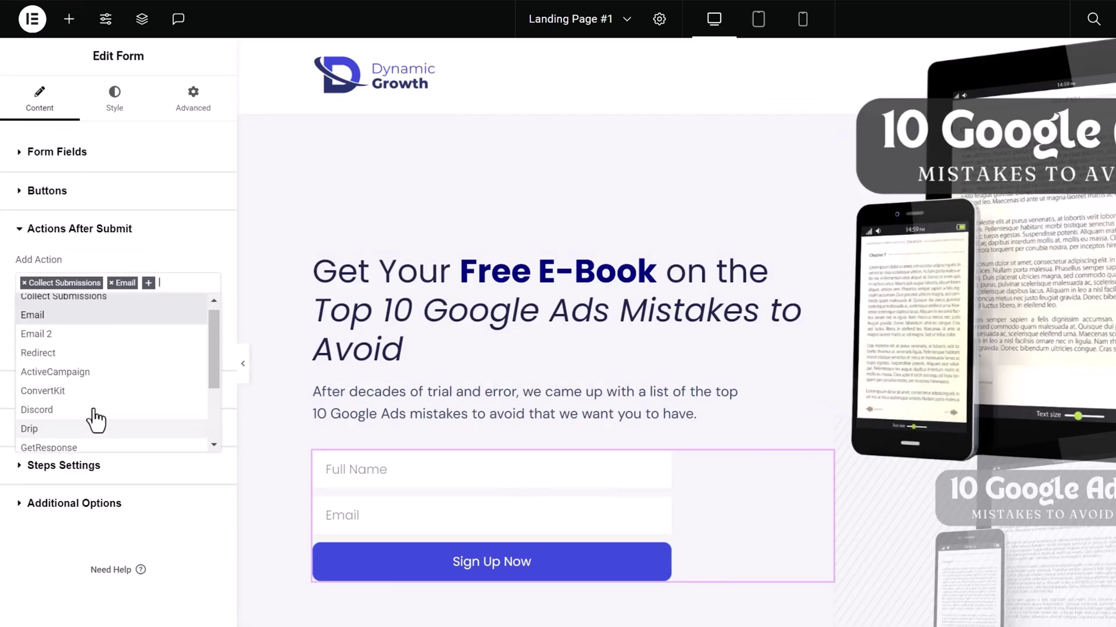
pyautogui.click(63, 357)
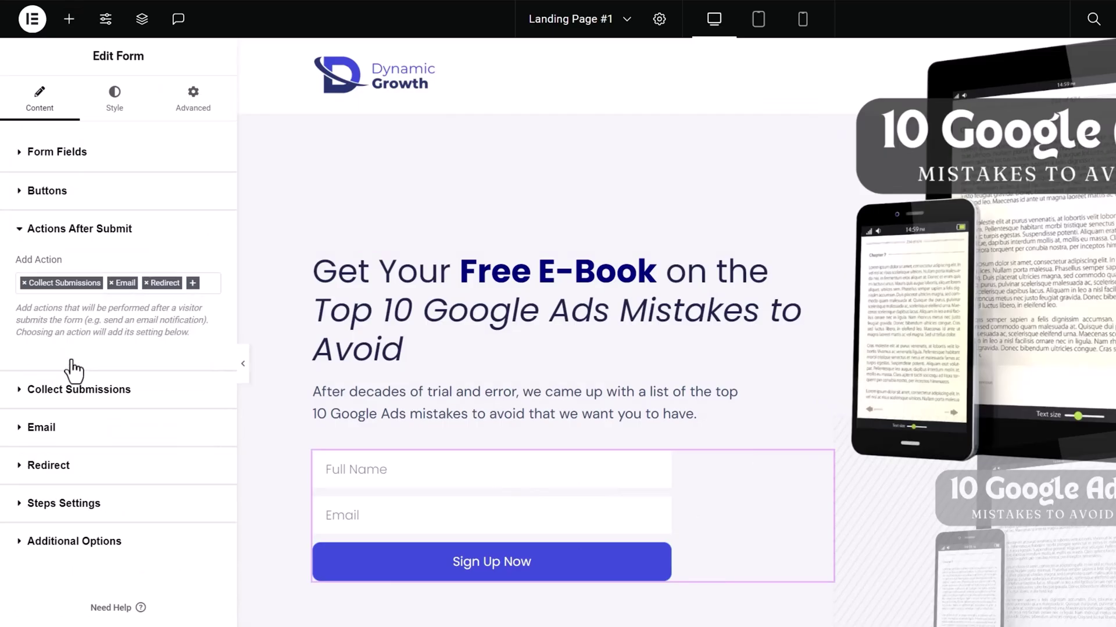
pyautogui.click(86, 466)
pyautogui.click(112, 394)
pyautogui.hotkey('ctrl', 'v')
pyautogui.moveTo(145, 396); pyautogui.dragTo(3, 438)
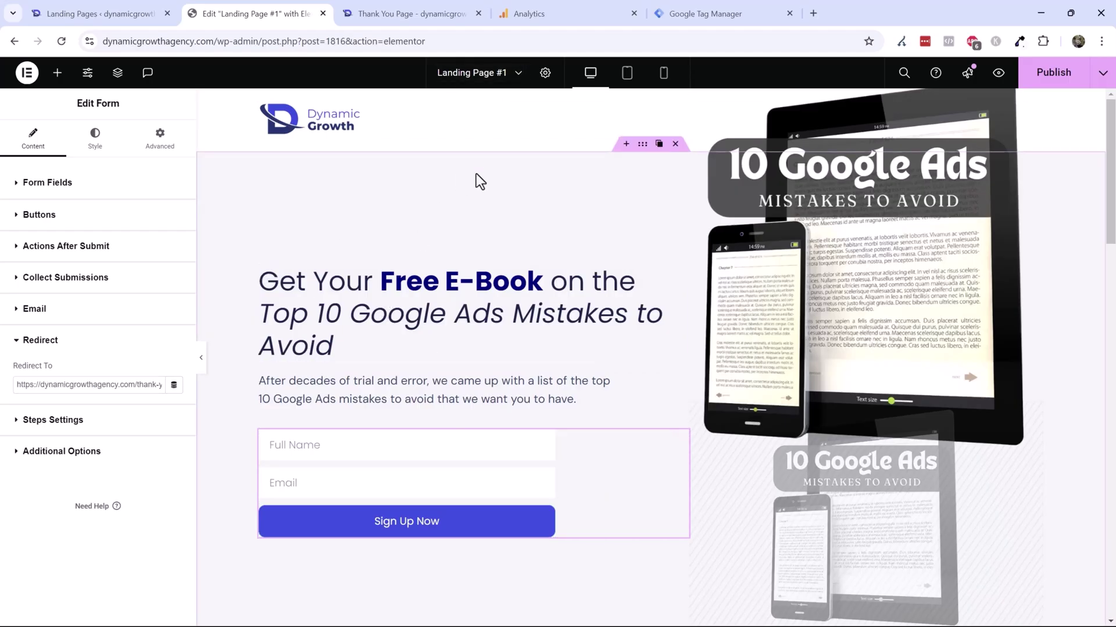
# - Publish Landing Page #1 and view its preview alongside the thank-you page
pyautogui.click(1063, 73)
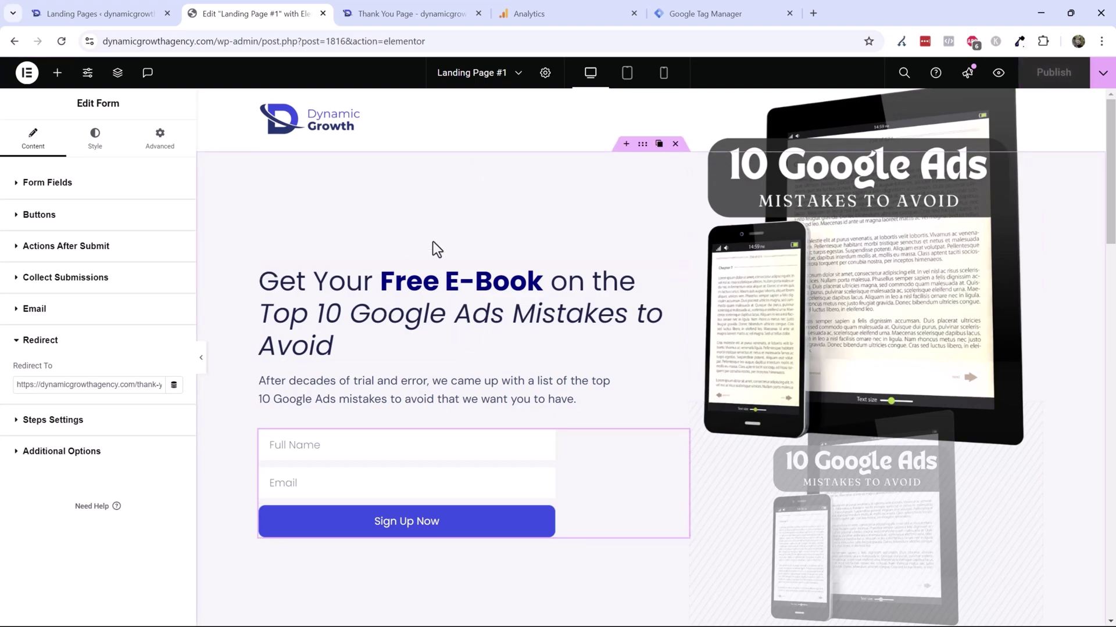
pyautogui.hotkey('ctrl', 'shift', 'p')
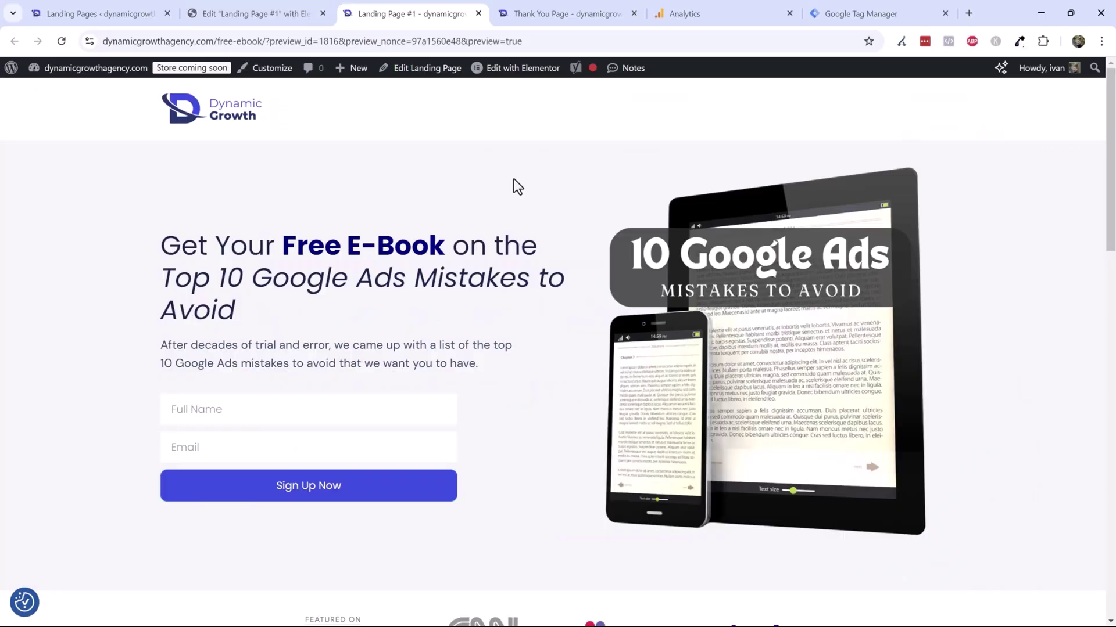
pyautogui.click(542, 10)
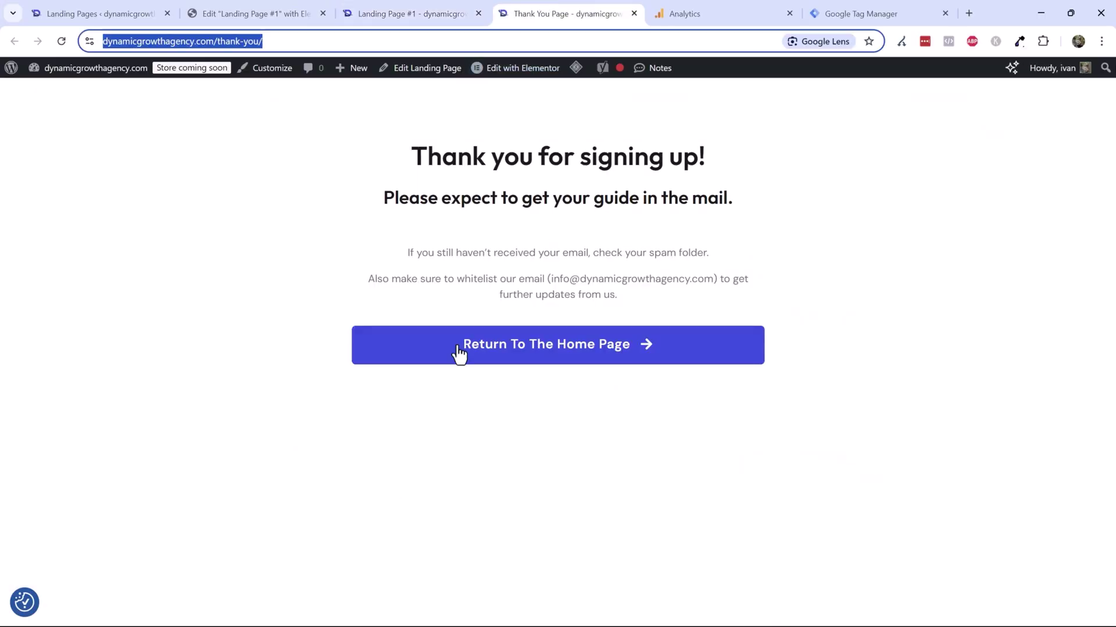
pyautogui.click(278, 248)
# - Switch to Google Tag Manager and create a new tag named "Lead Gen" in the default workspace
pyautogui.click(896, 10)
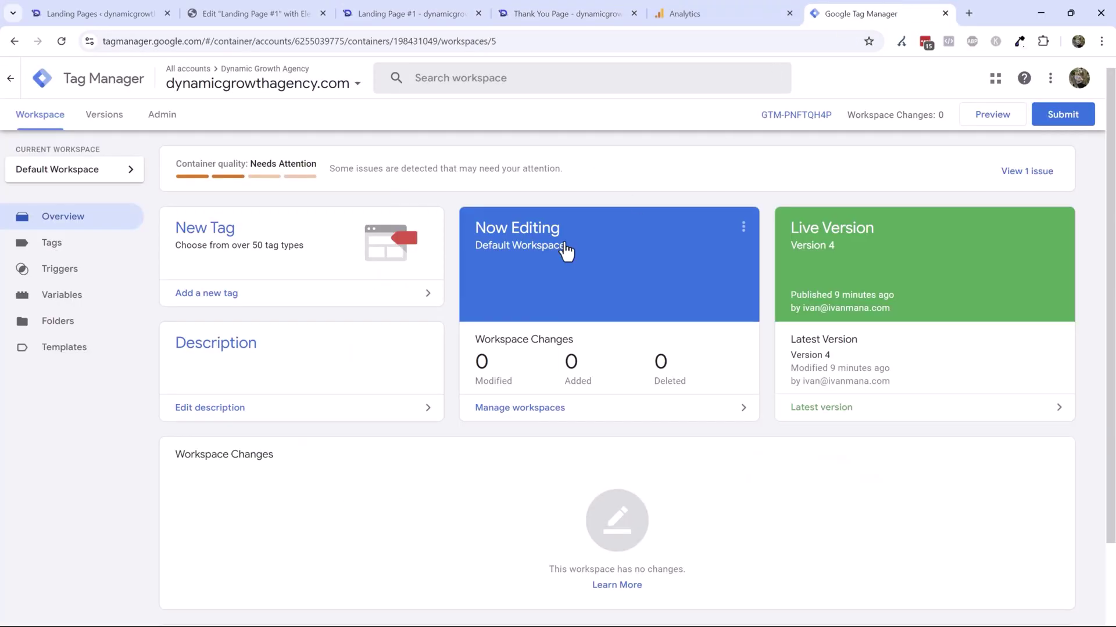
pyautogui.click(93, 243)
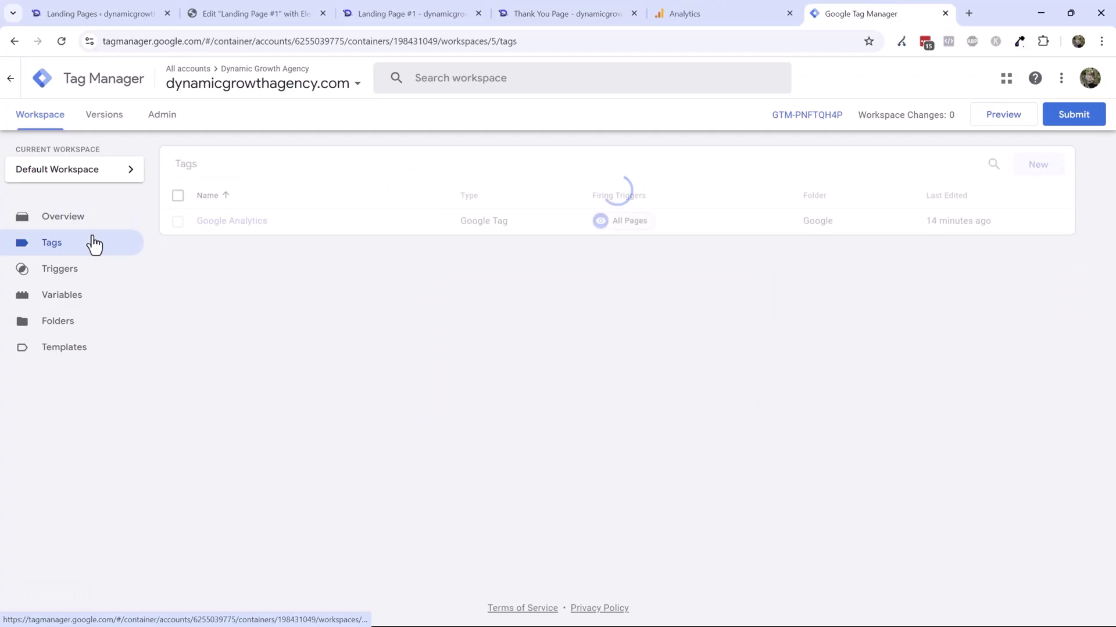
pyautogui.click(1053, 173)
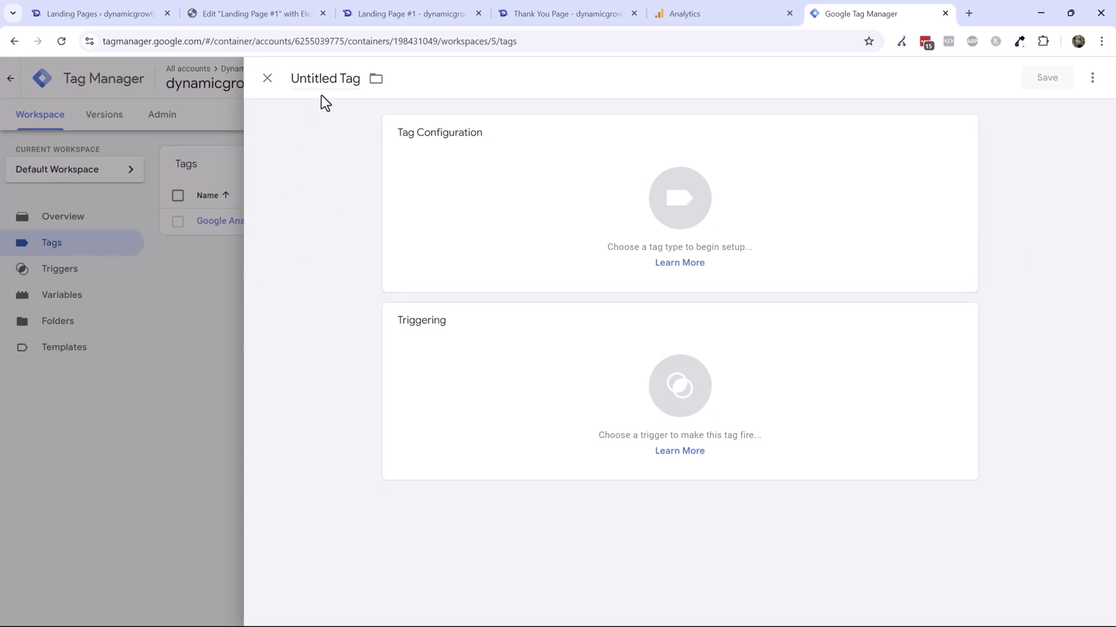
pyautogui.click(298, 80)
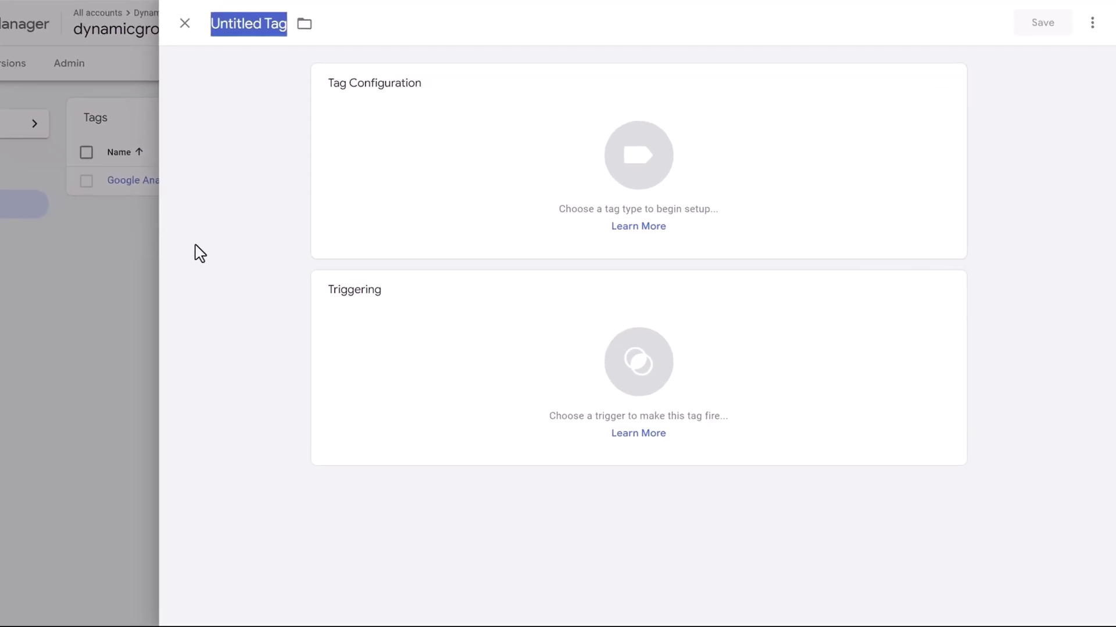
pyautogui.write('Lead Gen')
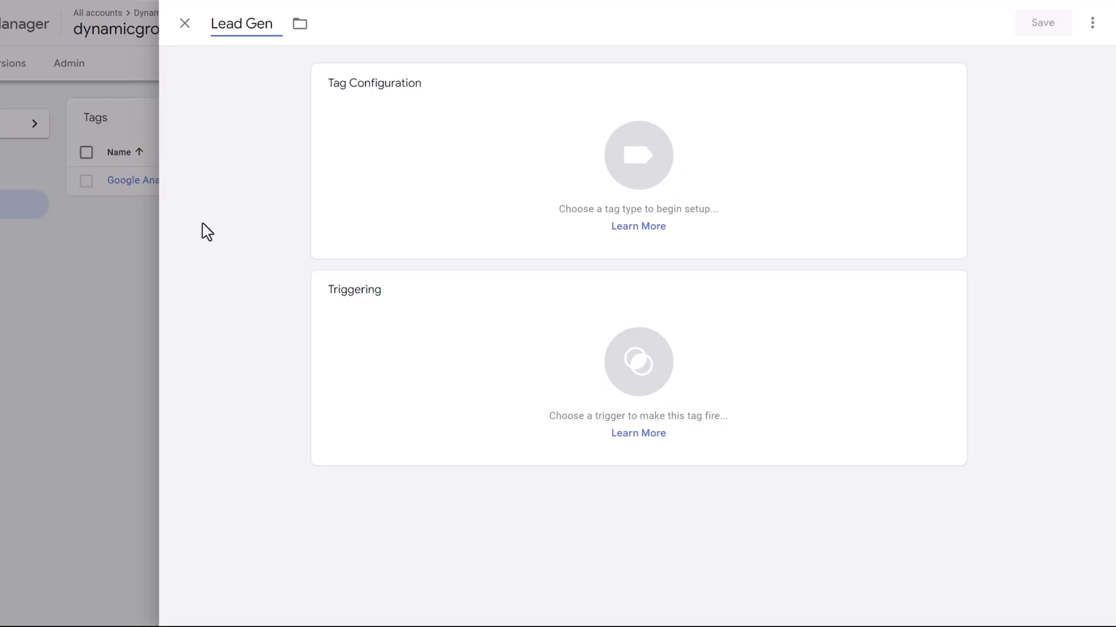
# - Set the Lead Gen tag's type to Google Analytics: GA4 Event
pyautogui.click(424, 207)
pyautogui.click(755, 152)
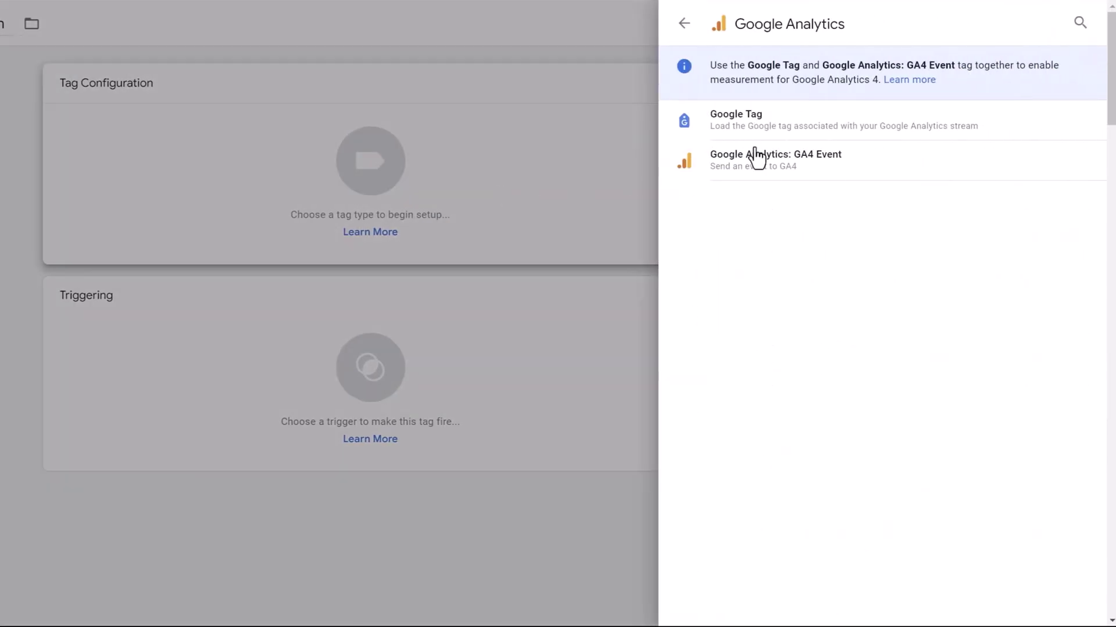
pyautogui.click(867, 171)
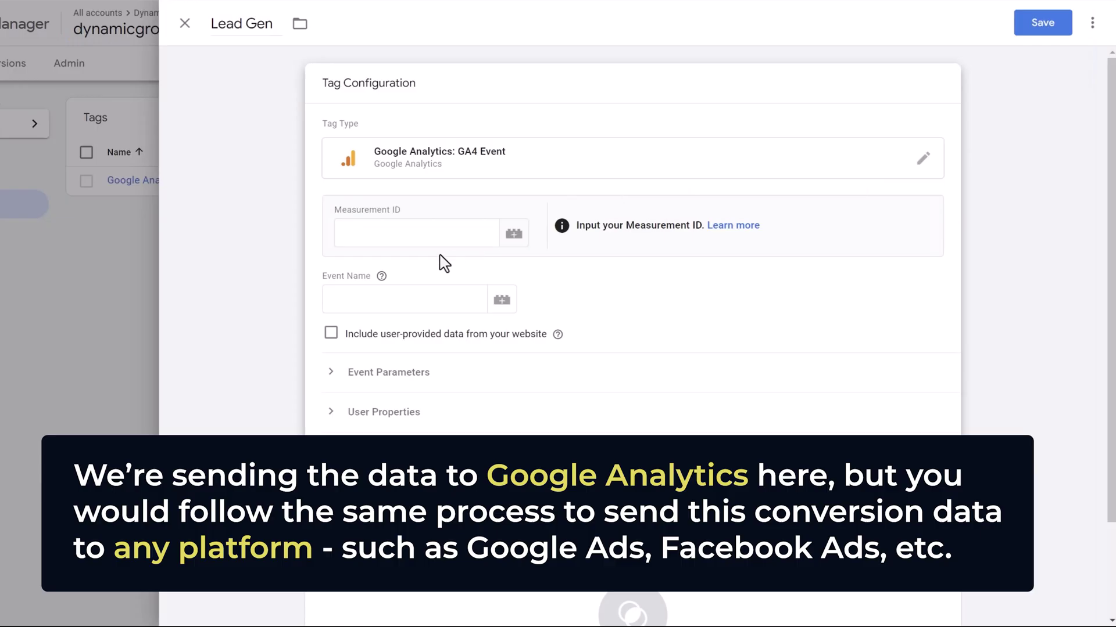
# - Set the Lead Gen tag's measurement ID to the GA4 Measurement ID variable
pyautogui.click(388, 236)
pyautogui.click(525, 247)
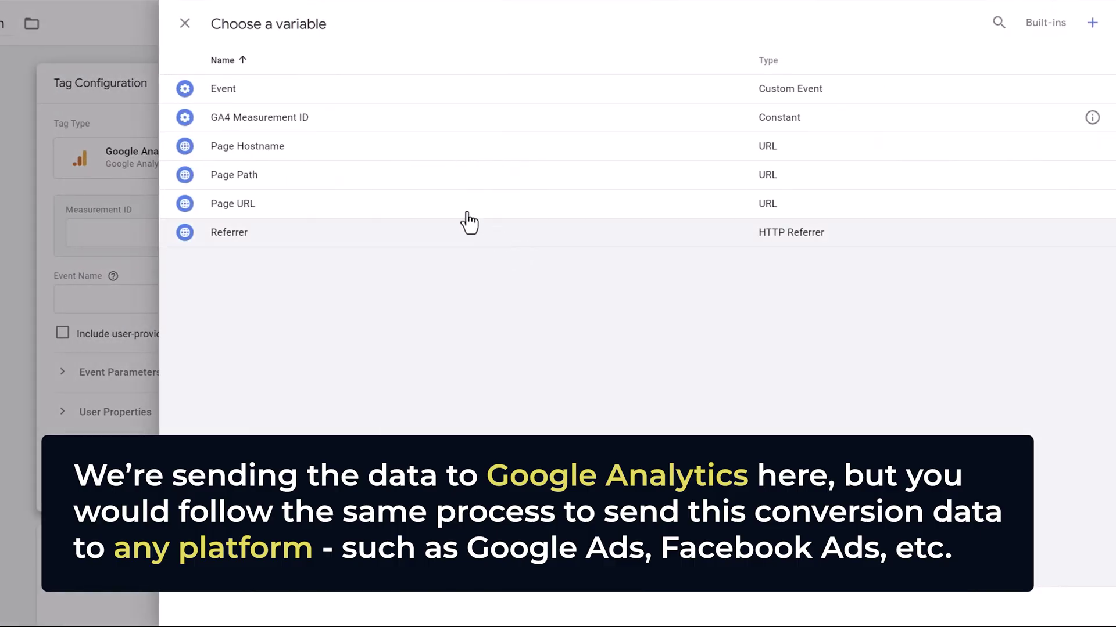
pyautogui.click(284, 120)
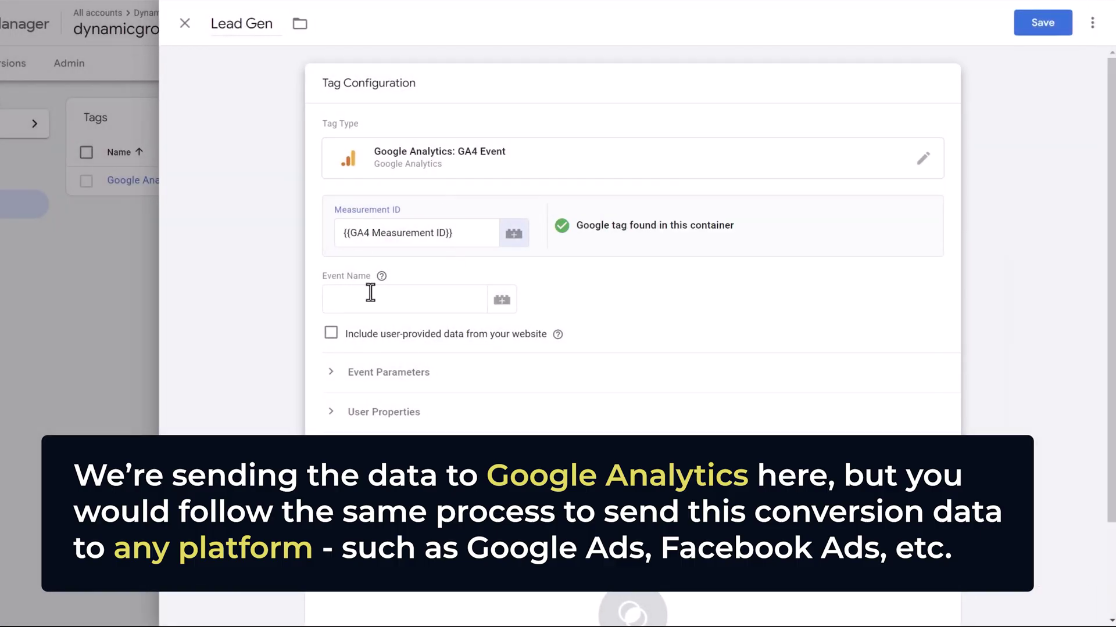
# - Open the help article on GA4 recommended event names and examine the lead generation events, especially generate_lead
pyautogui.click(370, 293)
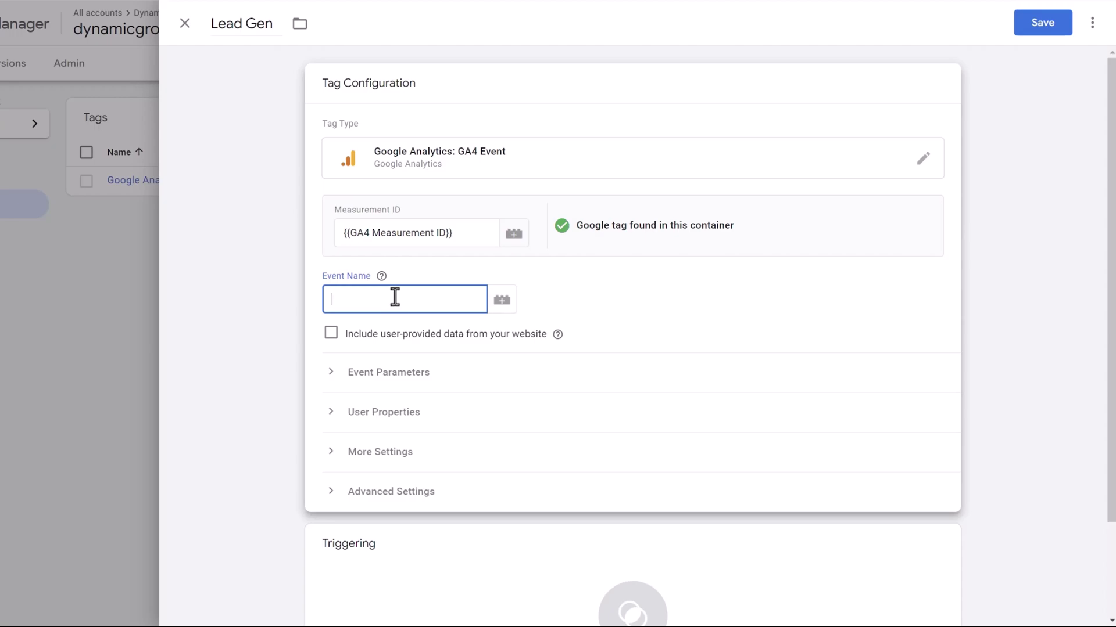
pyautogui.moveTo(381, 278)
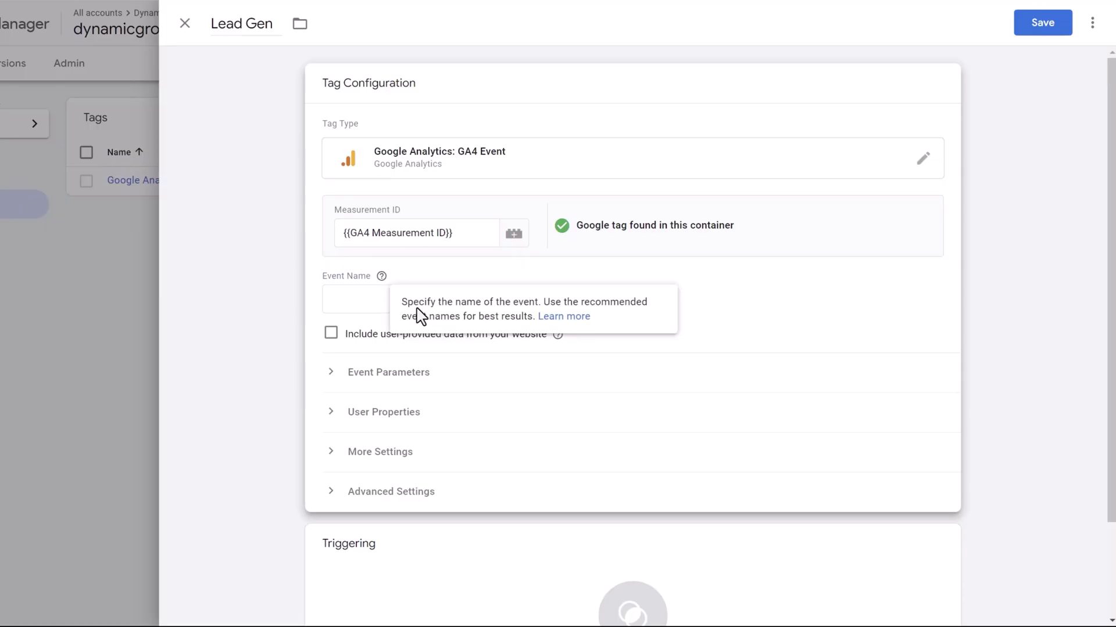
pyautogui.click(556, 318)
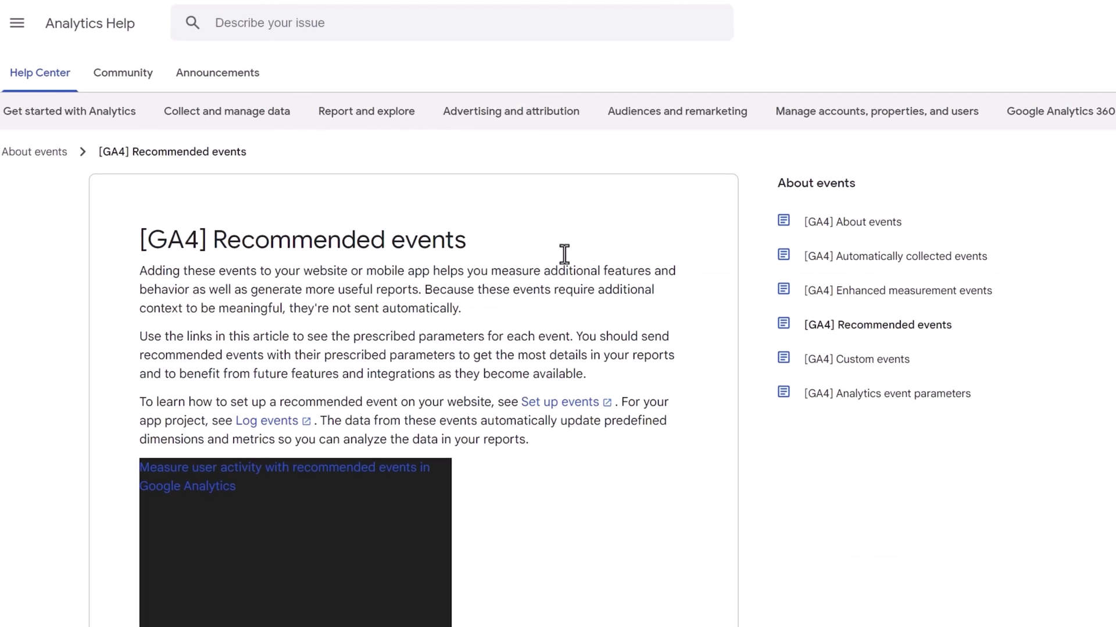
pyautogui.scroll(-8, 339, 312)
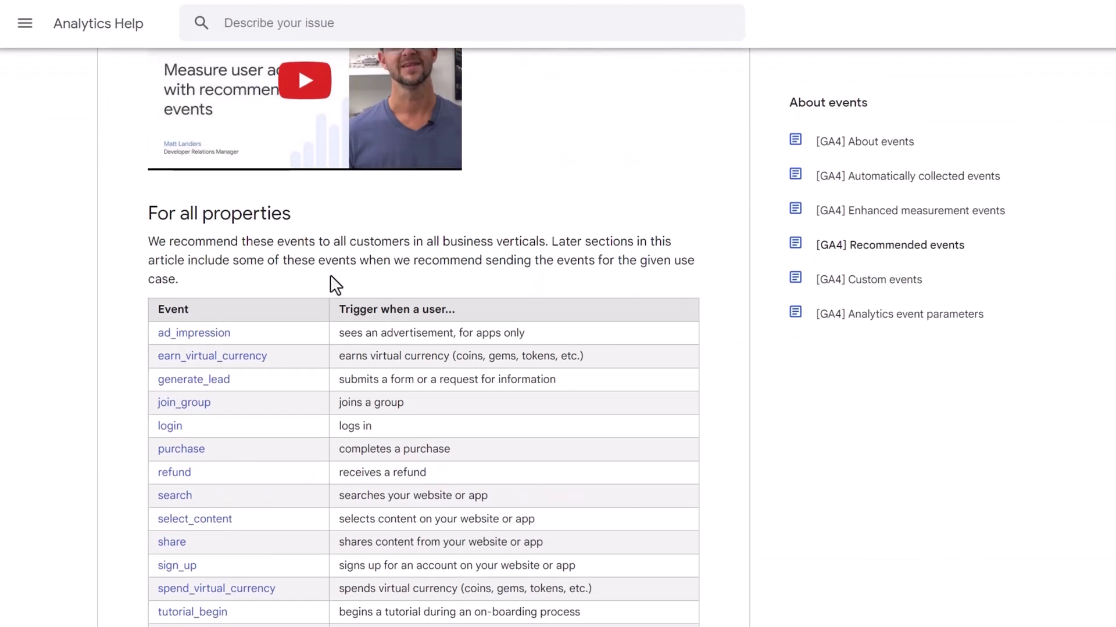
pyautogui.scroll(-14, 336, 284)
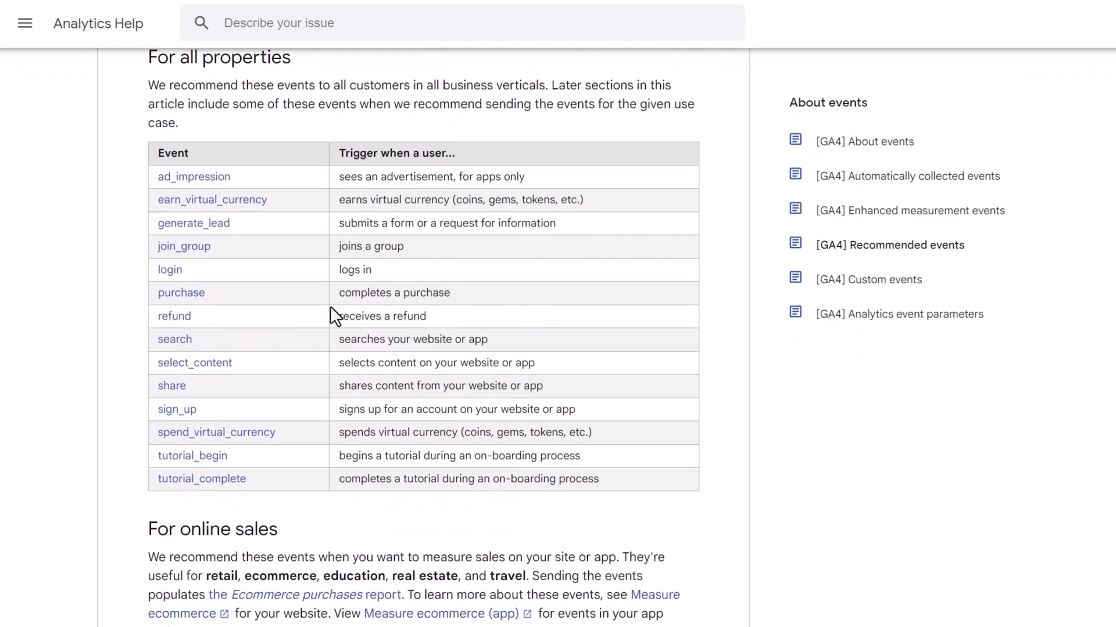
pyautogui.scroll(-10, 222, 374)
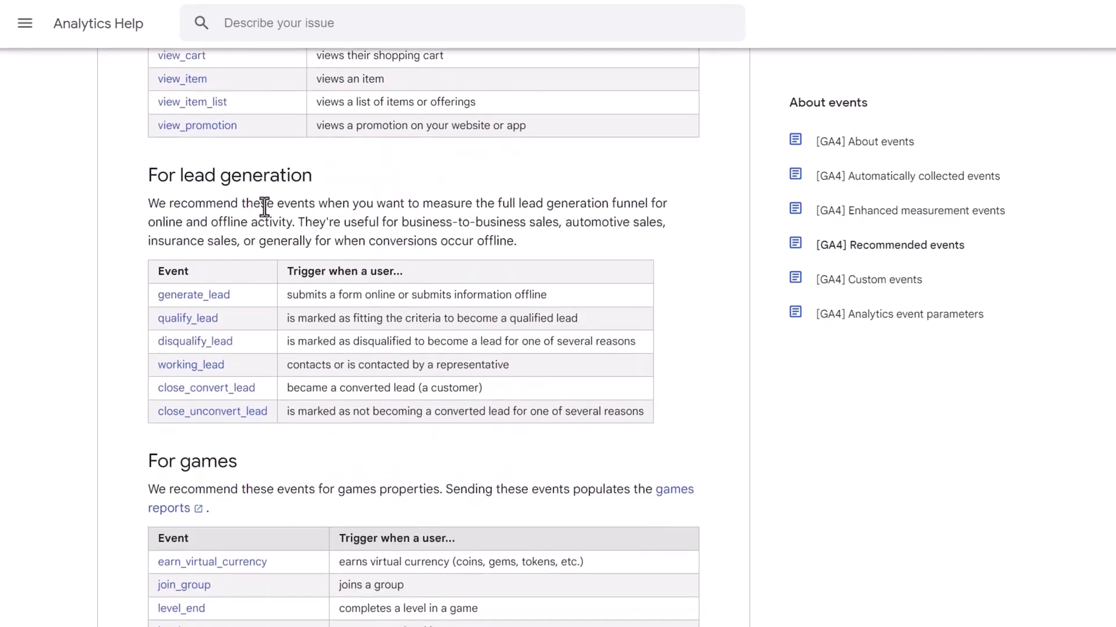
pyautogui.scroll(-2, 266, 416)
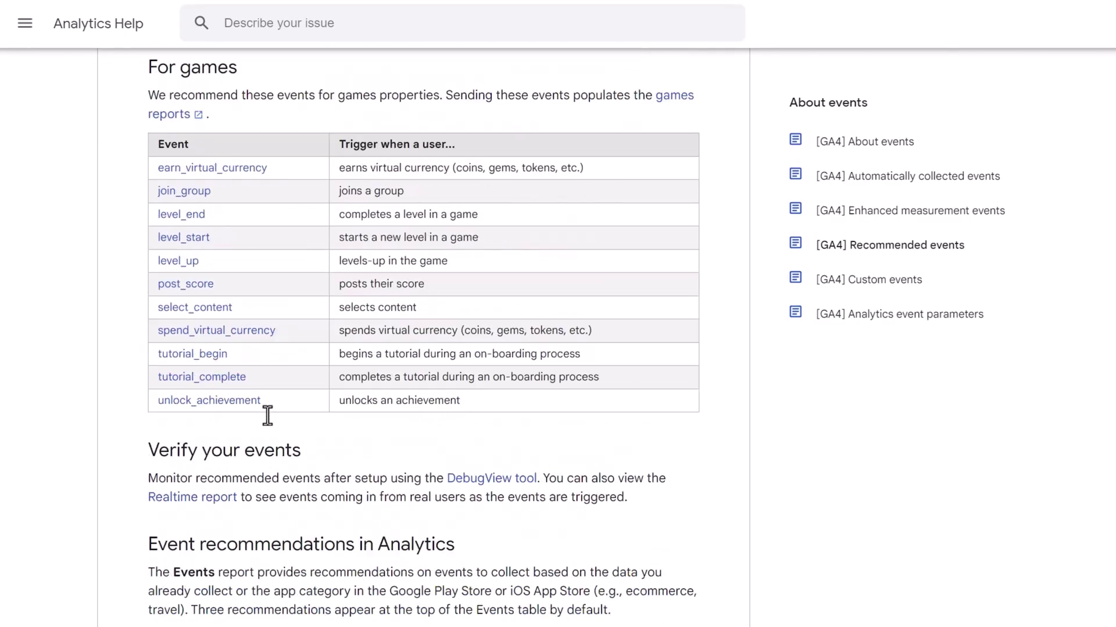
pyautogui.scroll(8, 266, 399)
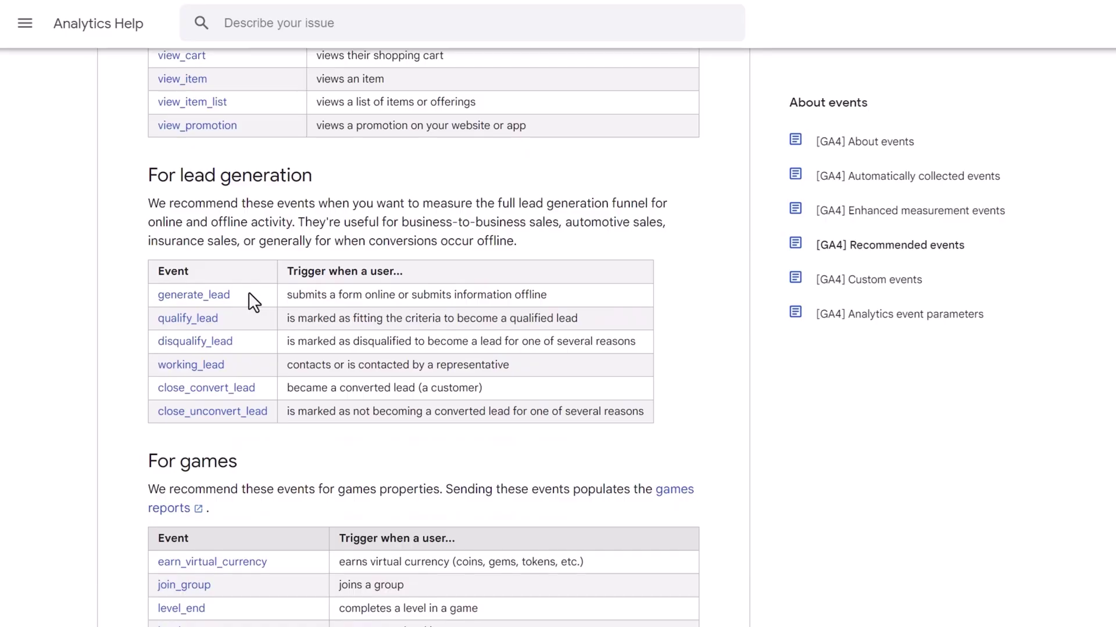
pyautogui.moveTo(252, 293); pyautogui.dragTo(155, 296)
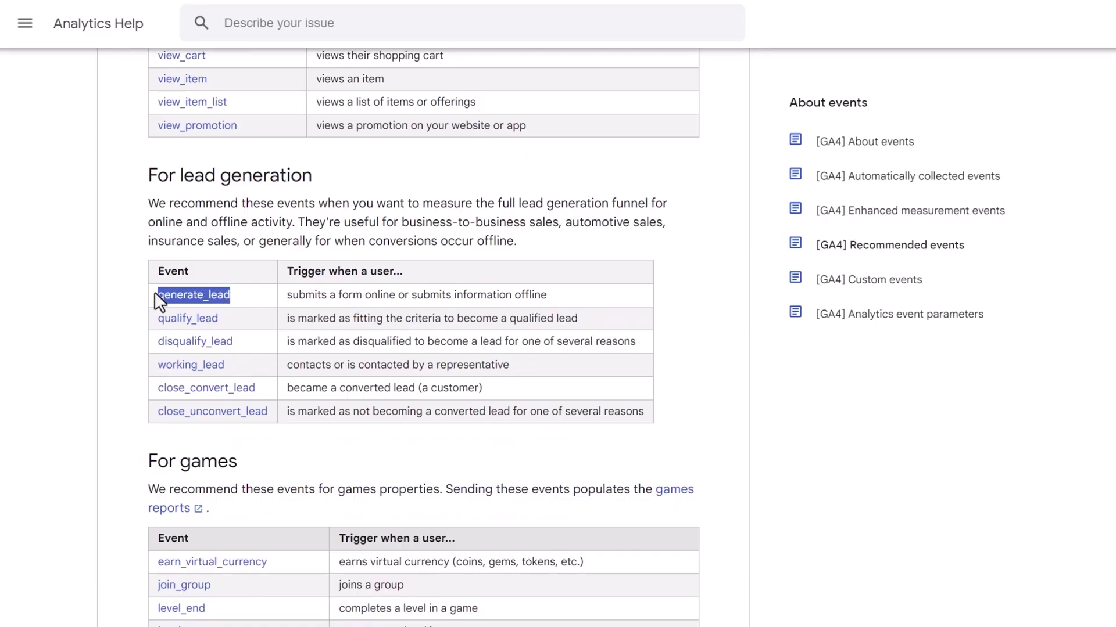
pyautogui.moveTo(306, 294); pyautogui.dragTo(554, 294)
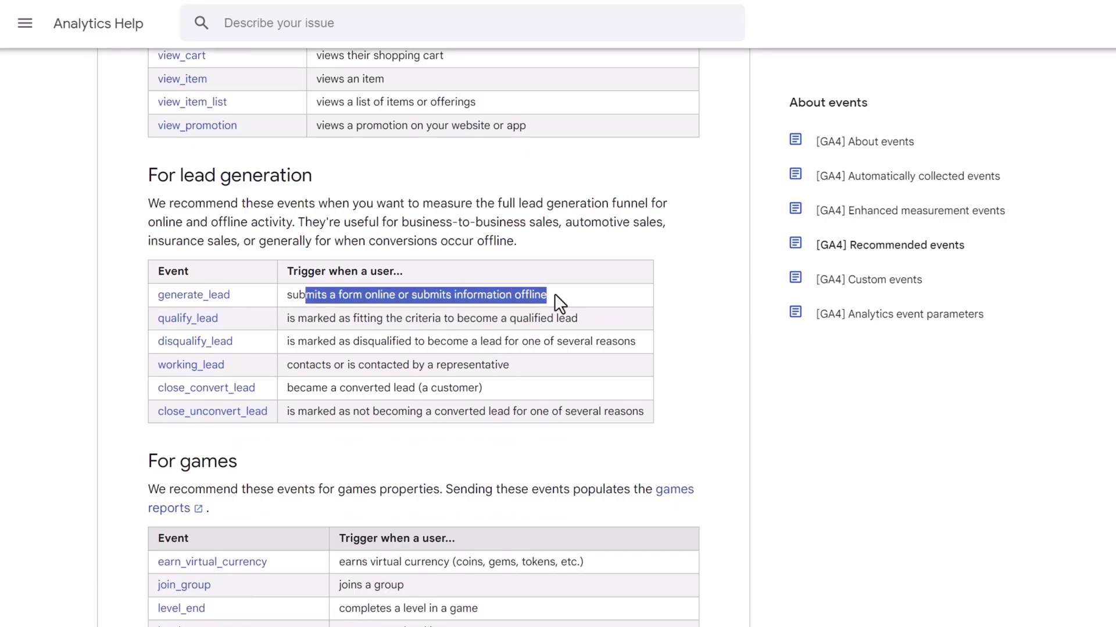
pyautogui.click(256, 301)
pyautogui.moveTo(157, 295); pyautogui.dragTo(230, 296)
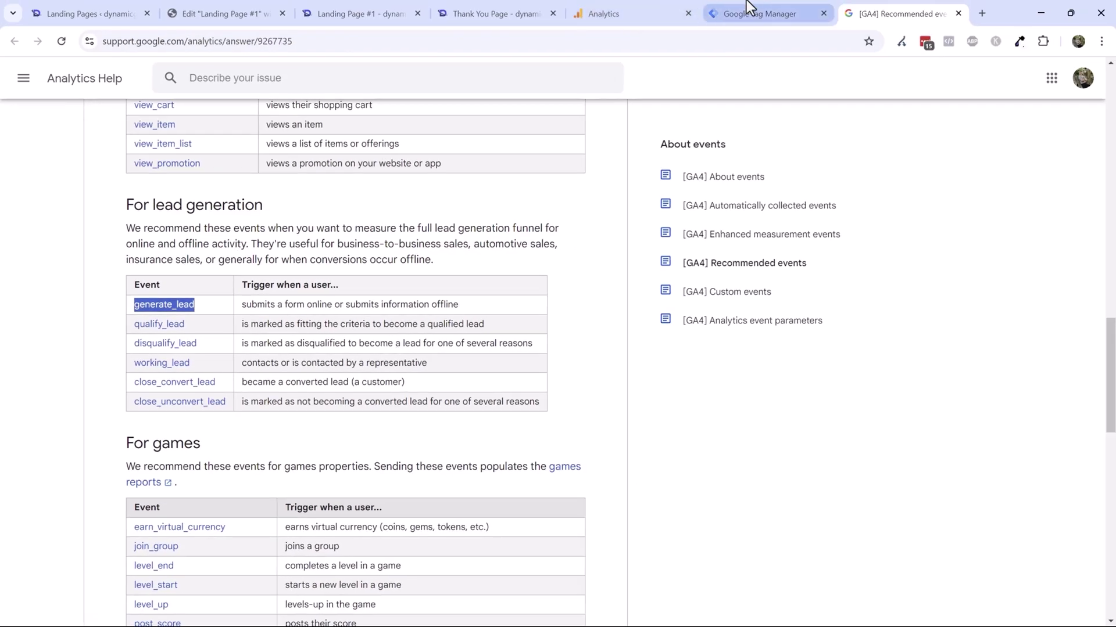
# - Return to Google Tag Manager and set the Lead Gen tag's event name to generate_lead
pyautogui.click(749, 7)
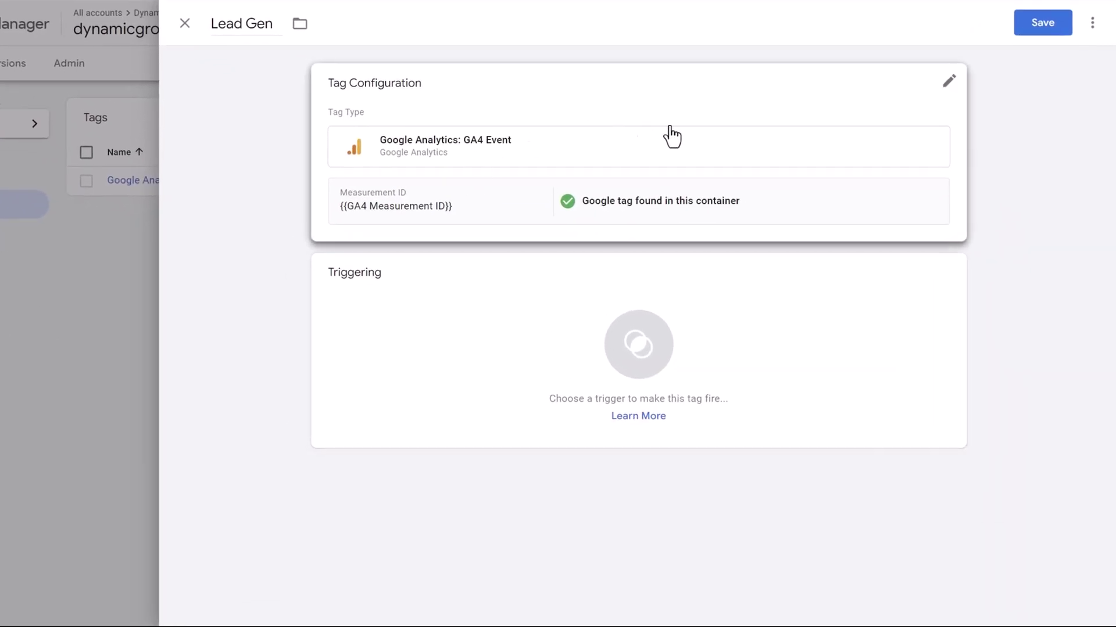
pyautogui.click(639, 102)
pyautogui.click(381, 297)
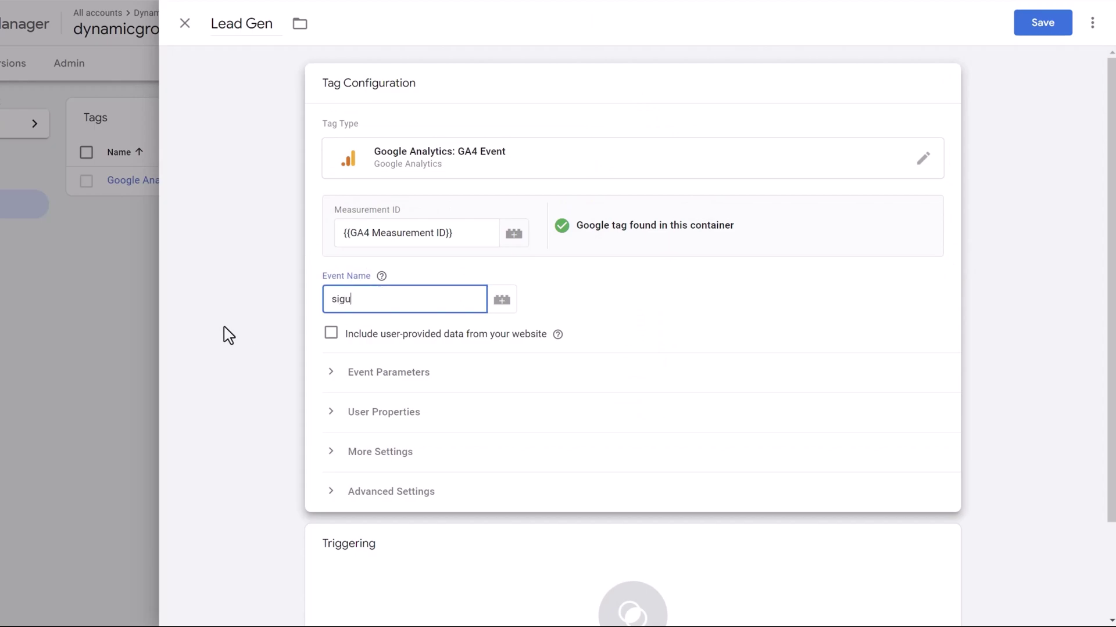
pyautogui.click(229, 334)
pyautogui.click(560, 269)
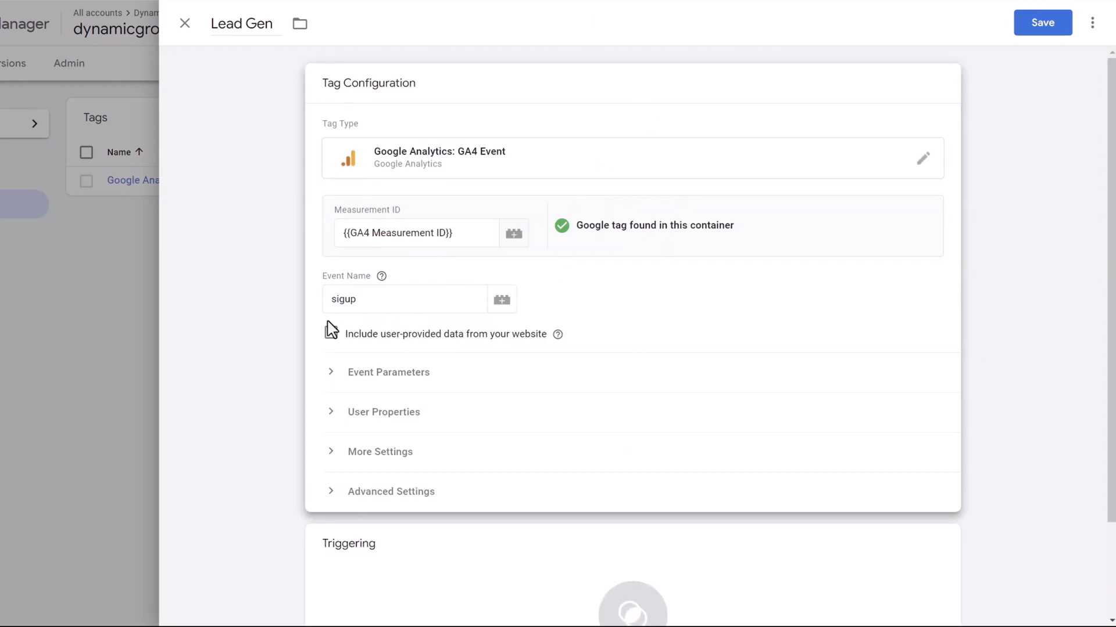
pyautogui.moveTo(379, 279)
pyautogui.doubleClick(372, 299)
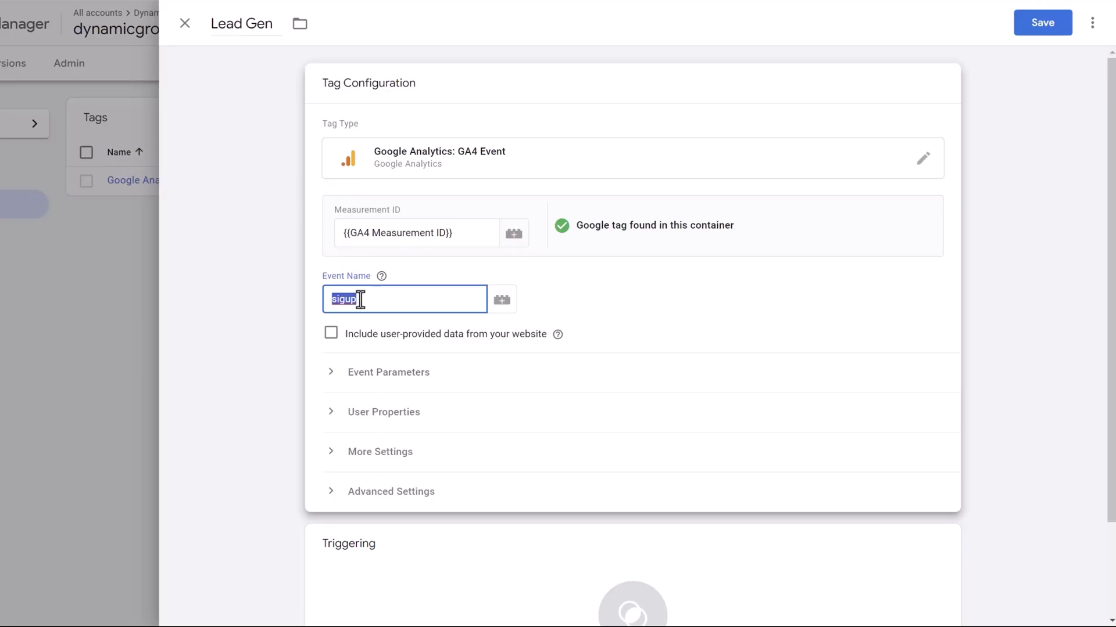
pyautogui.write('generate_lead')
pyautogui.click(679, 280)
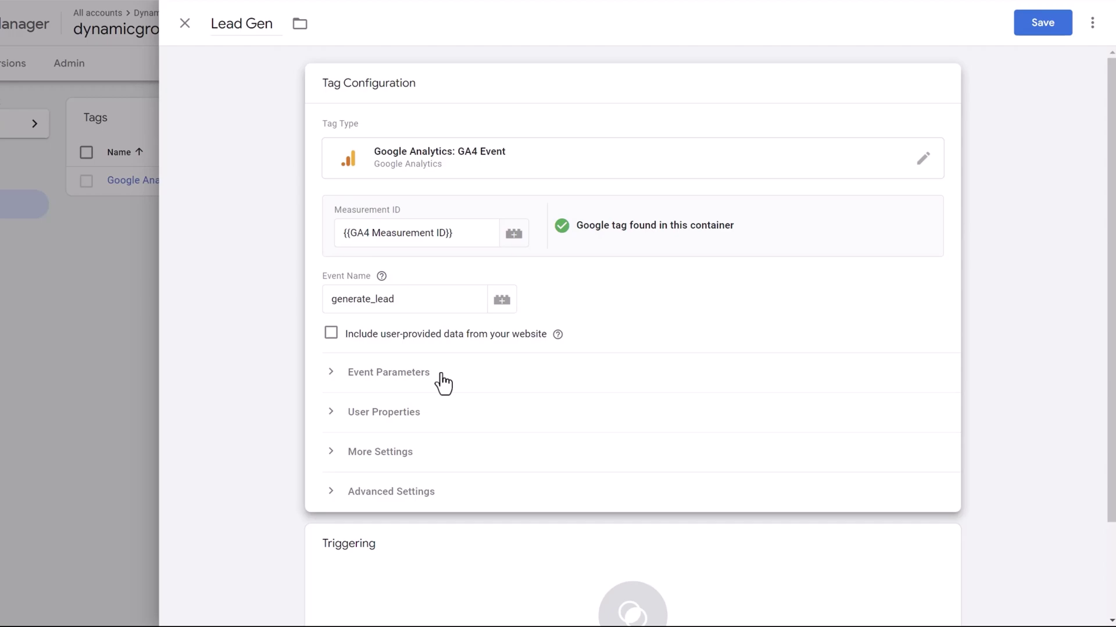
# - Open the generate_lead entry in the Google Analytics developer reference and read its description, dismissing the developer program offer
pyautogui.click(557, 334)
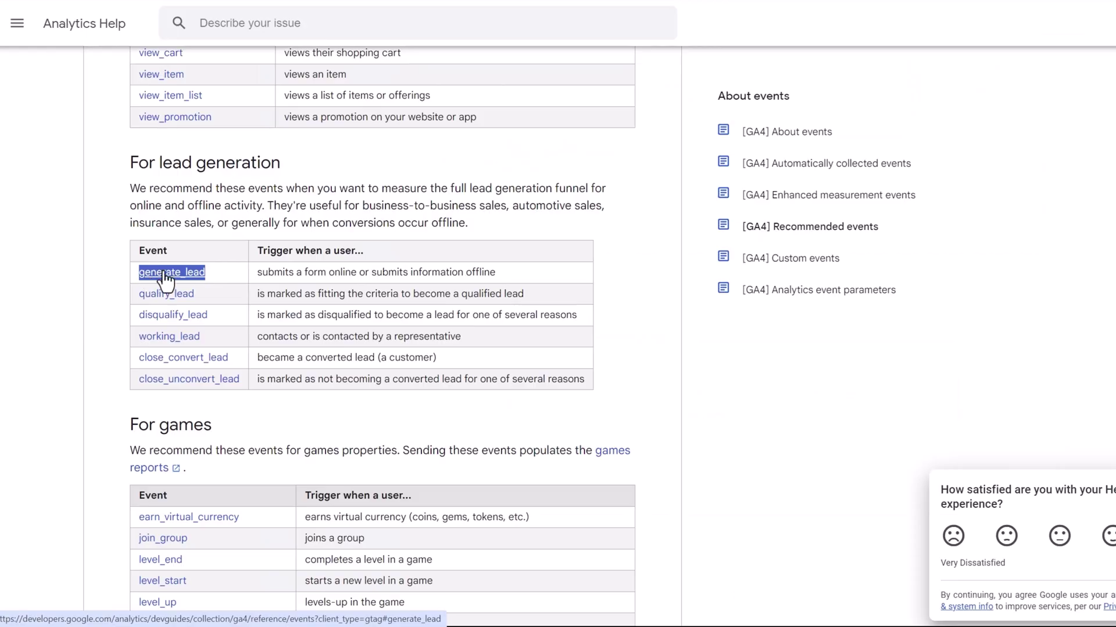
pyautogui.click(174, 274)
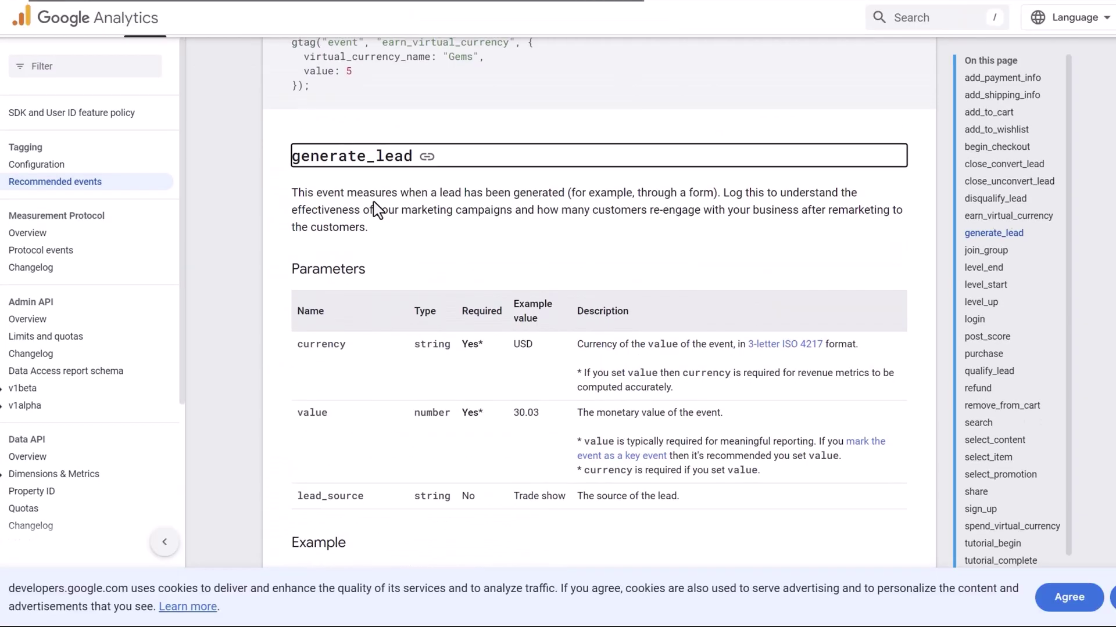
pyautogui.moveTo(331, 191); pyautogui.dragTo(595, 361)
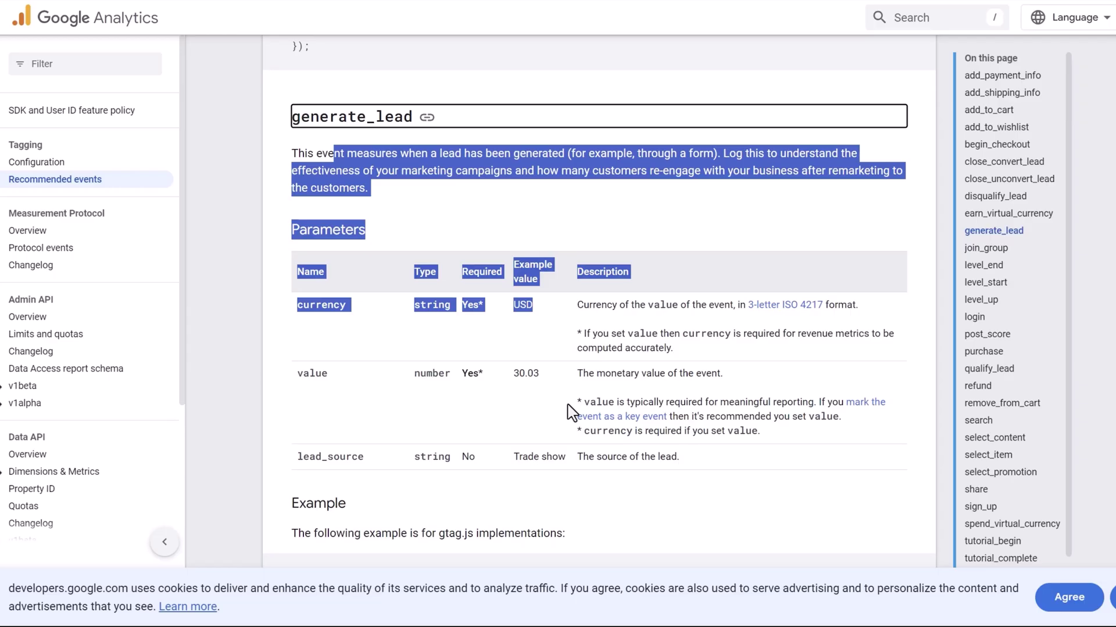
pyautogui.click(357, 317)
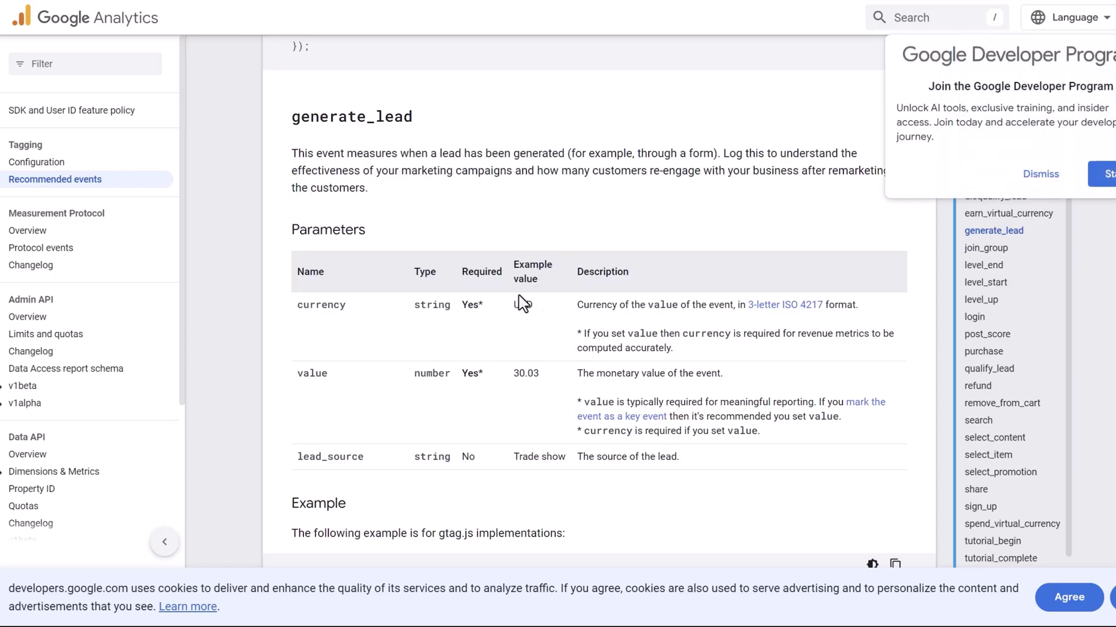
pyautogui.click(1040, 174)
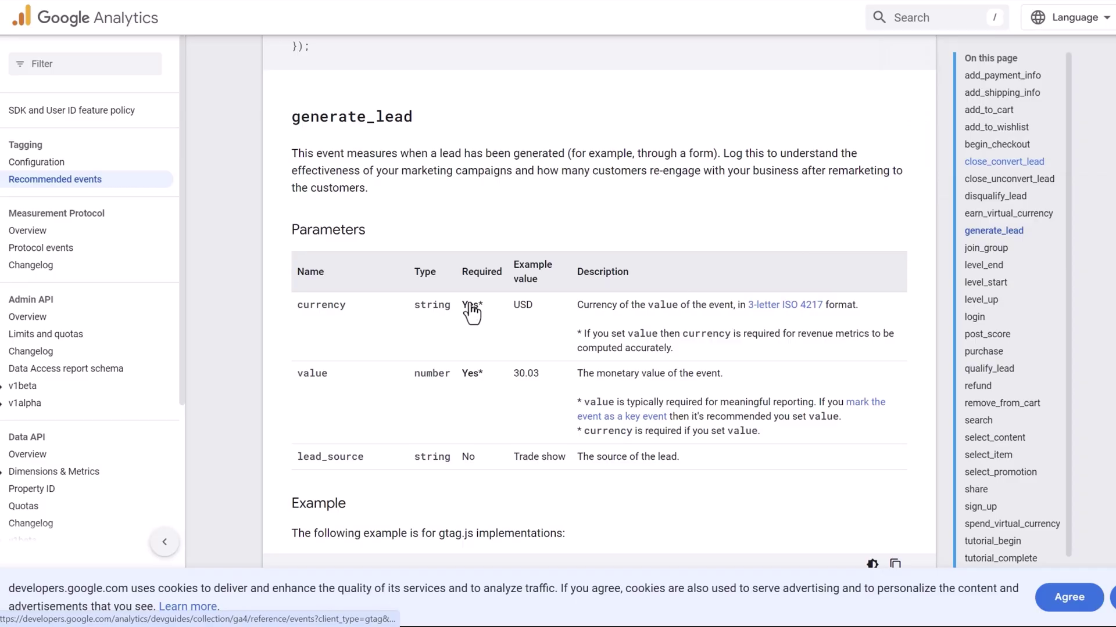
# - Examine the currency and value parameters of generate_lead, including when each one is required
pyautogui.moveTo(308, 306); pyautogui.dragTo(812, 339)
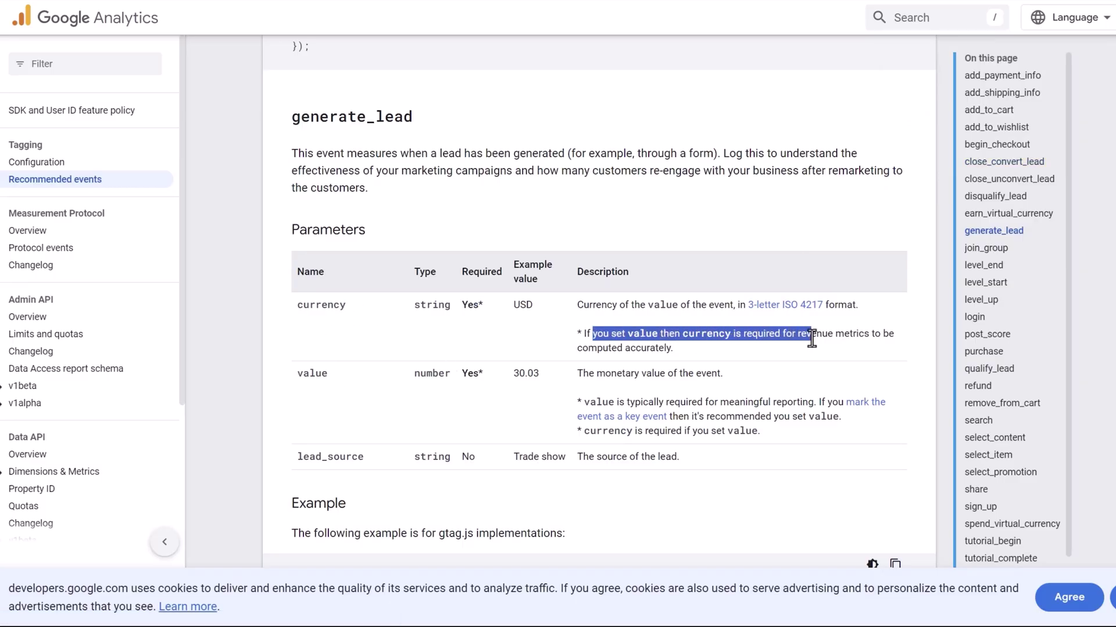
pyautogui.click(586, 334)
pyautogui.moveTo(302, 373); pyautogui.dragTo(718, 417)
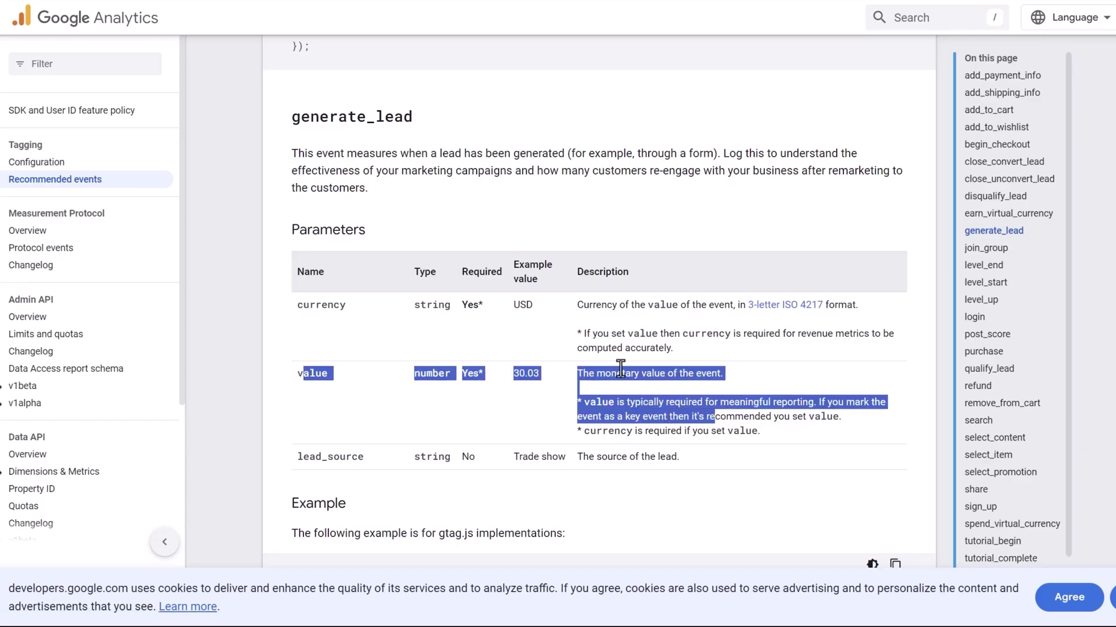
pyautogui.doubleClick(631, 373)
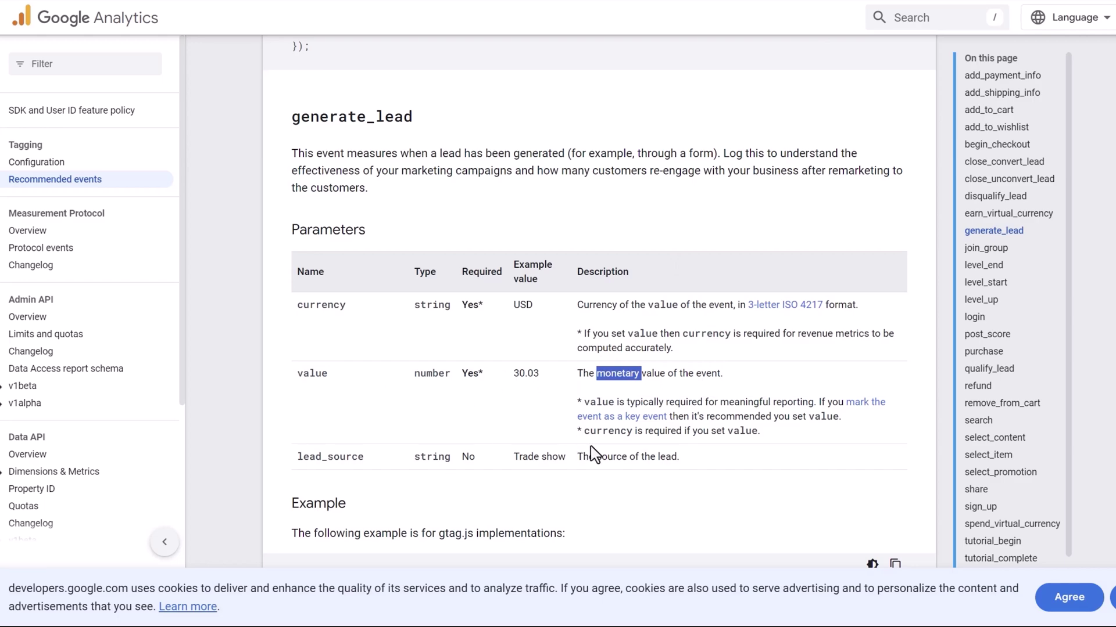
pyautogui.moveTo(468, 305); pyautogui.dragTo(488, 360)
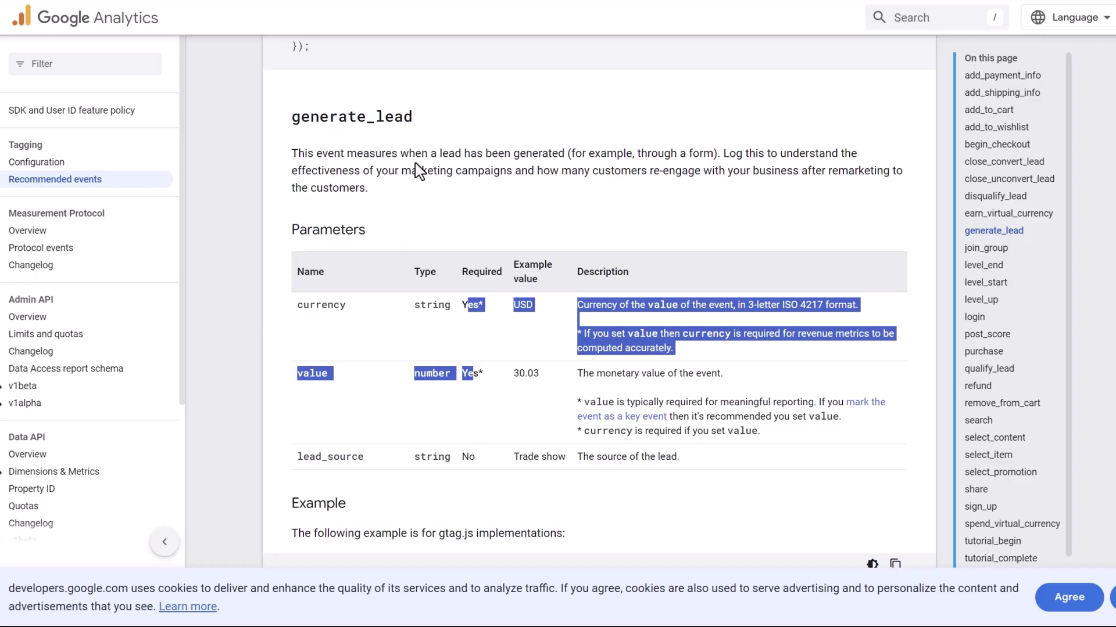
pyautogui.doubleClick(300, 304)
pyautogui.moveTo(412, 356); pyautogui.dragTo(590, 385)
pyautogui.click(384, 362)
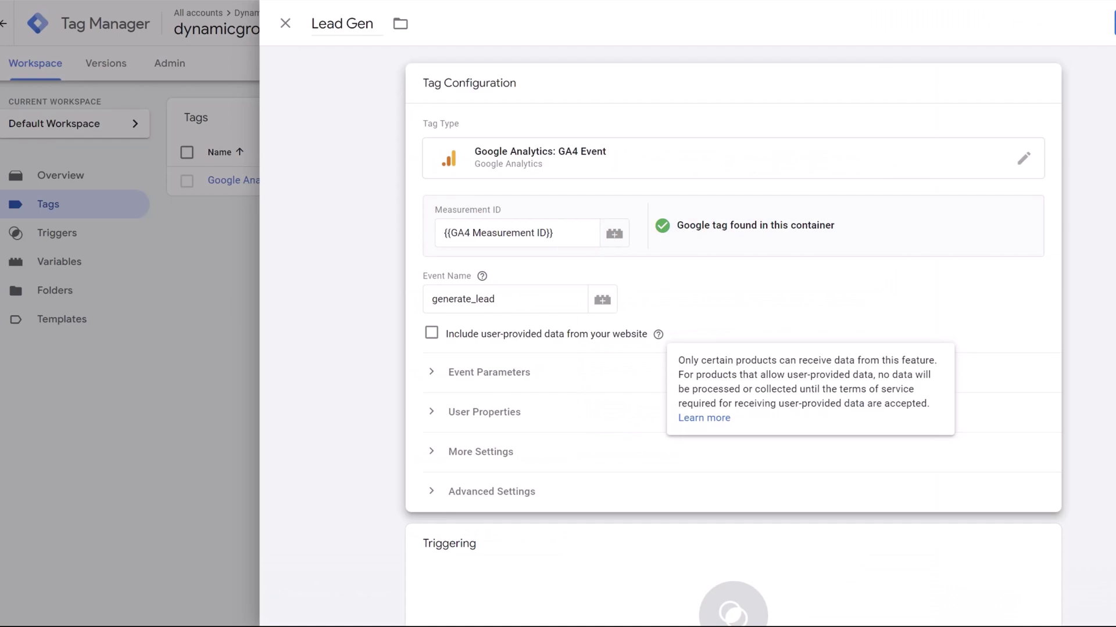
# - In Google Tag Manager, add an event parameter named value with the value 10 to the Lead Gen tag
pyautogui.click(391, 375)
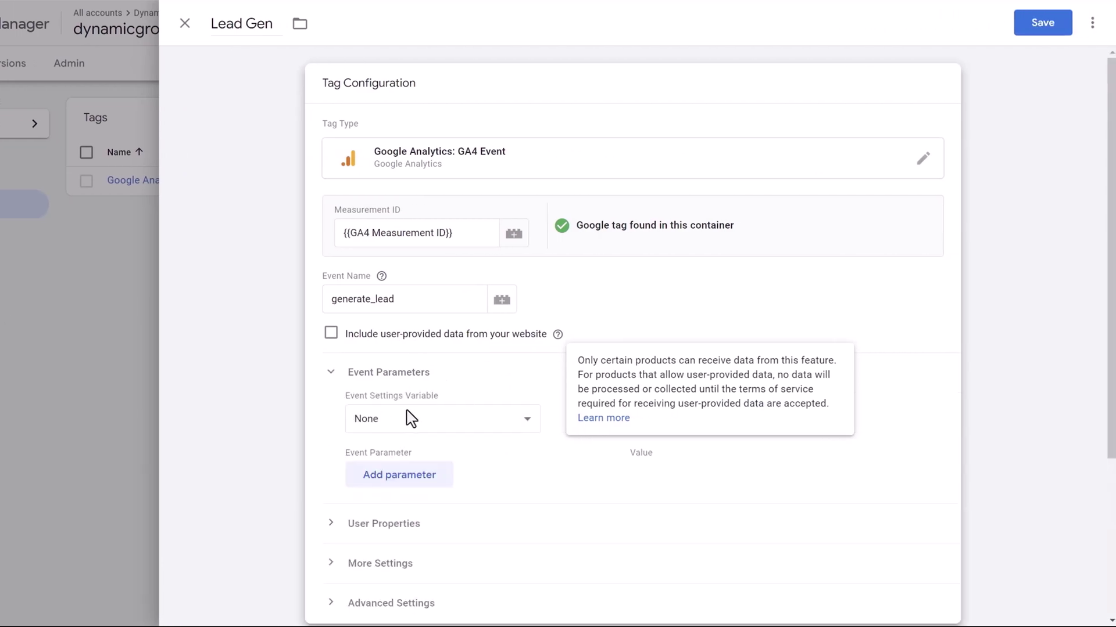
pyautogui.click(399, 486)
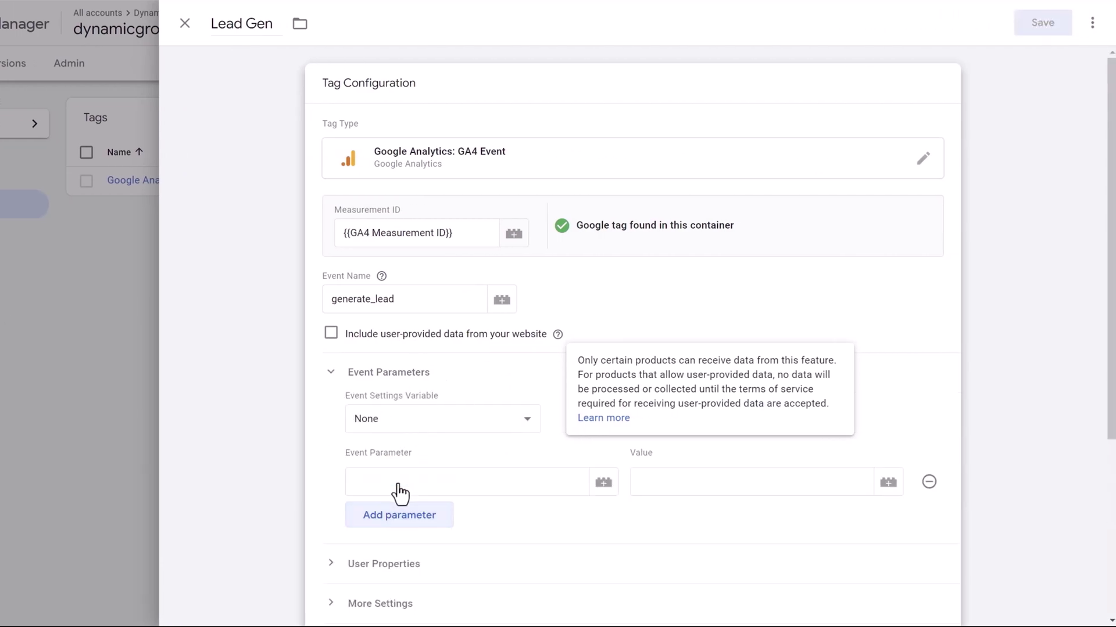
pyautogui.scroll(-1, 467, 406)
pyautogui.click(477, 410)
pyautogui.write('va')
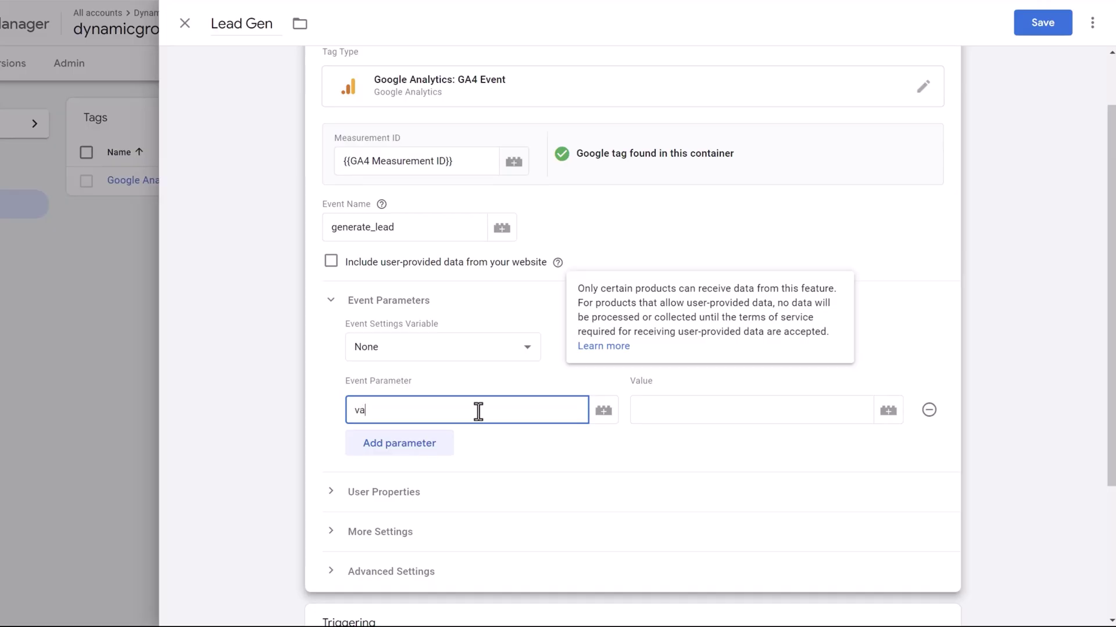
pyautogui.write('lue')
pyautogui.press('Tab')
pyautogui.click(670, 411)
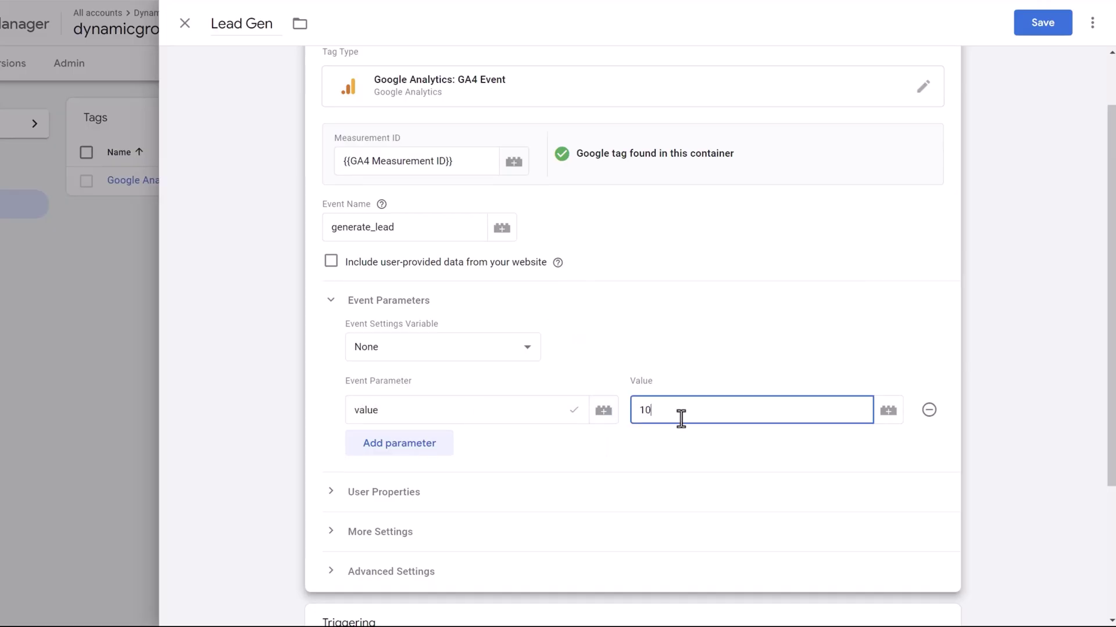
pyautogui.click(936, 395)
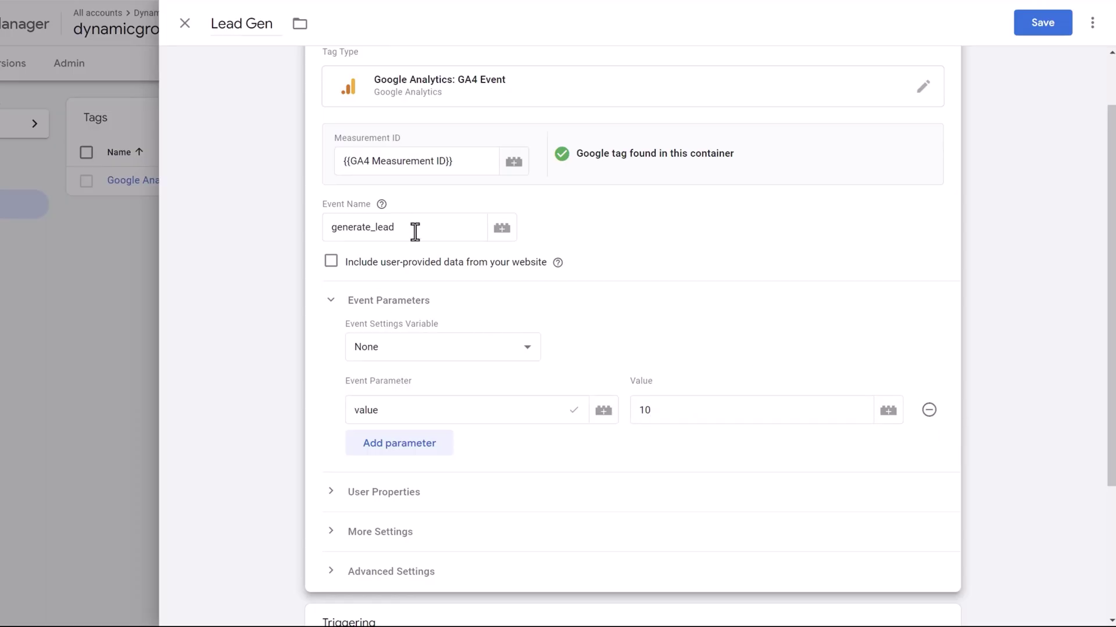
# - Remove the value event parameter from the Lead Gen tag and close its tag configuration editing
pyautogui.click(927, 413)
pyautogui.scroll(1, 801, 318)
pyautogui.click(457, 92)
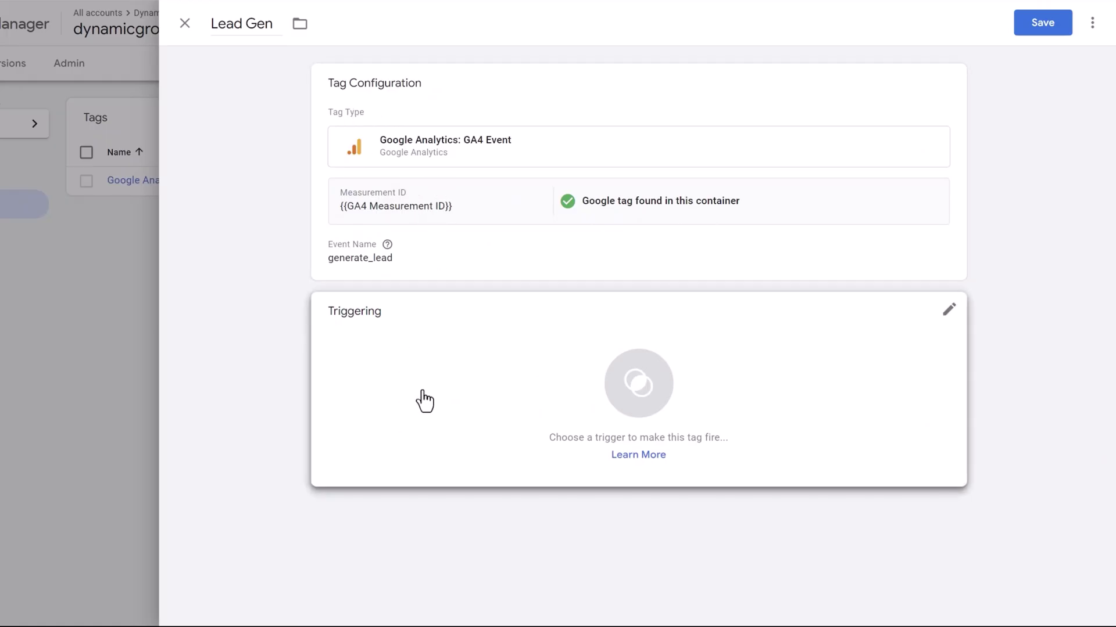
# - Switch to the Landing Page #1 preview and view the thank-you page after it
pyautogui.click(299, 7)
pyautogui.click(430, 12)
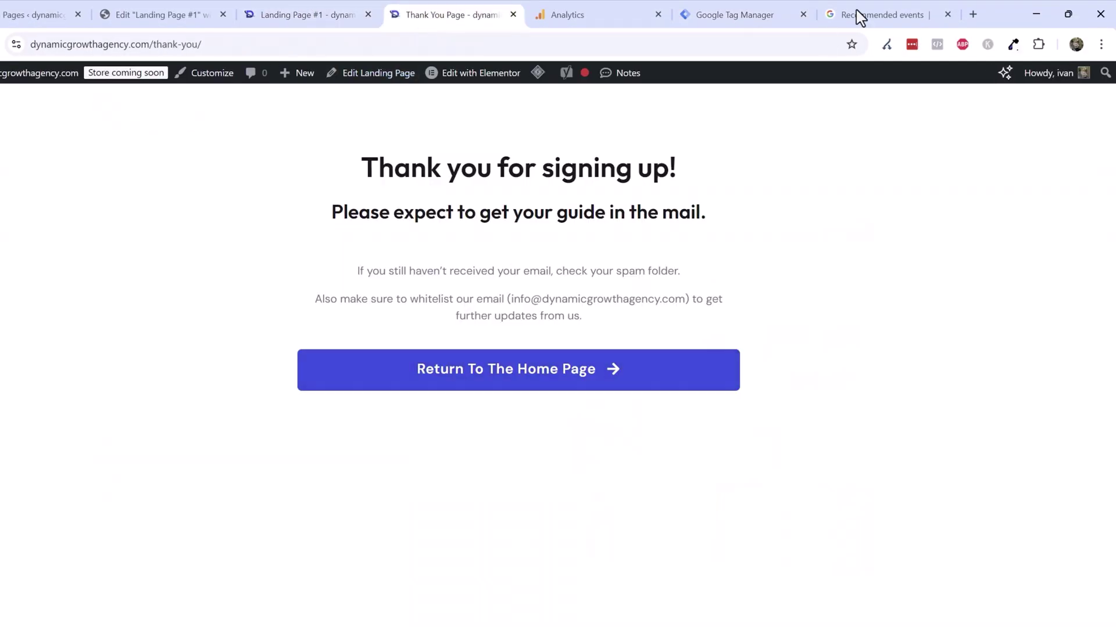
# - Close the recommended events reference and start a new trigger named "Thank you - SIGNUP" for the Lead Gen tag
pyautogui.click(906, 9)
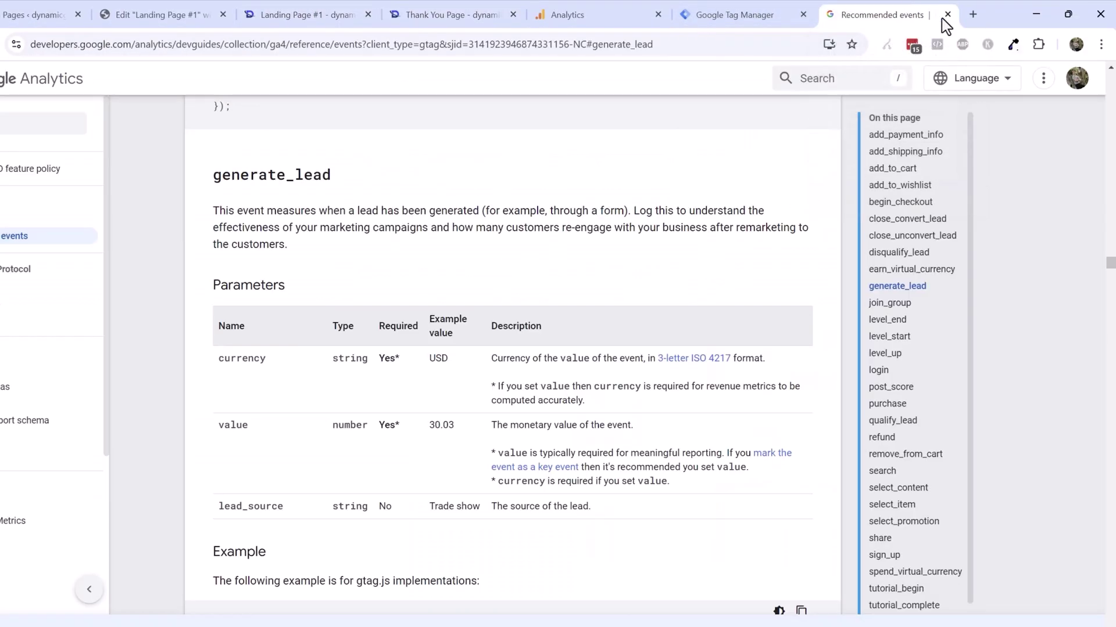
pyautogui.click(947, 14)
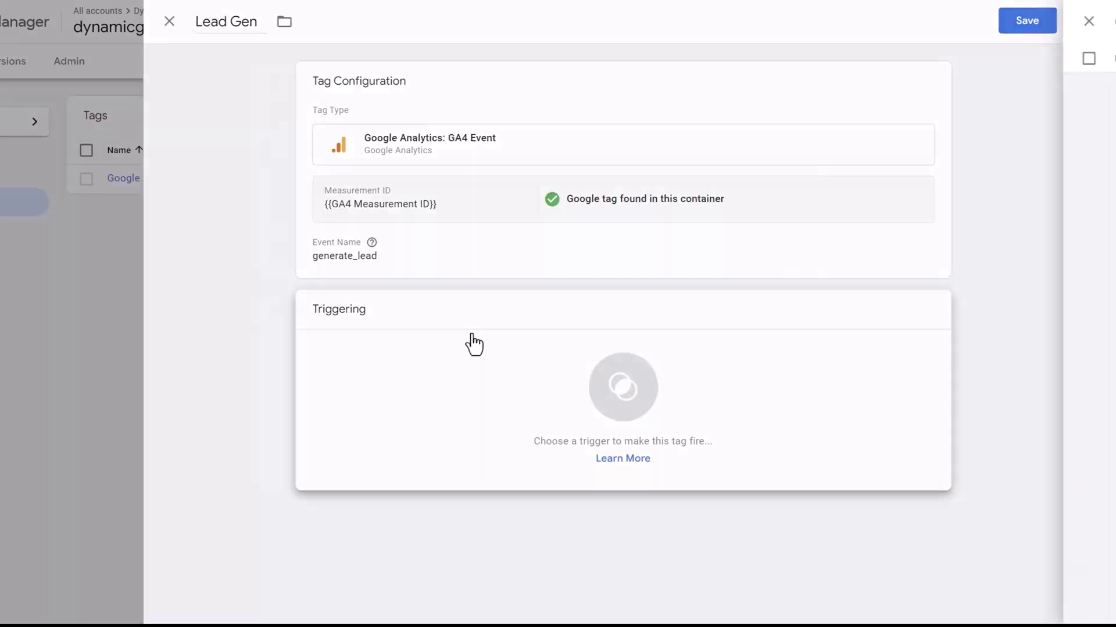
pyautogui.click(486, 398)
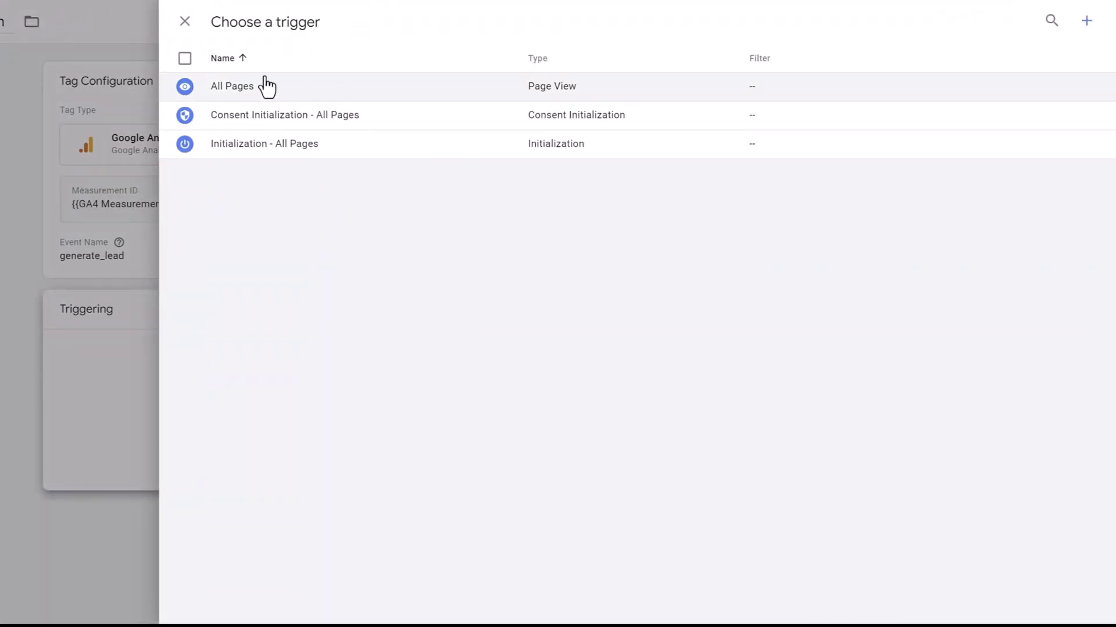
pyautogui.click(1087, 22)
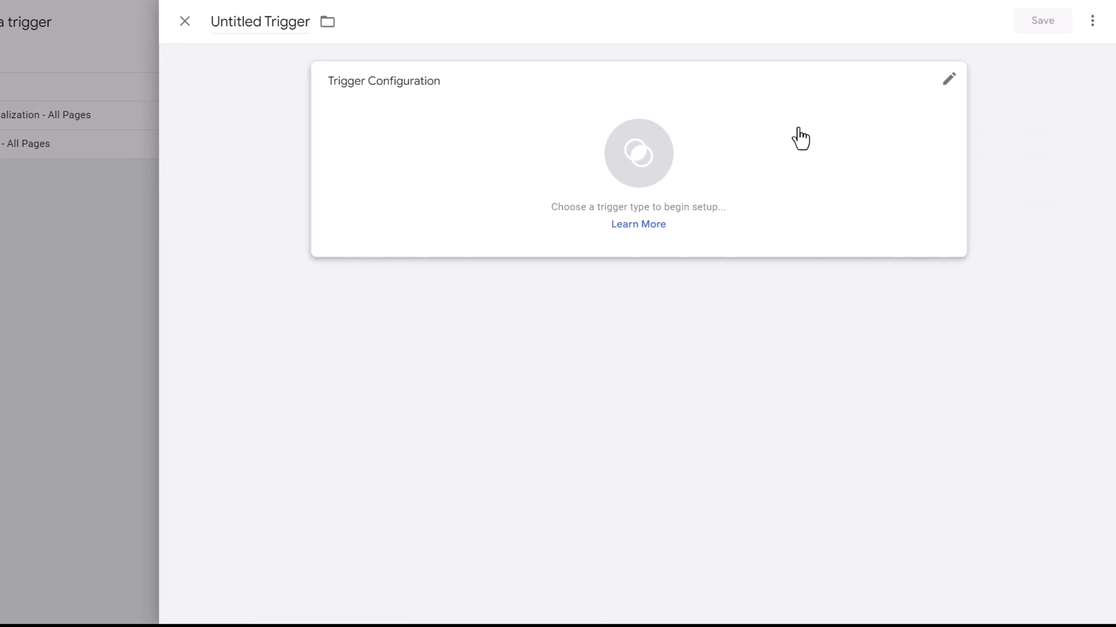
pyautogui.tripleClick(249, 30)
pyautogui.write('Thank you - SIGNUP')
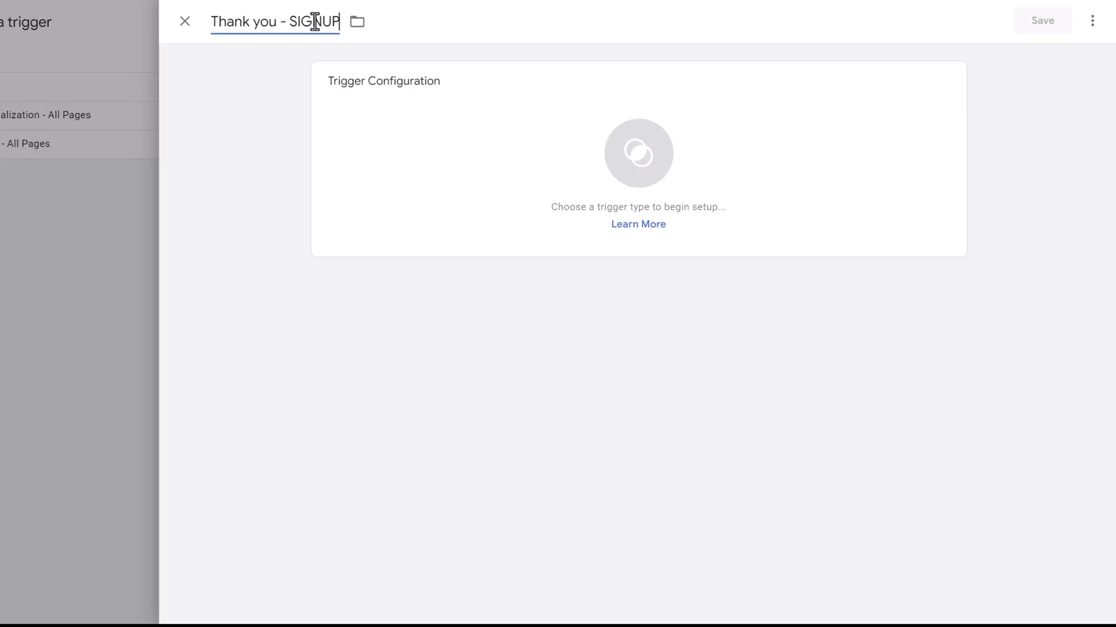
# - Make the new trigger a Page View trigger that fires on Some Page Views
pyautogui.click(444, 162)
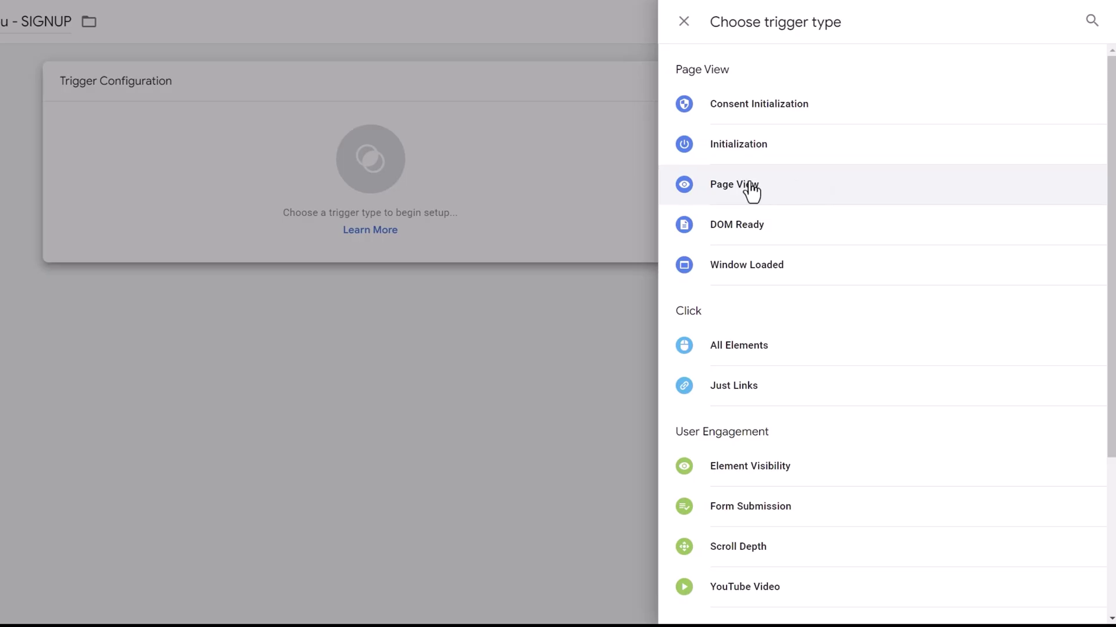
pyautogui.click(771, 204)
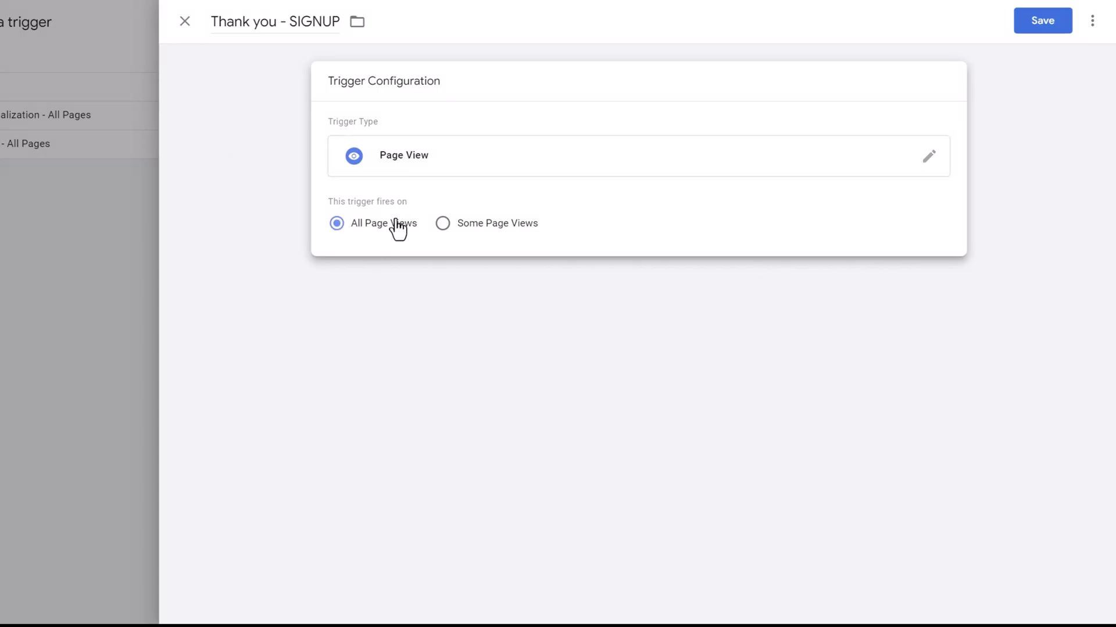
pyautogui.click(464, 224)
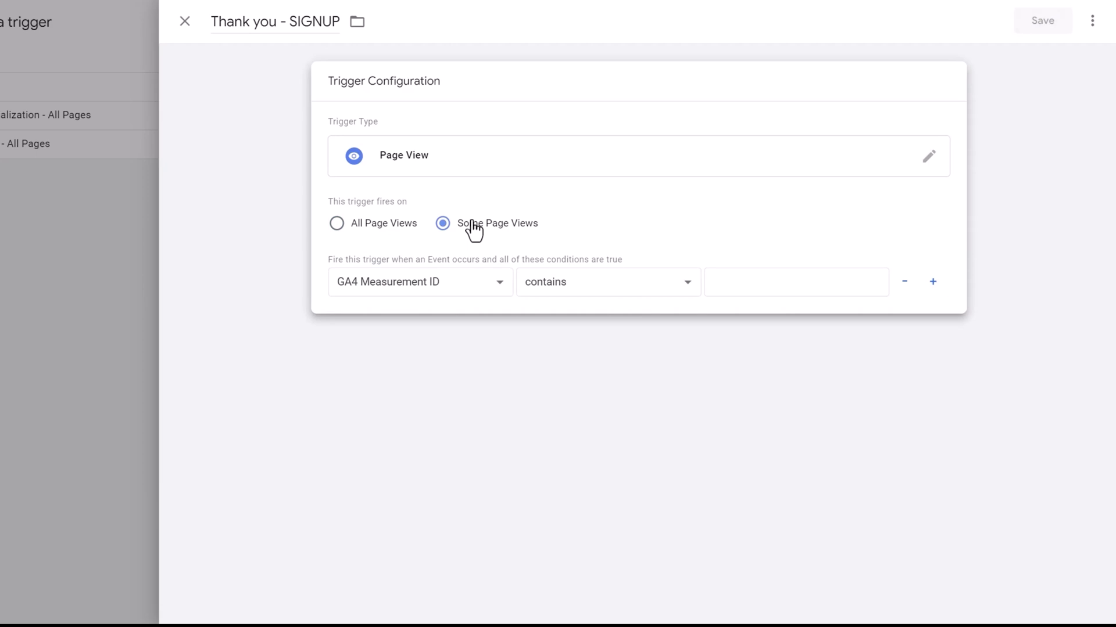
# - Set the trigger's firing condition to Page URL with the operator contains
pyautogui.click(428, 290)
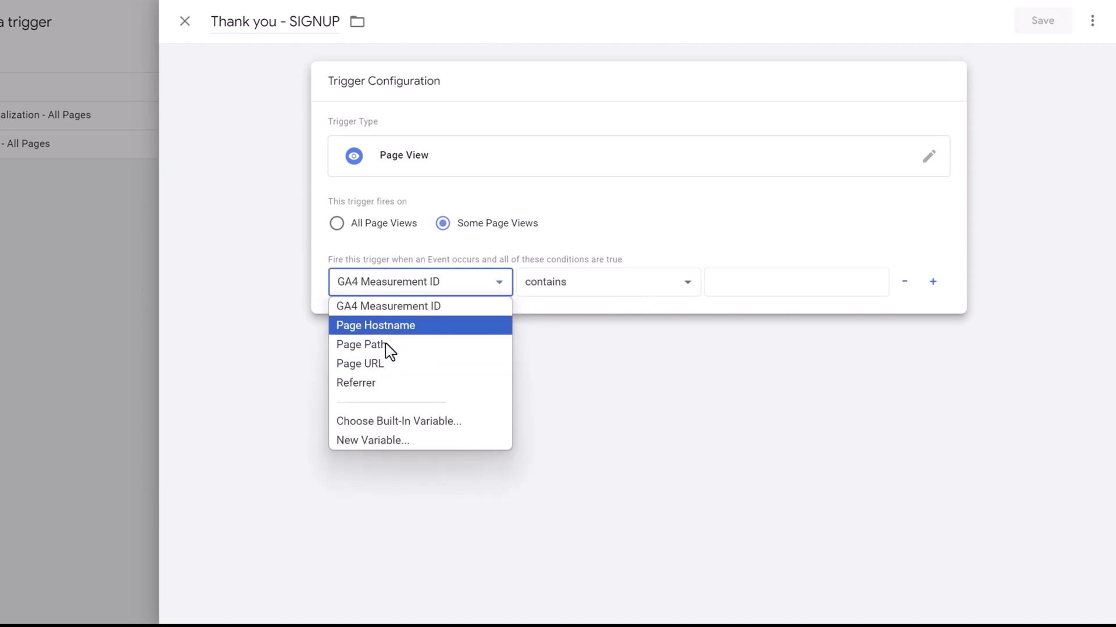
pyautogui.click(391, 365)
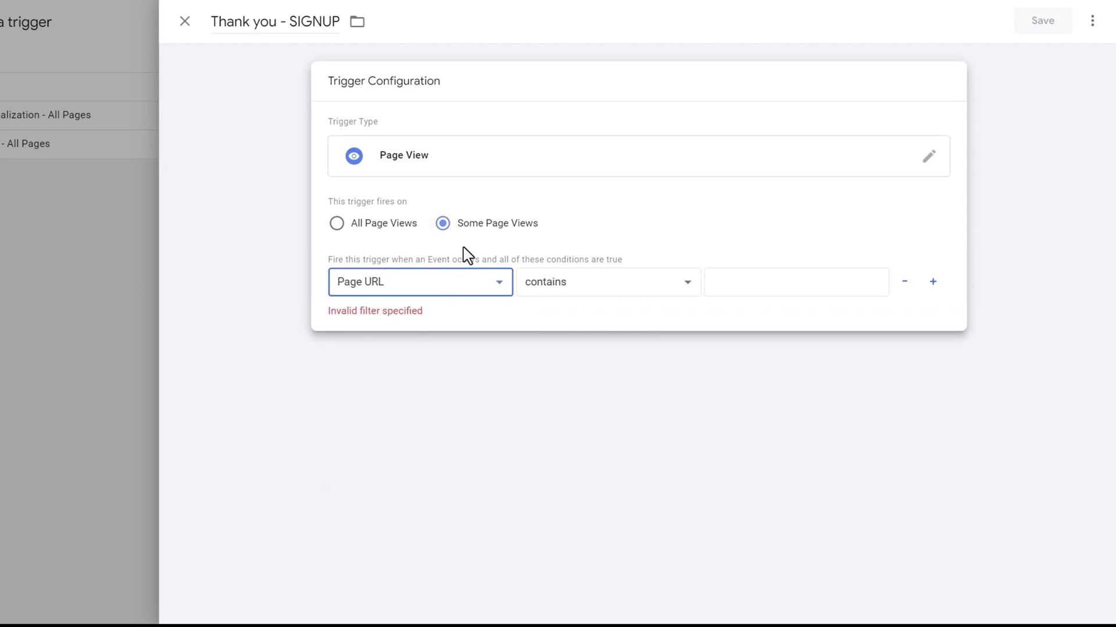
pyautogui.click(566, 283)
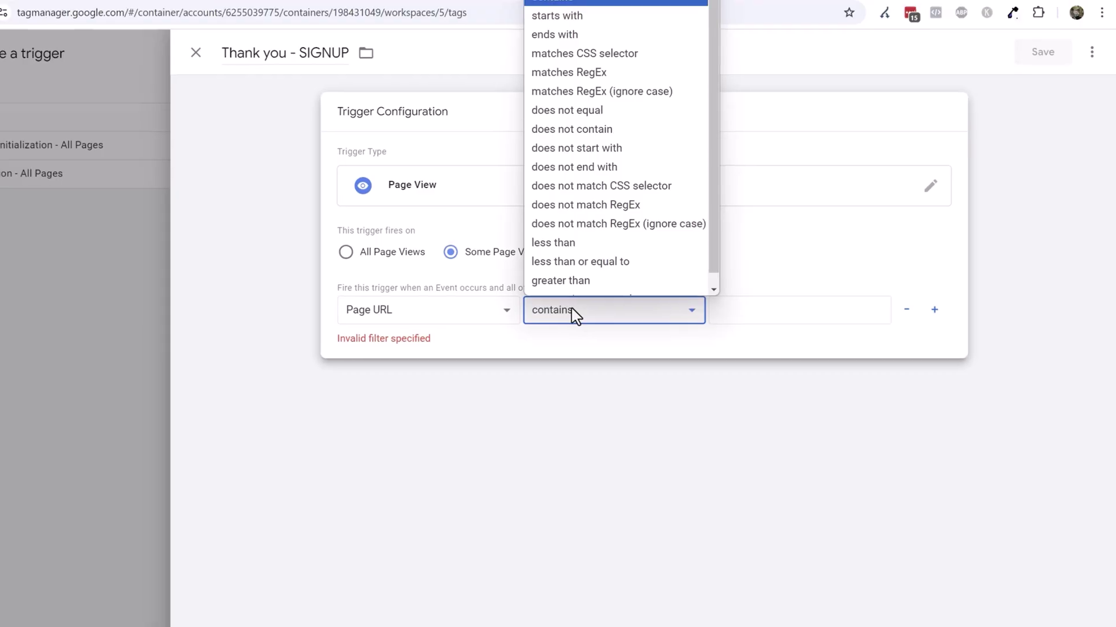
pyautogui.click(610, 37)
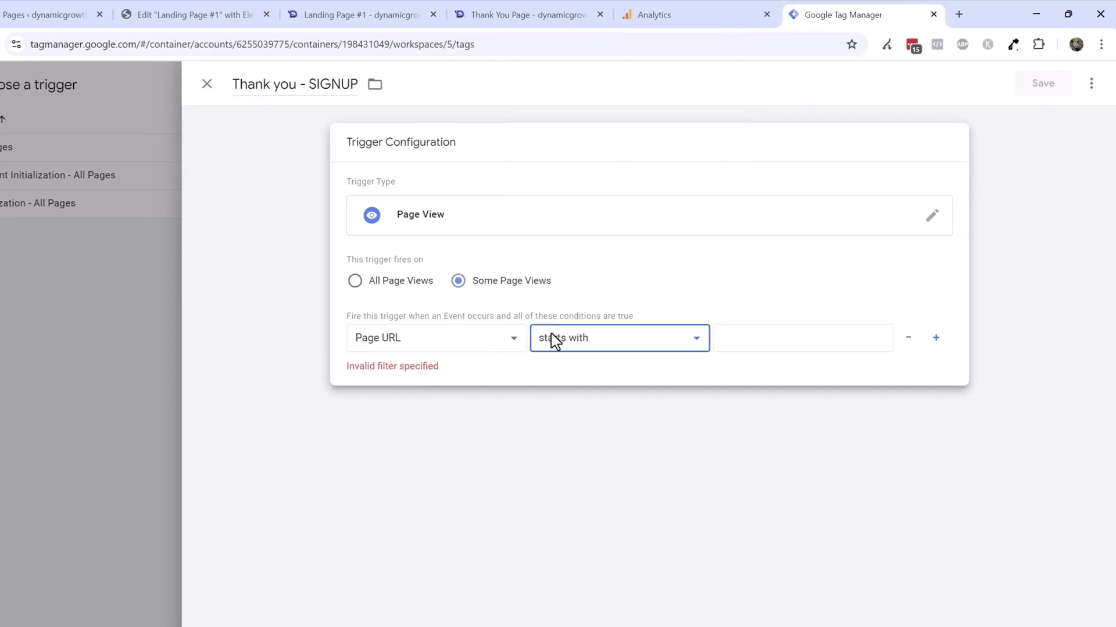
pyautogui.click(555, 340)
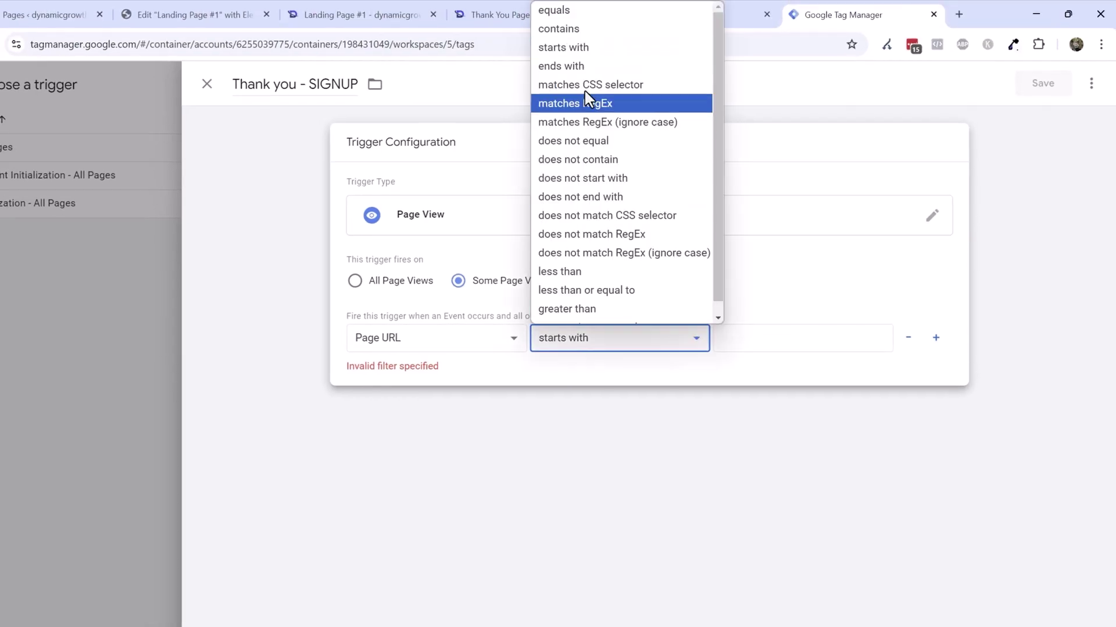
pyautogui.click(575, 35)
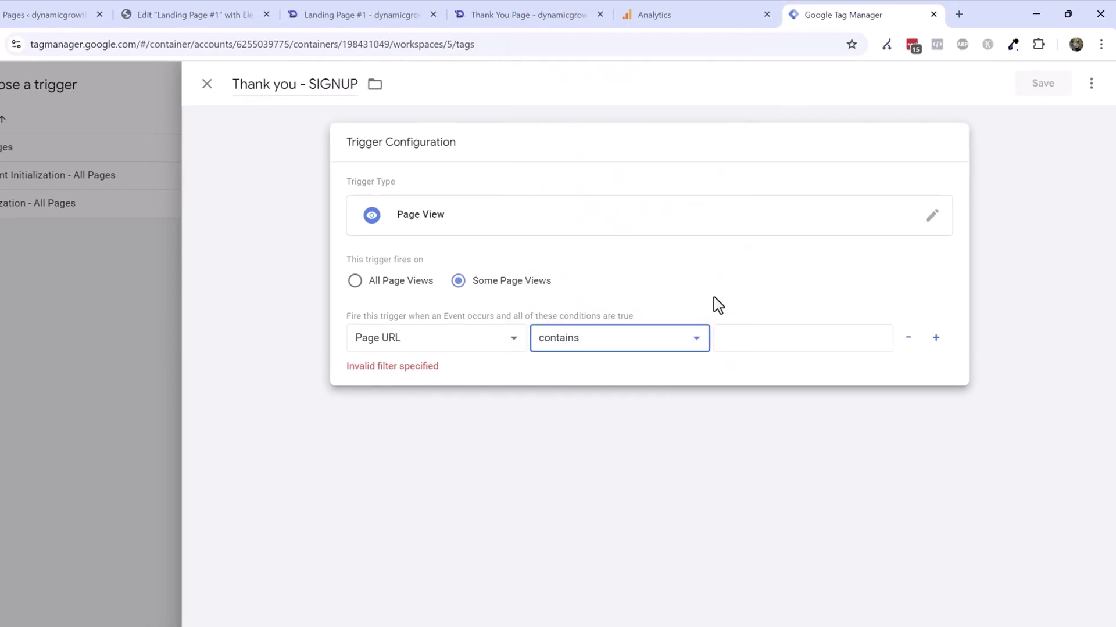
pyautogui.click(568, 7)
pyautogui.moveTo(324, 52)
pyautogui.mouseDown()
pyautogui.moveTo(87, 52)
pyautogui.moveTo(353, 68)
pyautogui.moveTo(304, 50)
pyautogui.moveTo(267, 54)
pyautogui.moveTo(339, 53)
pyautogui.mouseUp()
pyautogui.click(130, 47)
pyautogui.click(321, 51)
pyautogui.click(274, 50)
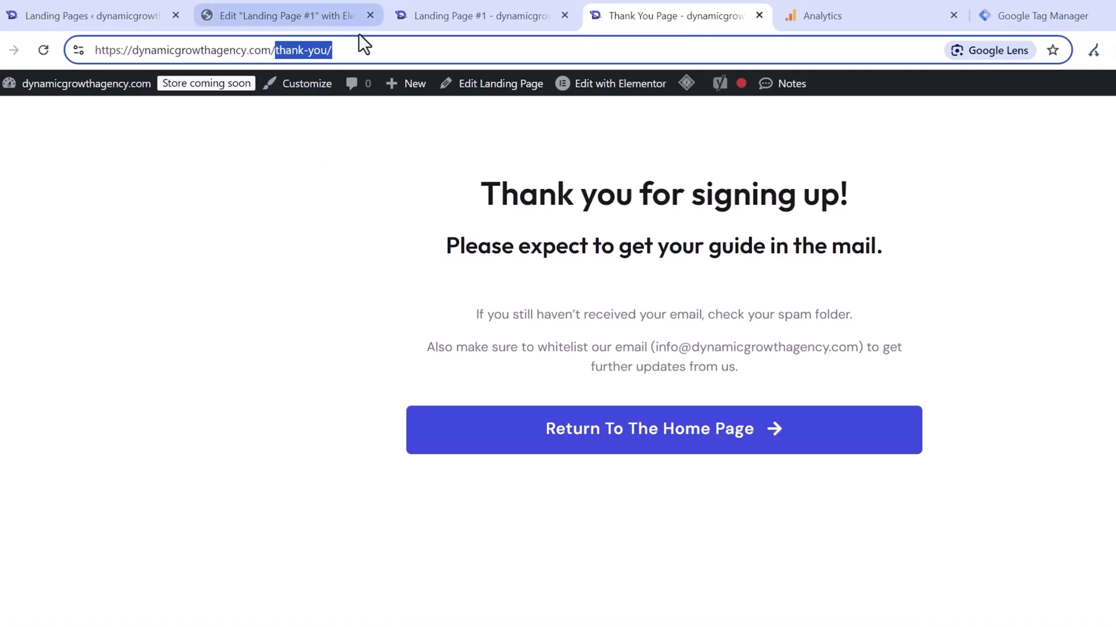
pyautogui.click(334, 50)
pyautogui.moveTo(272, 50); pyautogui.dragTo(352, 36)
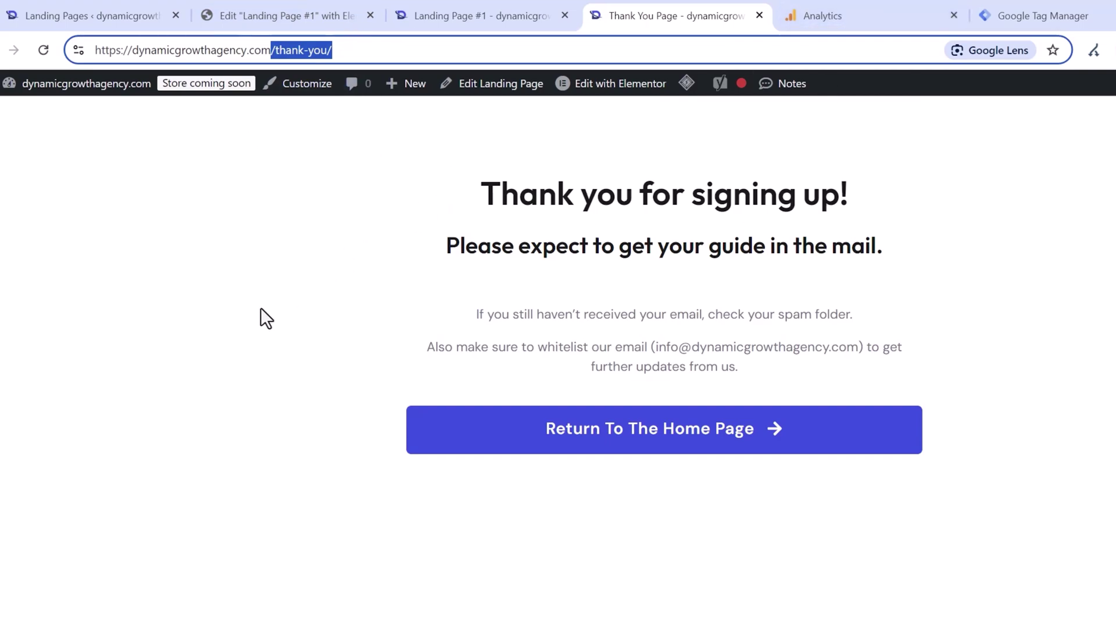
pyautogui.click(180, 50)
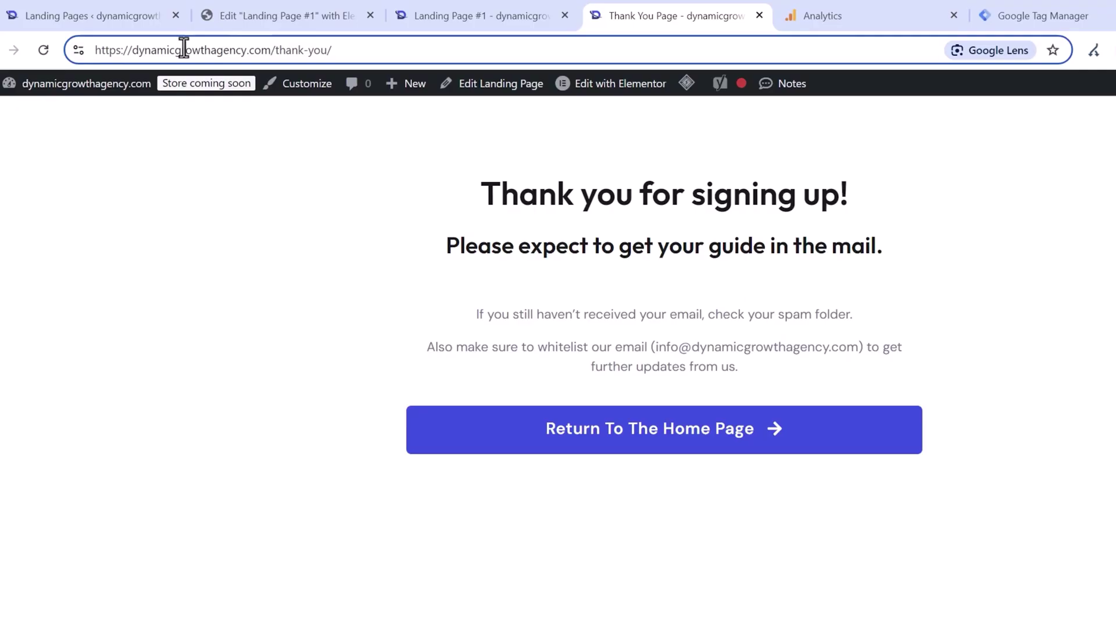
pyautogui.moveTo(134, 51); pyautogui.dragTo(346, 30)
pyautogui.hotkey('ctrl', 'c')
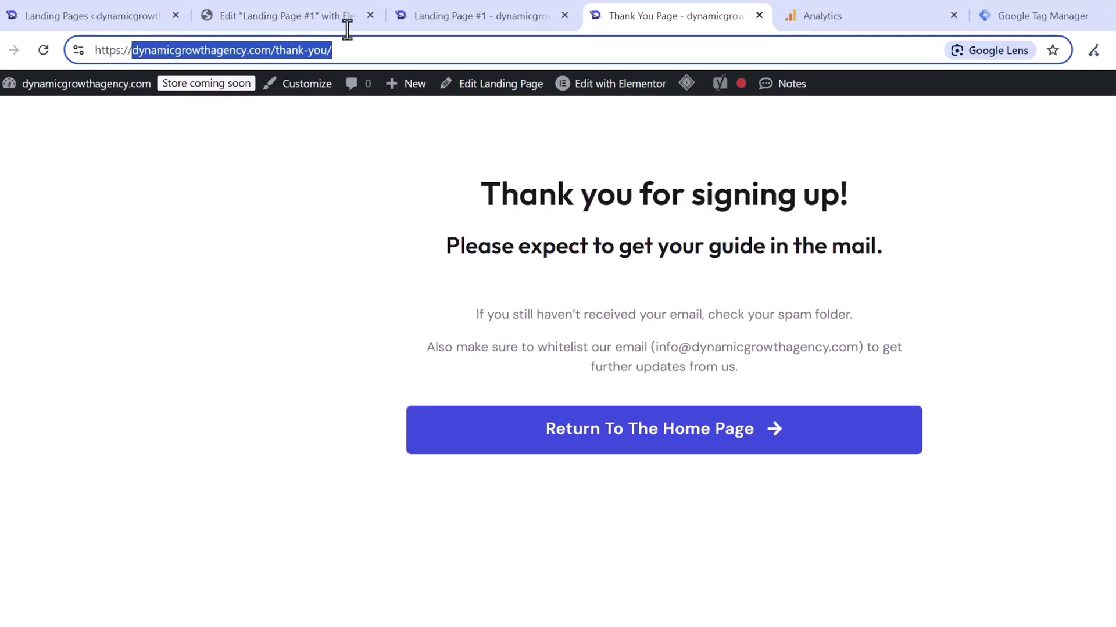
# - In Google Tag Manager, paste dynamicgrowthagency.com/thank-you/ as the value of the trigger's Page URL condition
pyautogui.click(1074, 10)
pyautogui.click(738, 283)
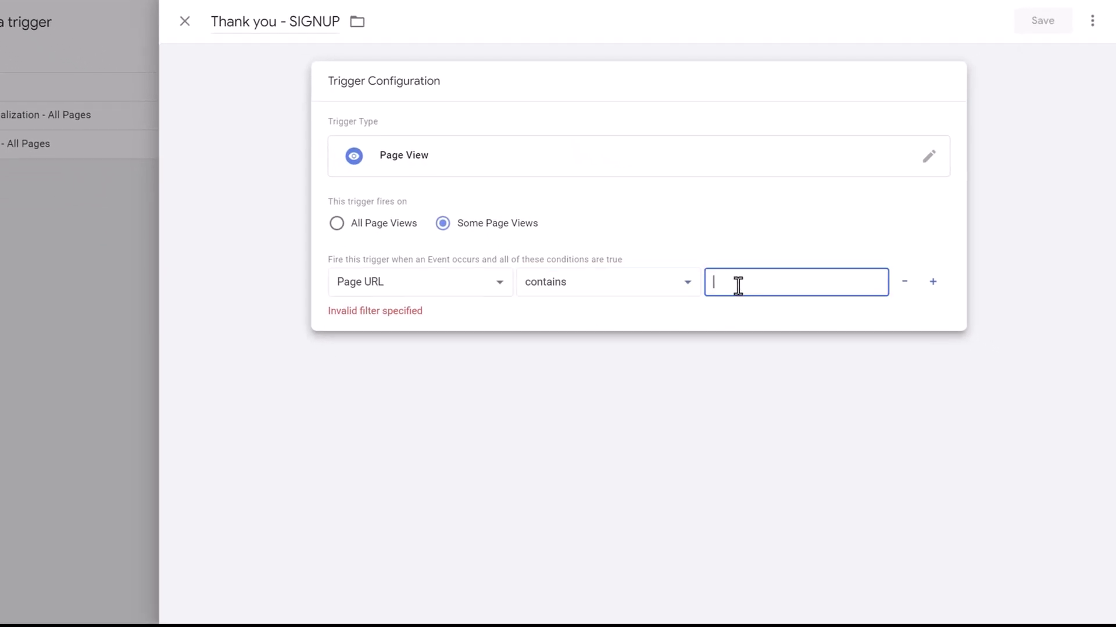
pyautogui.hotkey('ctrl', 'v')
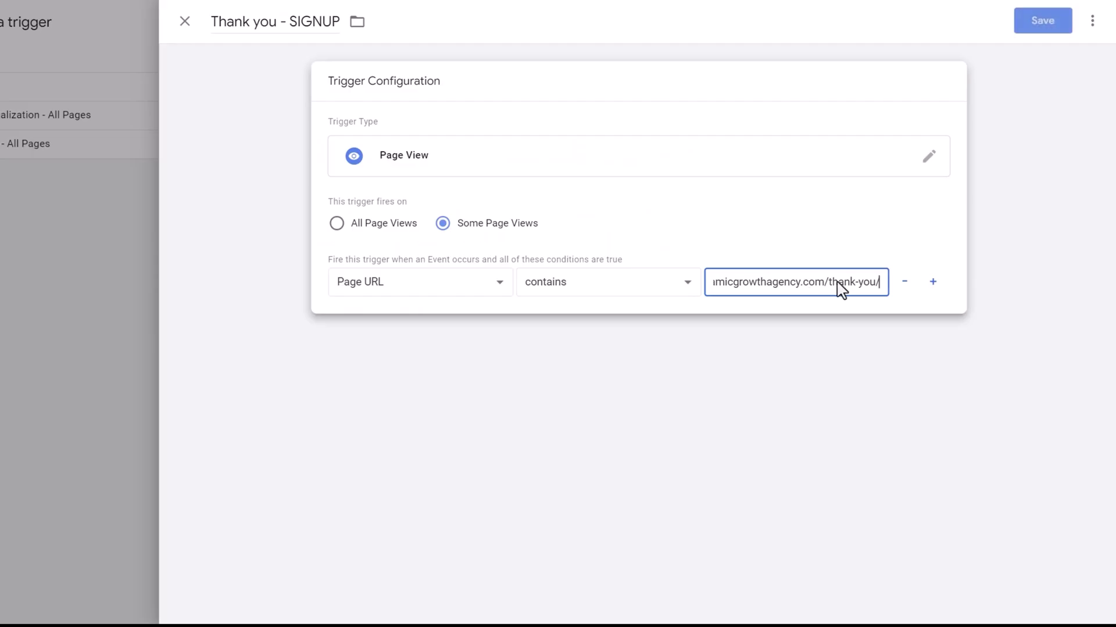
pyautogui.moveTo(826, 290); pyautogui.dragTo(876, 282)
pyautogui.click(877, 280)
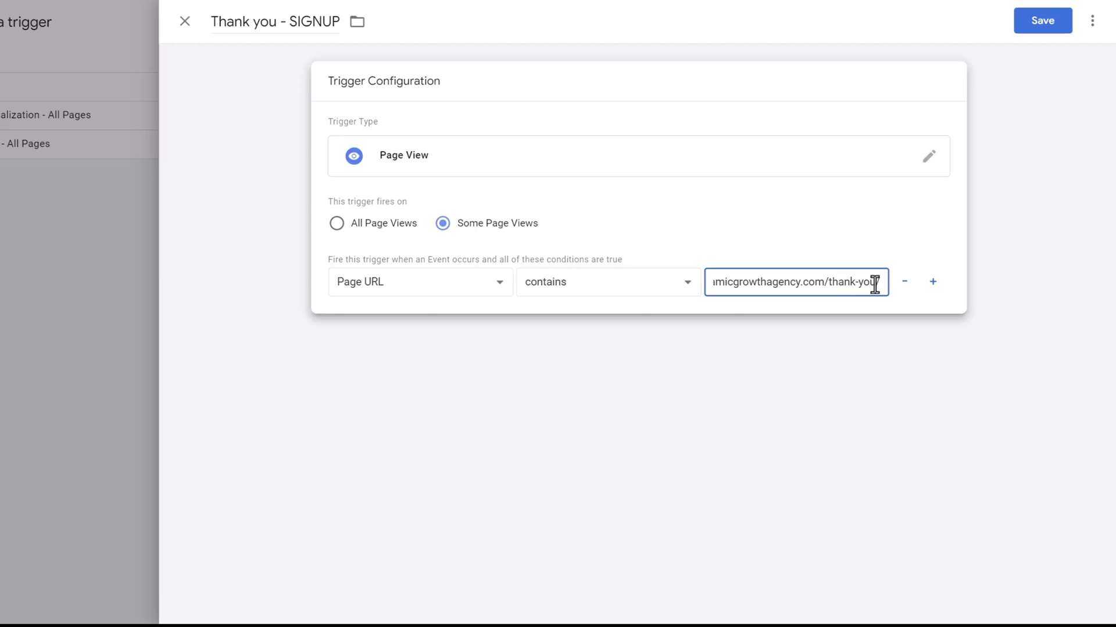
# - Save the thank-you trigger and the Lead Gen tag that uses it
pyautogui.click(902, 236)
pyautogui.click(1044, 29)
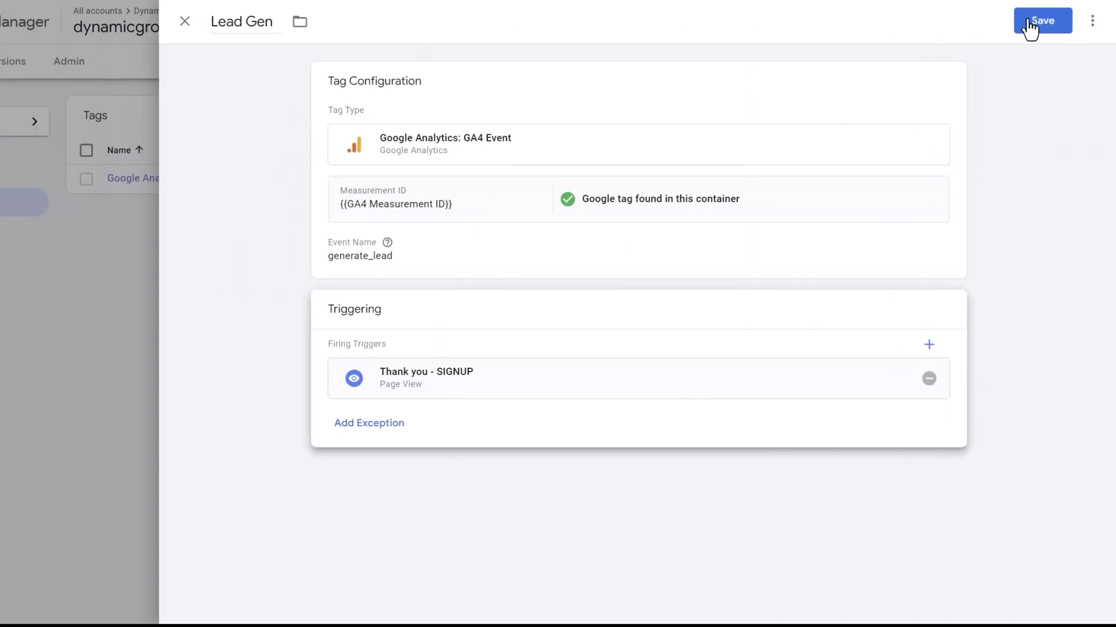
pyautogui.click(1029, 26)
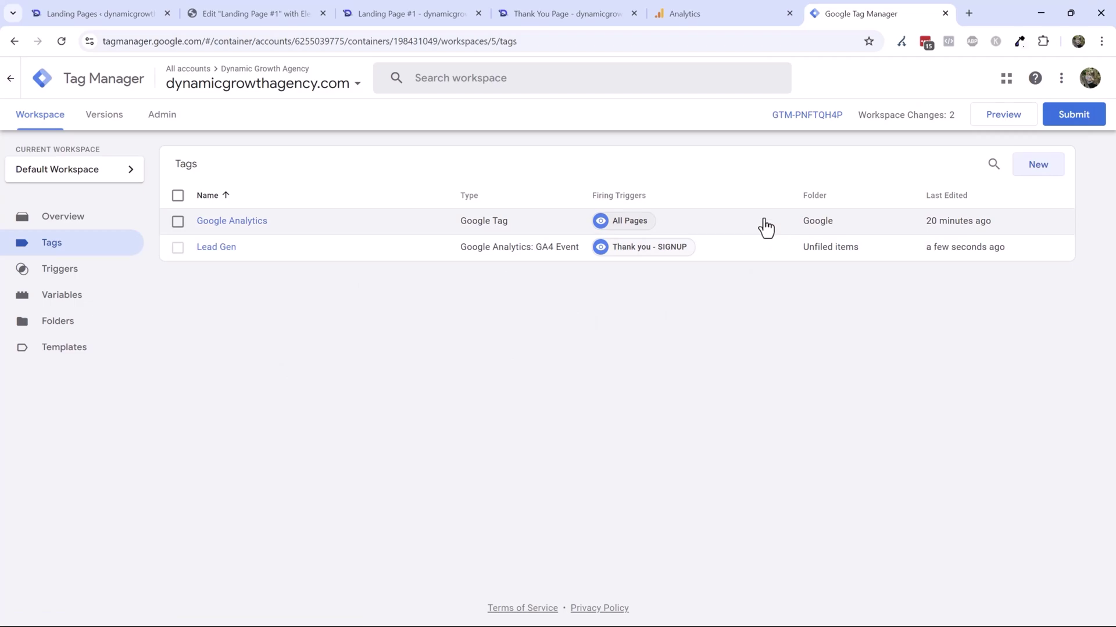
# - Start the container's preview mode and copy the free-ebook landing page's address without its preview parameters
pyautogui.click(1004, 116)
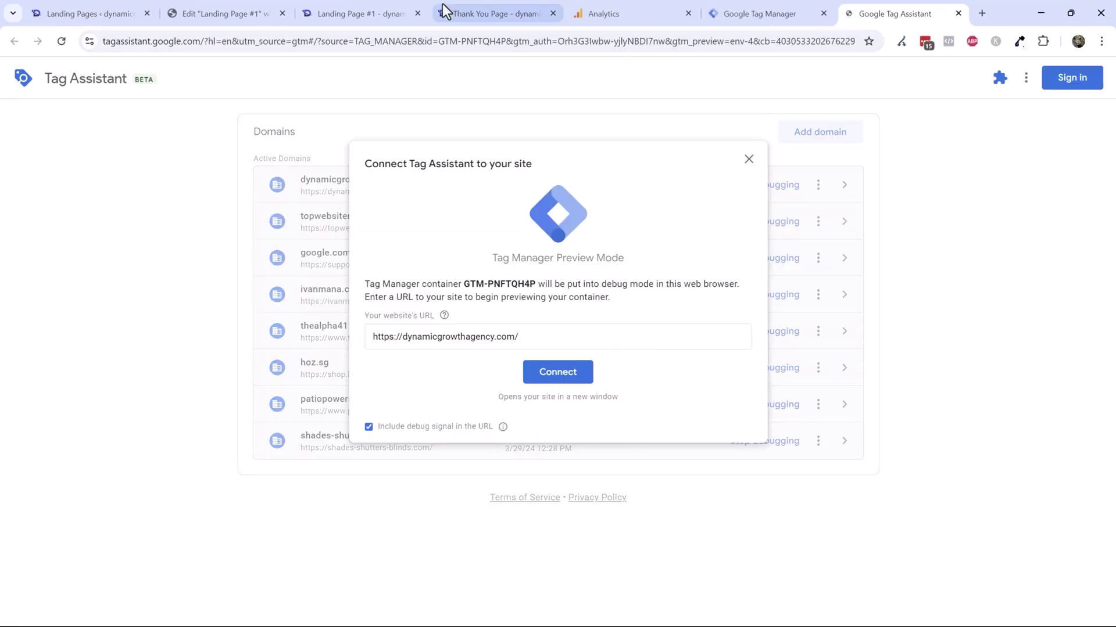
pyautogui.click(364, 7)
pyautogui.click(262, 37)
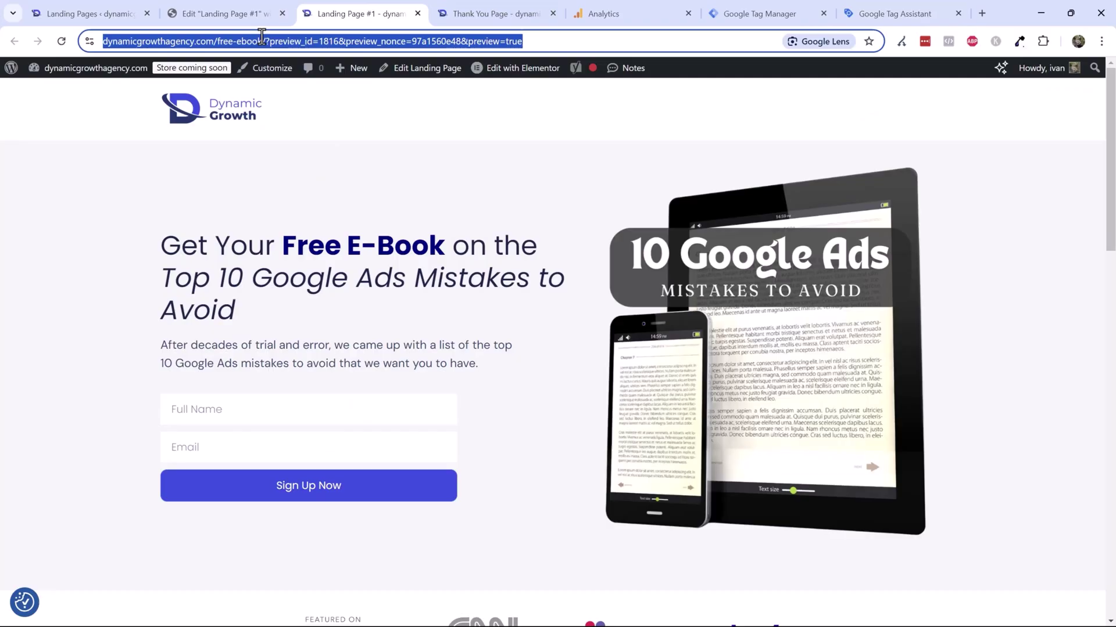
pyautogui.click(301, 44)
pyautogui.moveTo(293, 47); pyautogui.dragTo(92, 42)
pyautogui.hotkey('ctrl', 'c')
# - In Tag Assistant, replace the website URL with the copied free-ebook landing page address and connect to the site
pyautogui.click(912, 15)
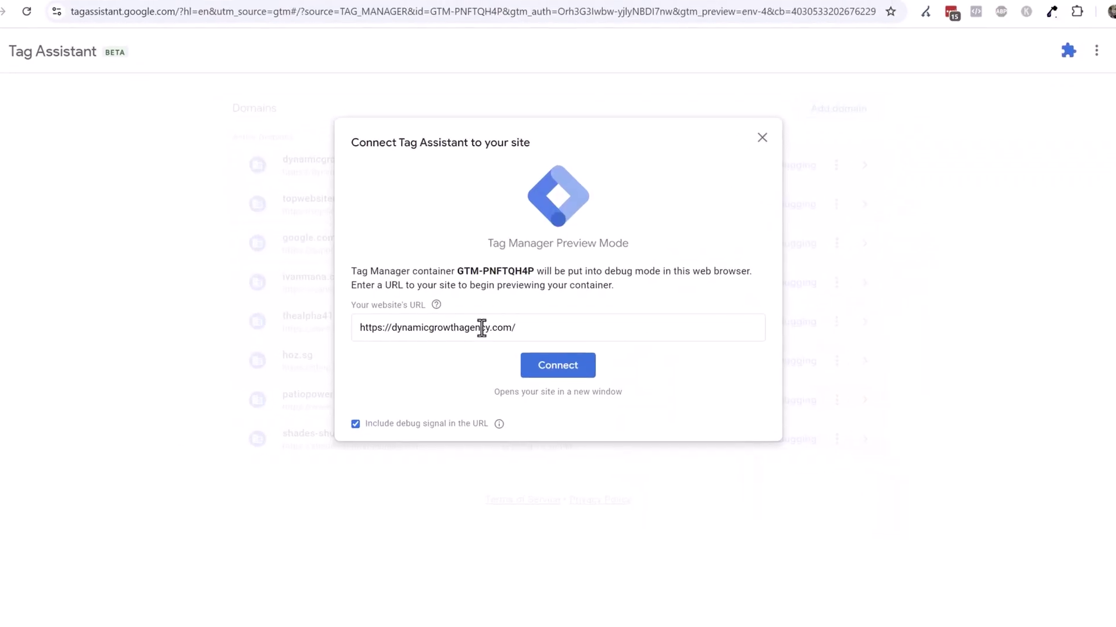
pyautogui.tripleClick(483, 336)
pyautogui.hotkey('ctrl', 'v')
pyautogui.click(566, 370)
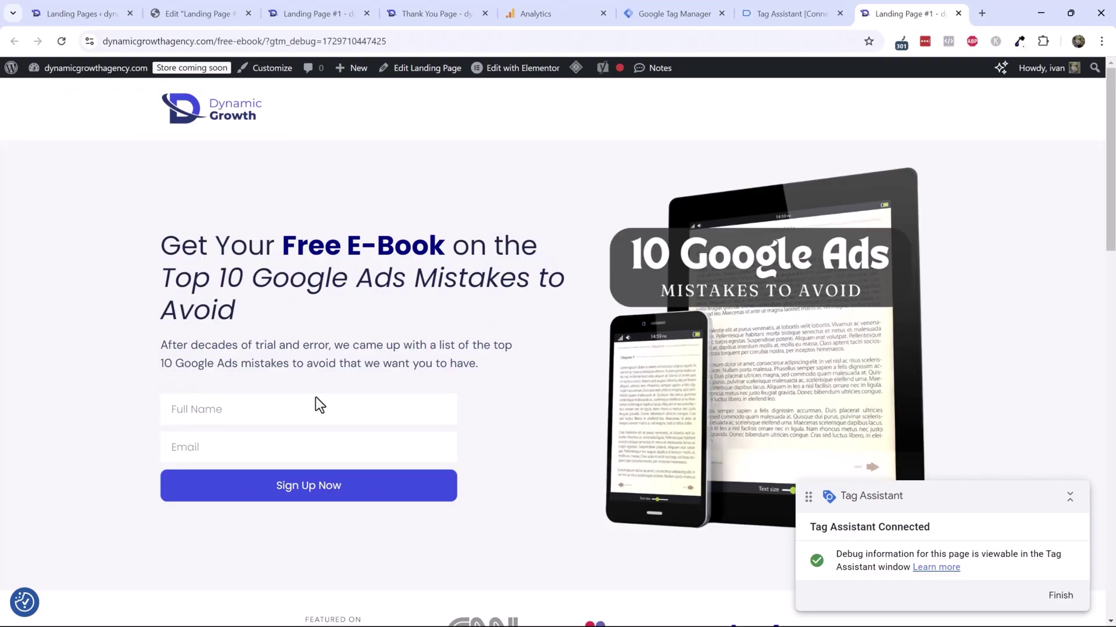
# - Submit the landing page's sign-up form with a test full name and e-mail, and return to Tag Assistant to continue debugging
pyautogui.write('asdf@')
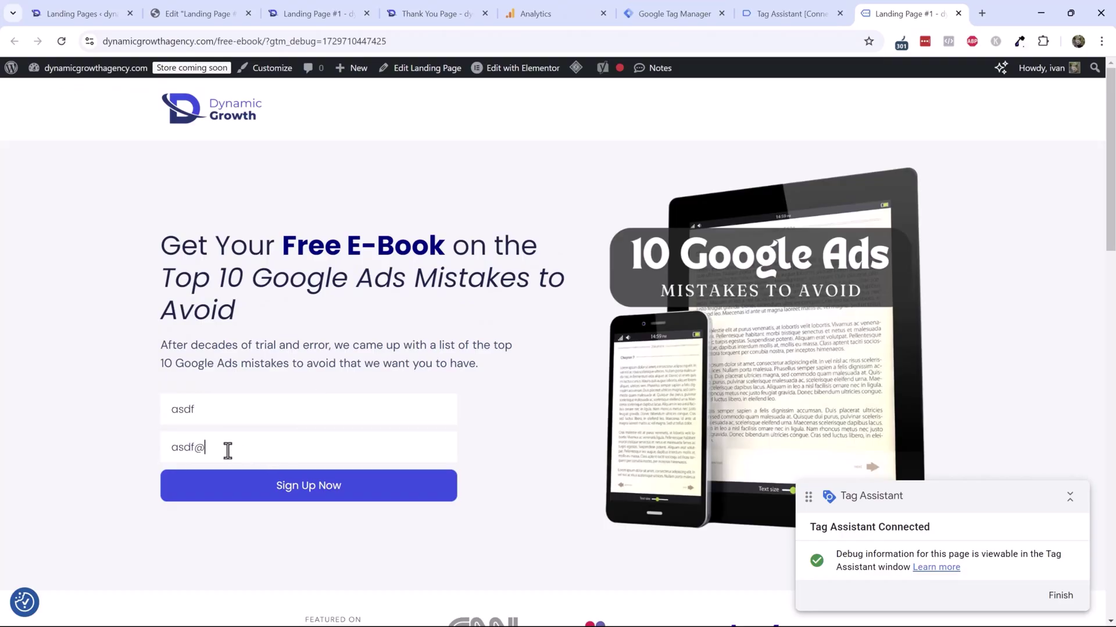
pyautogui.click(227, 485)
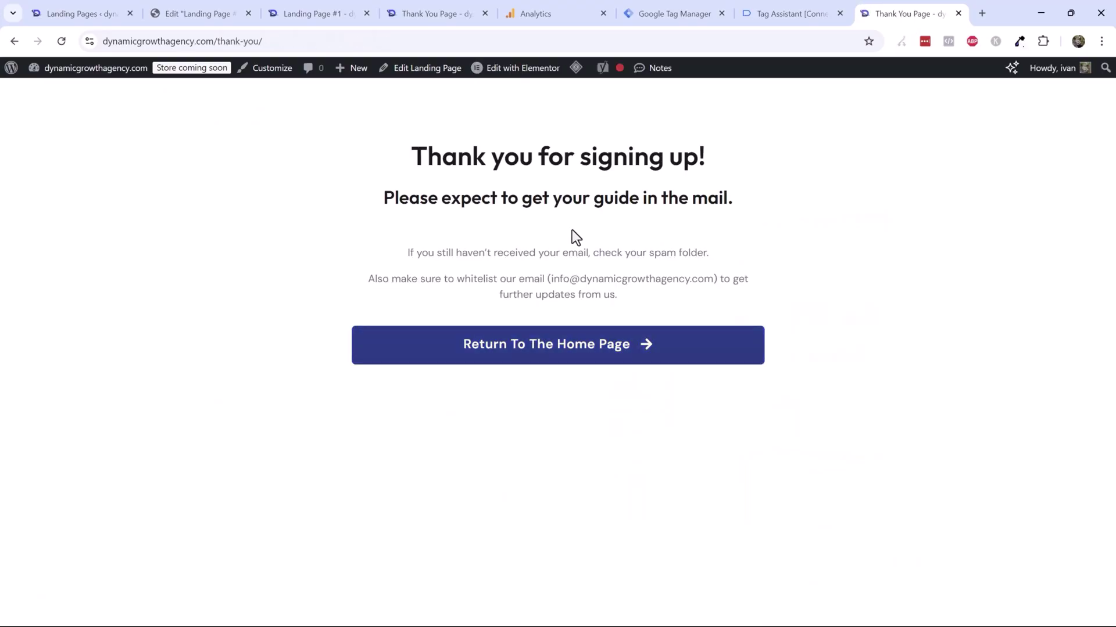
pyautogui.click(800, 10)
pyautogui.click(558, 306)
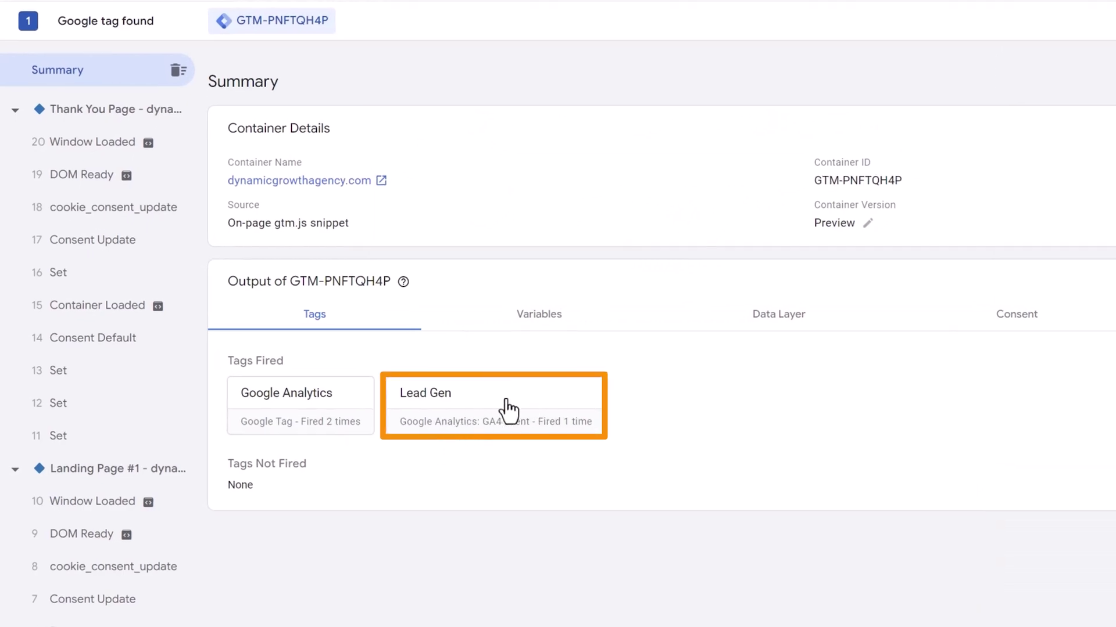
# - Compare which tags fire at the Container Loaded event on Landing Page #1 and on the Thank You Page
pyautogui.scroll(-1, 78, 317)
pyautogui.scroll(-3, 82, 337)
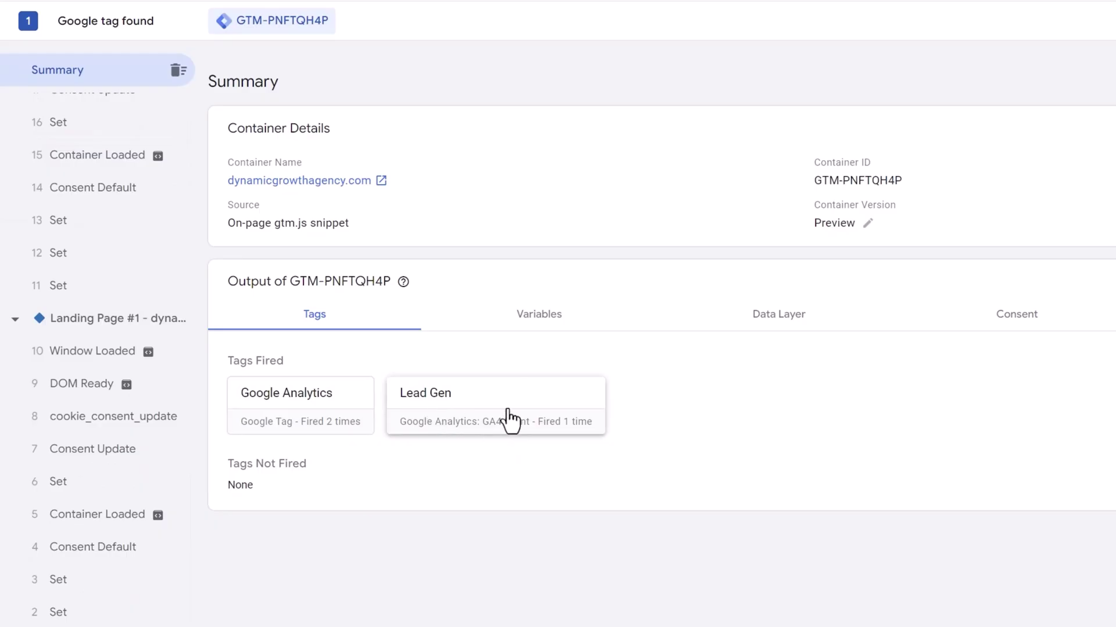
pyautogui.click(92, 552)
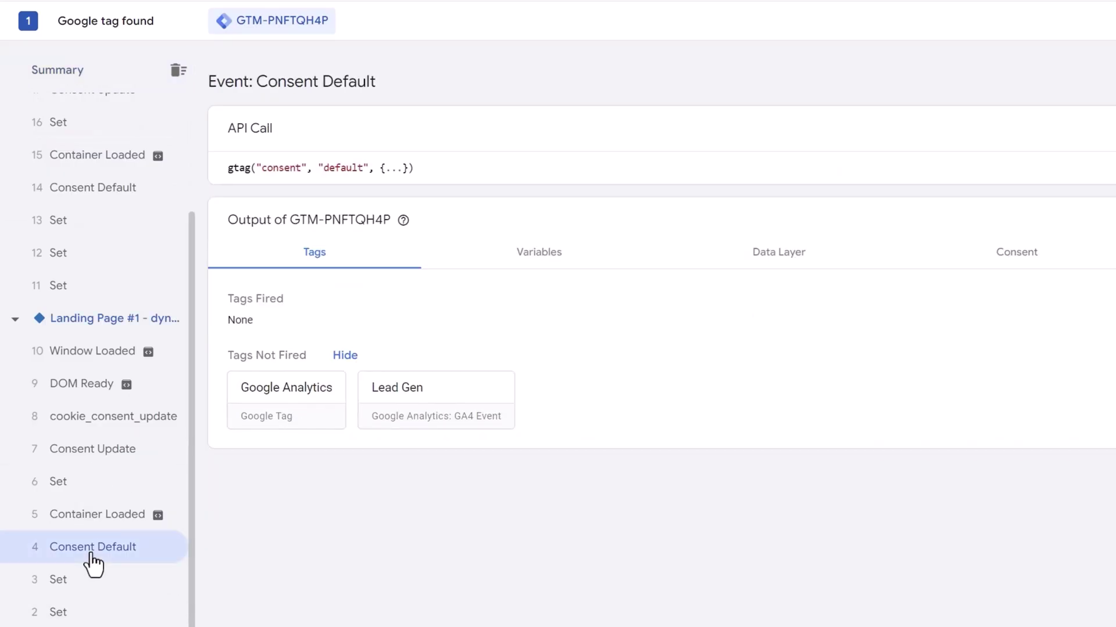
pyautogui.click(97, 519)
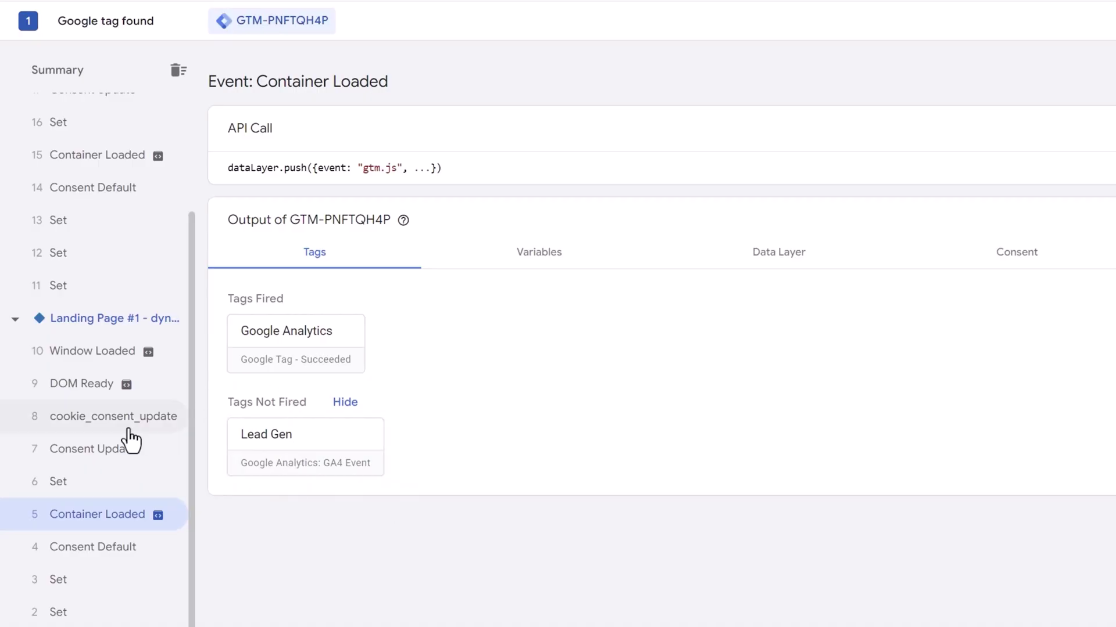
pyautogui.scroll(3, 128, 437)
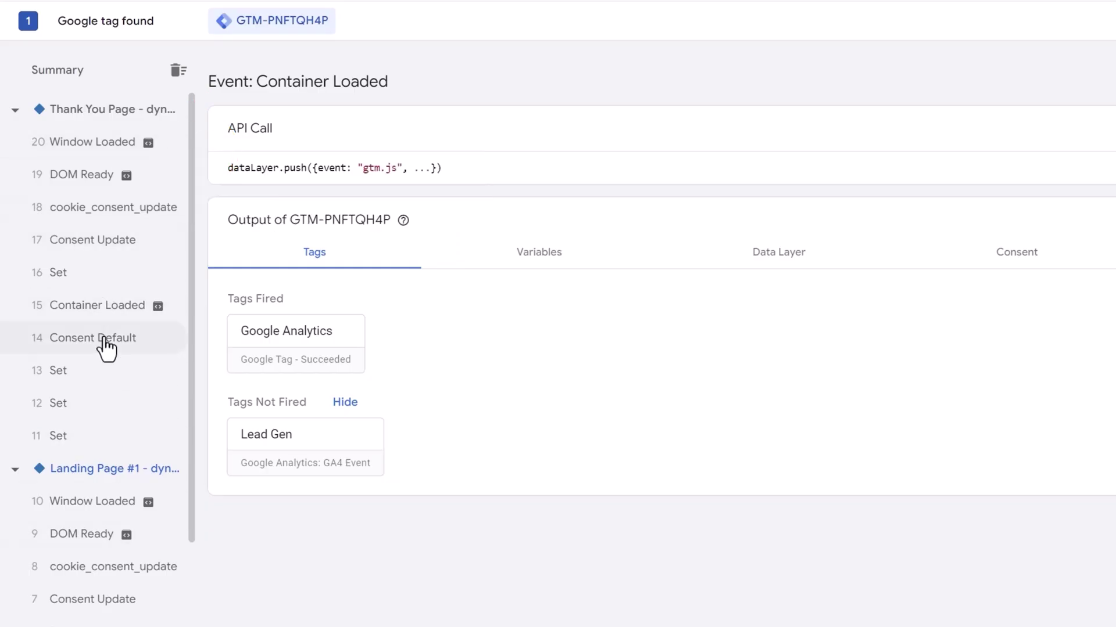
pyautogui.click(87, 340)
pyautogui.click(68, 313)
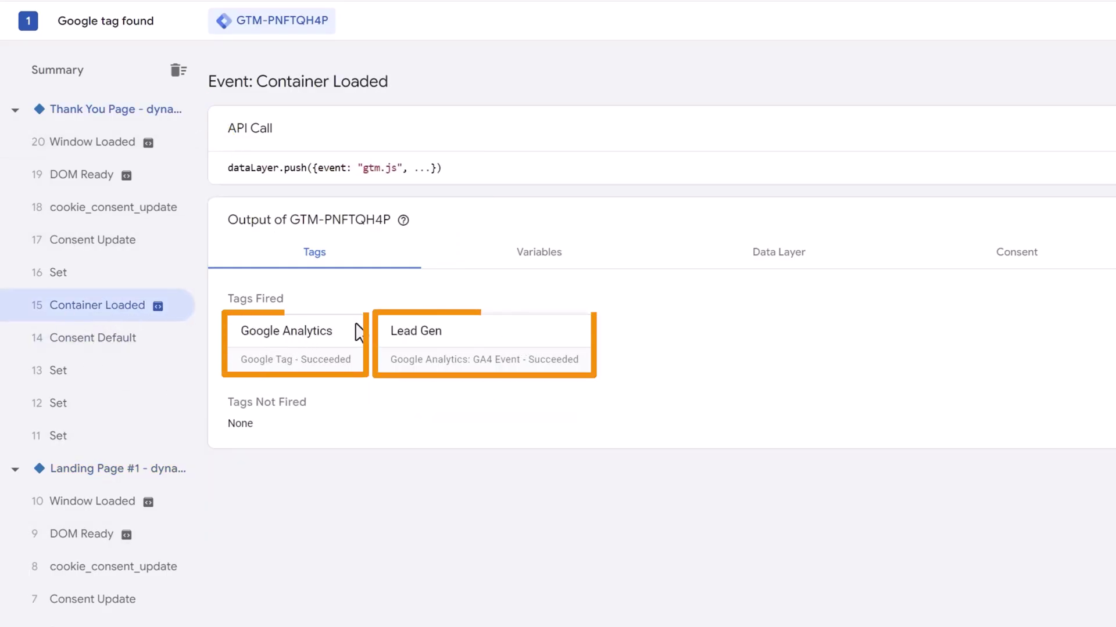
# - In Tag Manager, publish the workspace changes as a new version named Lead Gen Submit and close its summary
pyautogui.click(643, 12)
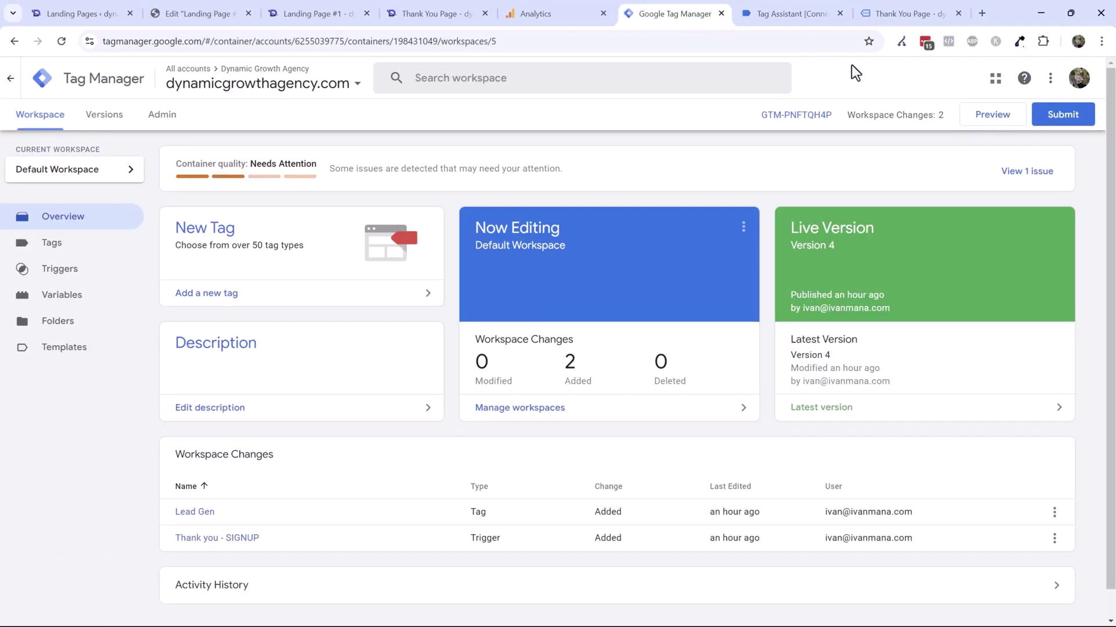
pyautogui.click(1063, 114)
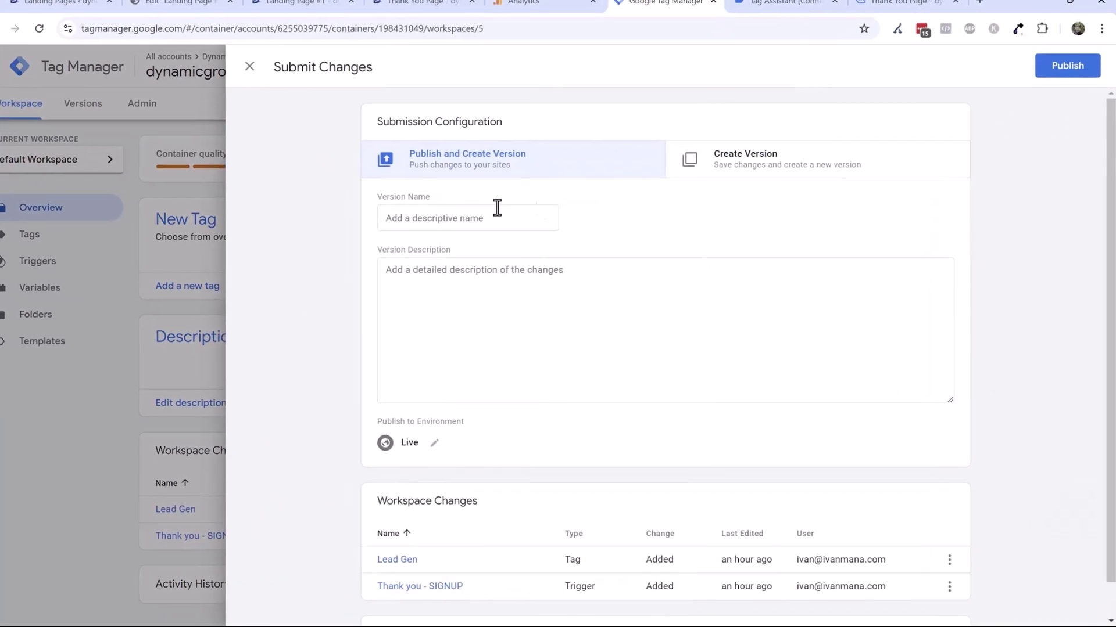
pyautogui.click(448, 237)
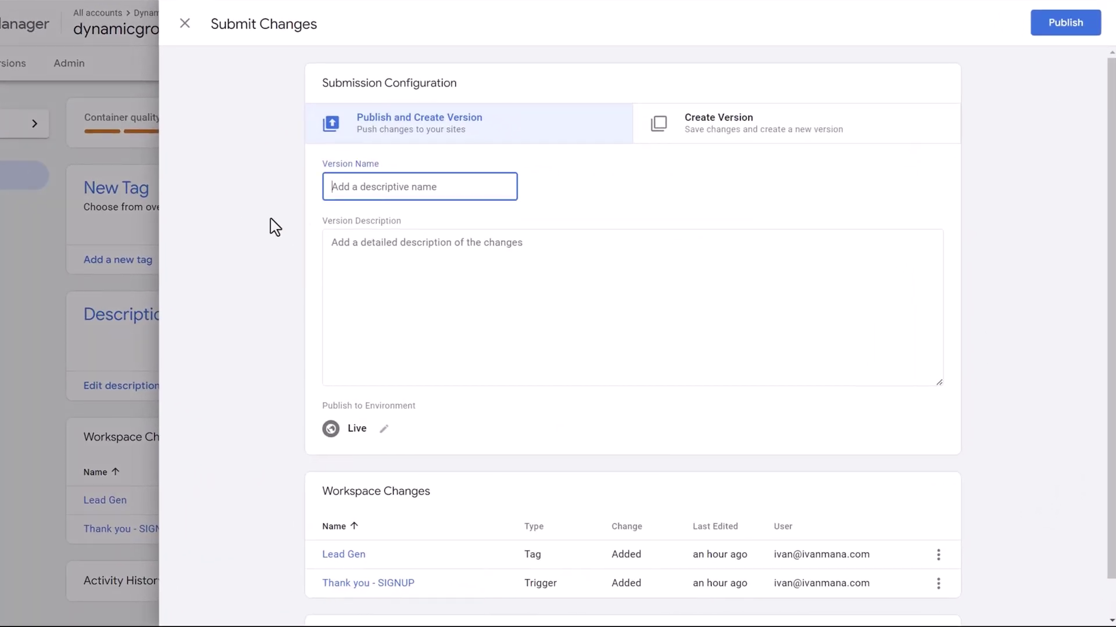
pyautogui.write('G')
pyautogui.press('BackSpace')
pyautogui.write('Lead Gen Submit')
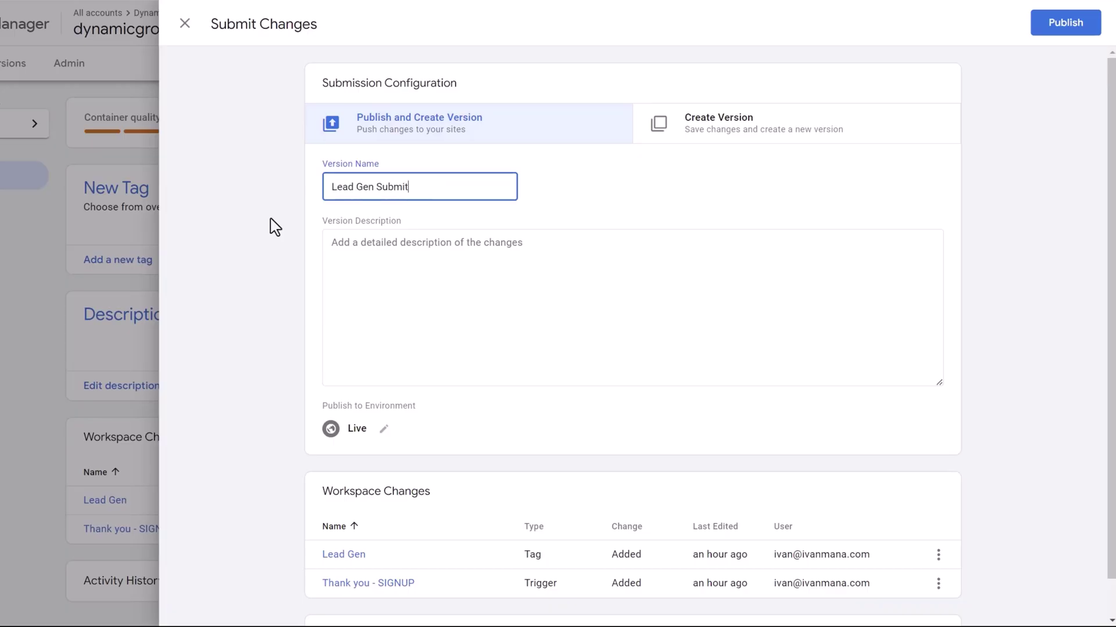
pyautogui.click(1066, 23)
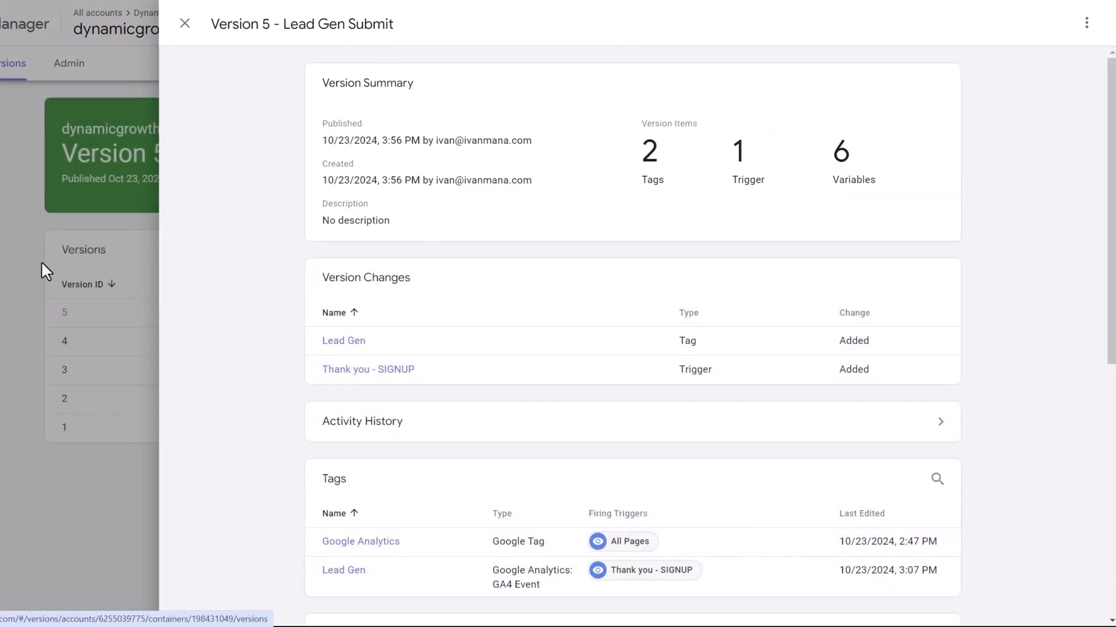
pyautogui.click(41, 261)
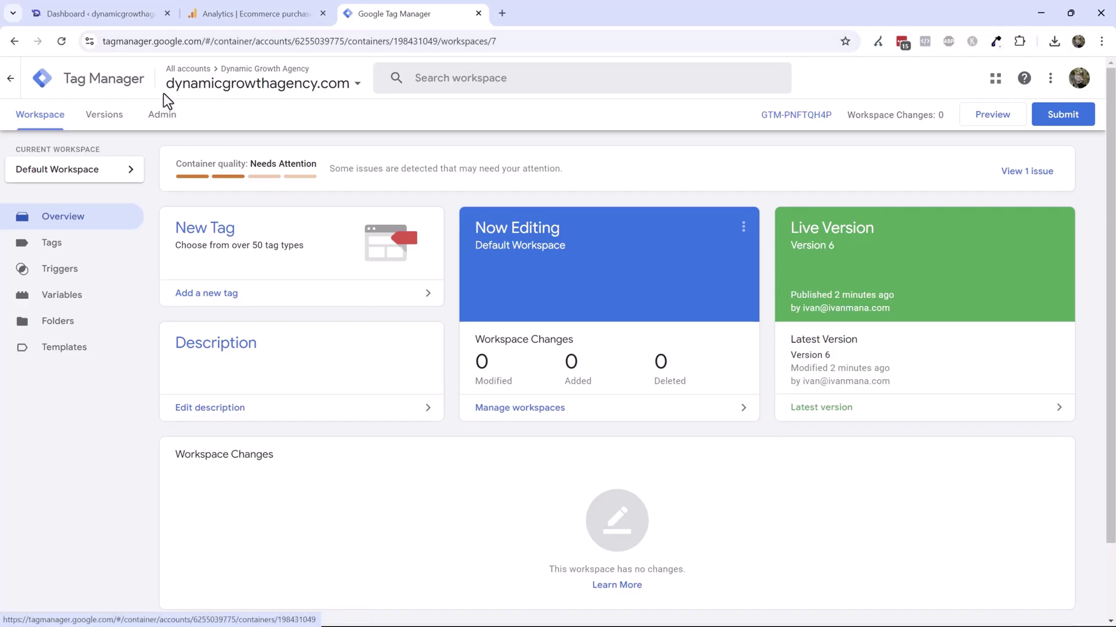
# - In the WordPress admin, open Landing Page #1 in the Elementor editor to view its sign-up form, and exit to WordPress
pyautogui.click(125, 3)
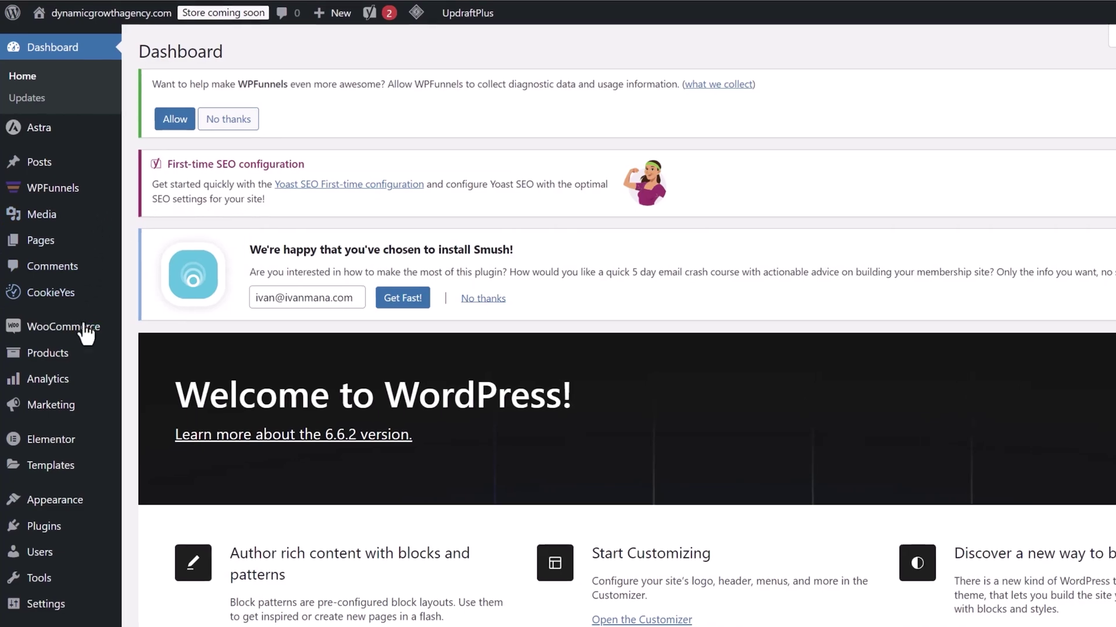
pyautogui.moveTo(71, 472)
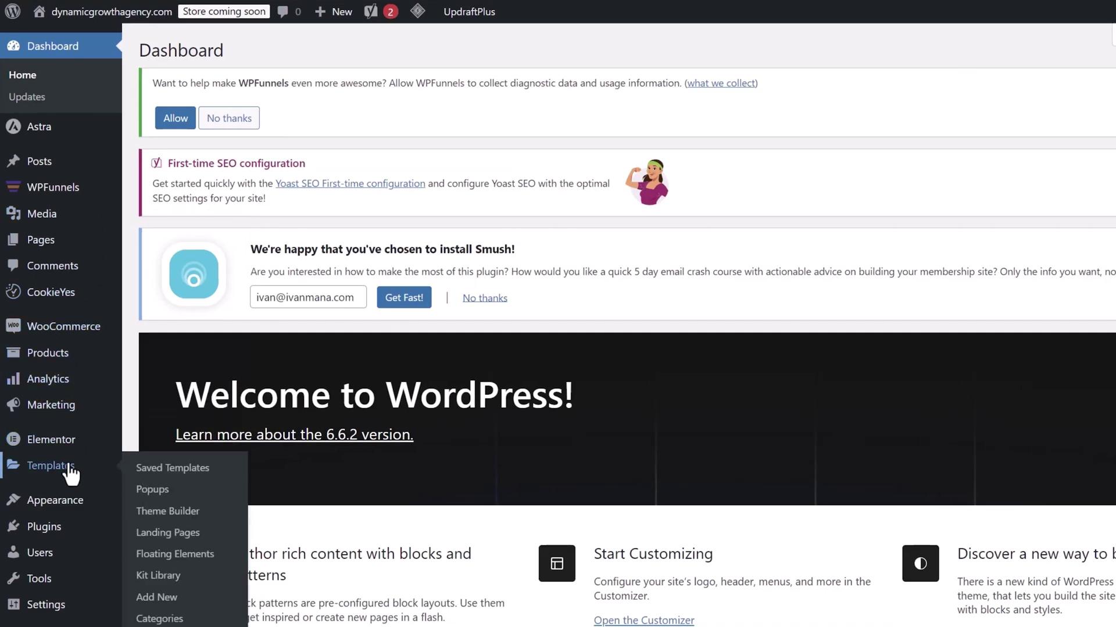
pyautogui.click(179, 538)
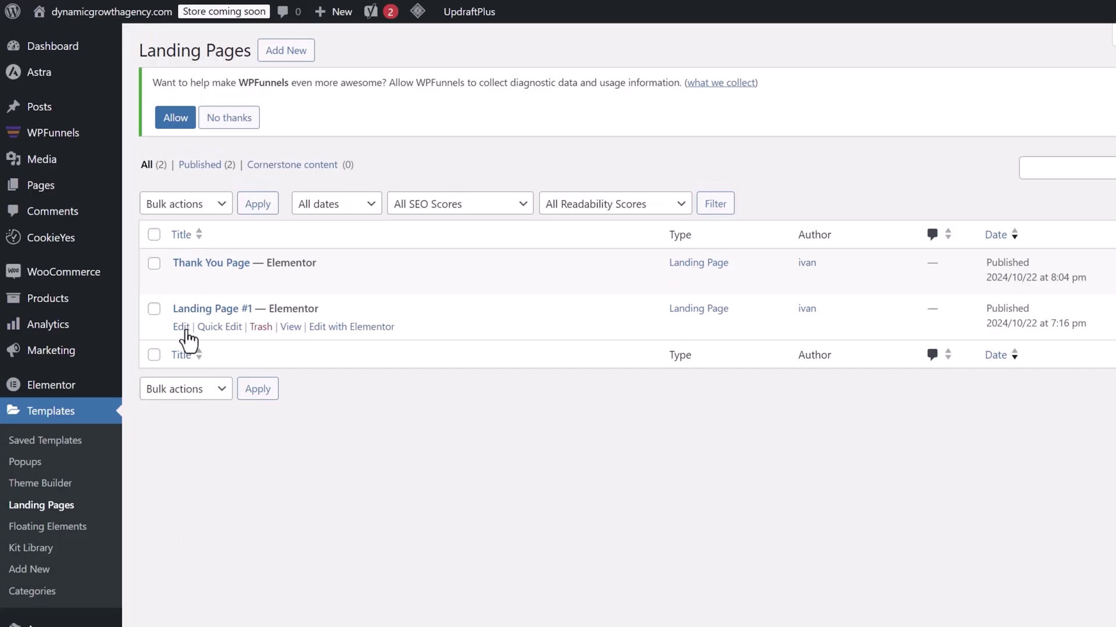
pyautogui.click(338, 329)
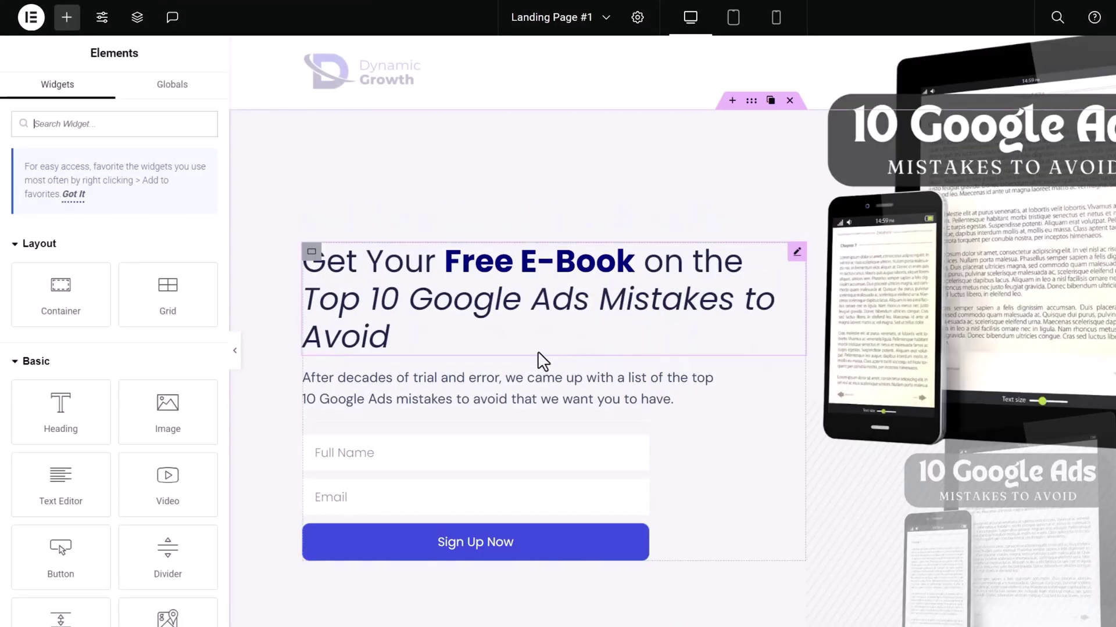
pyautogui.click(31, 17)
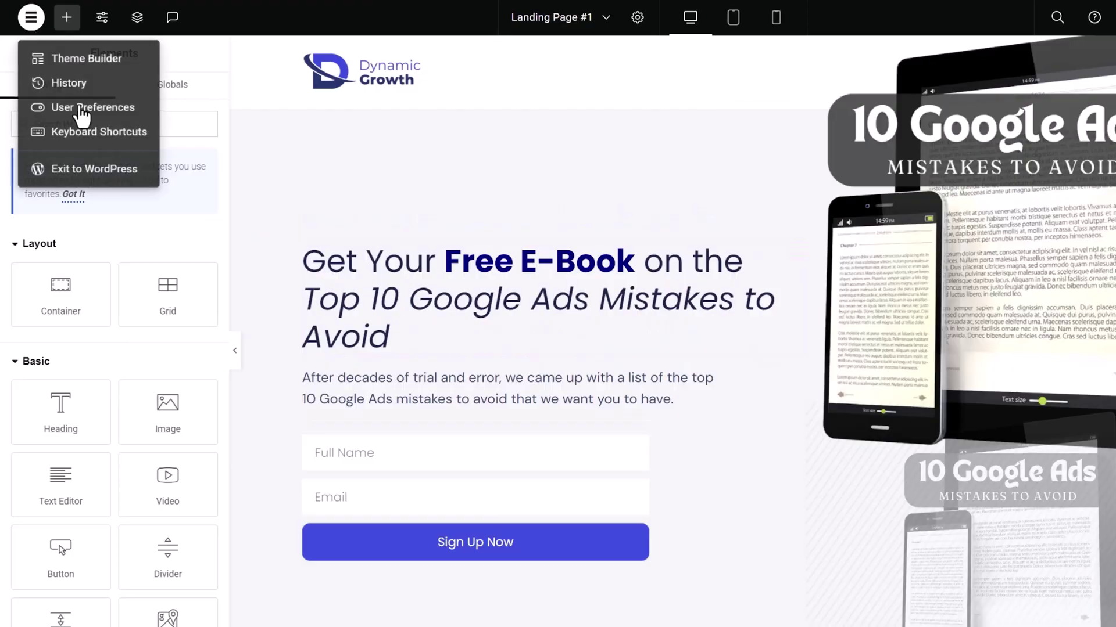
pyautogui.click(95, 170)
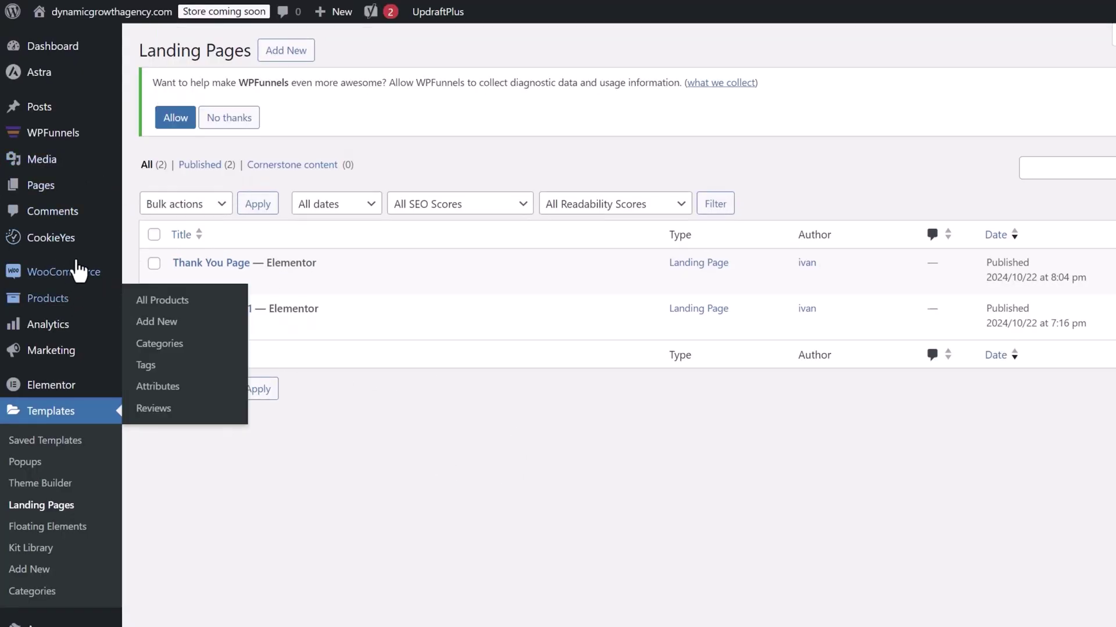
# - Open the site's Contact page in the Elementor editor and inspect the settings of its Send us a message form
pyautogui.moveTo(26, 192)
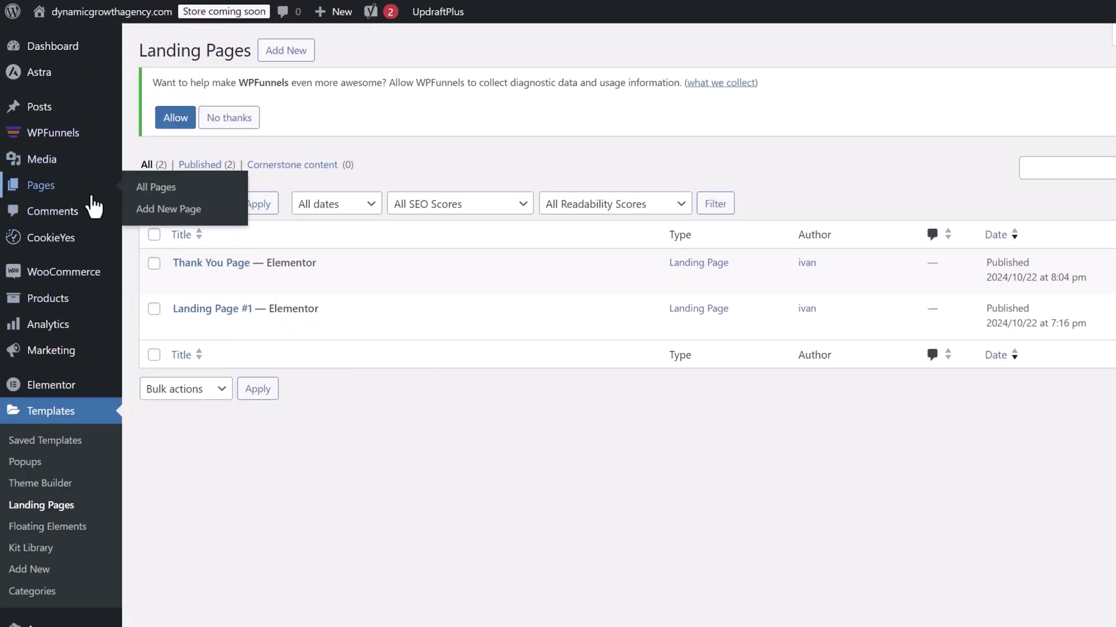
pyautogui.click(152, 189)
pyautogui.scroll(-3, 398, 374)
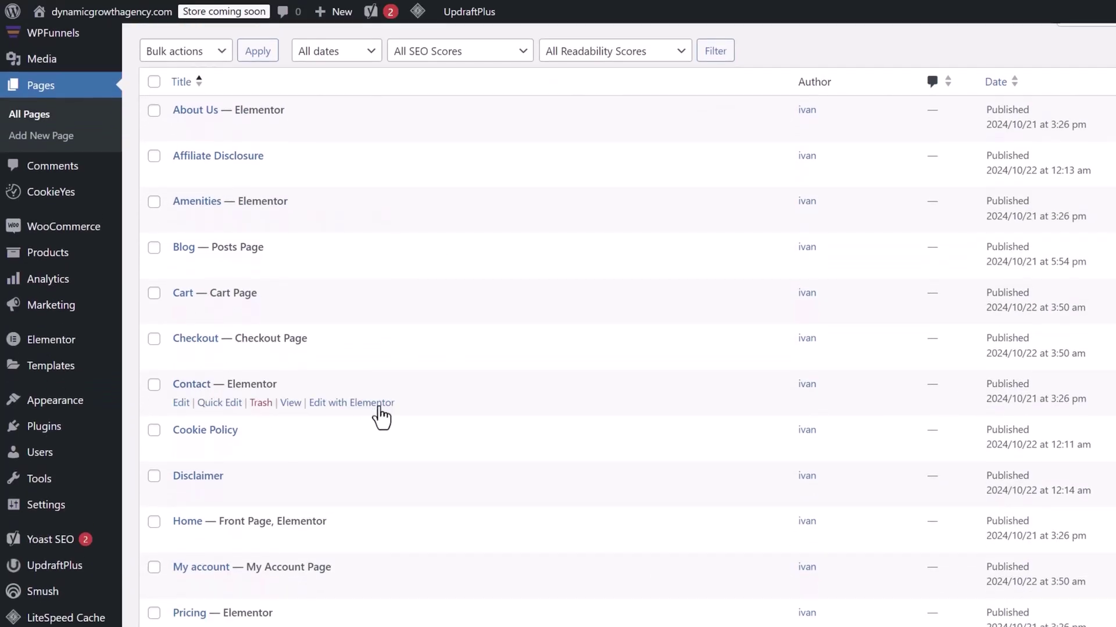
pyautogui.click(370, 405)
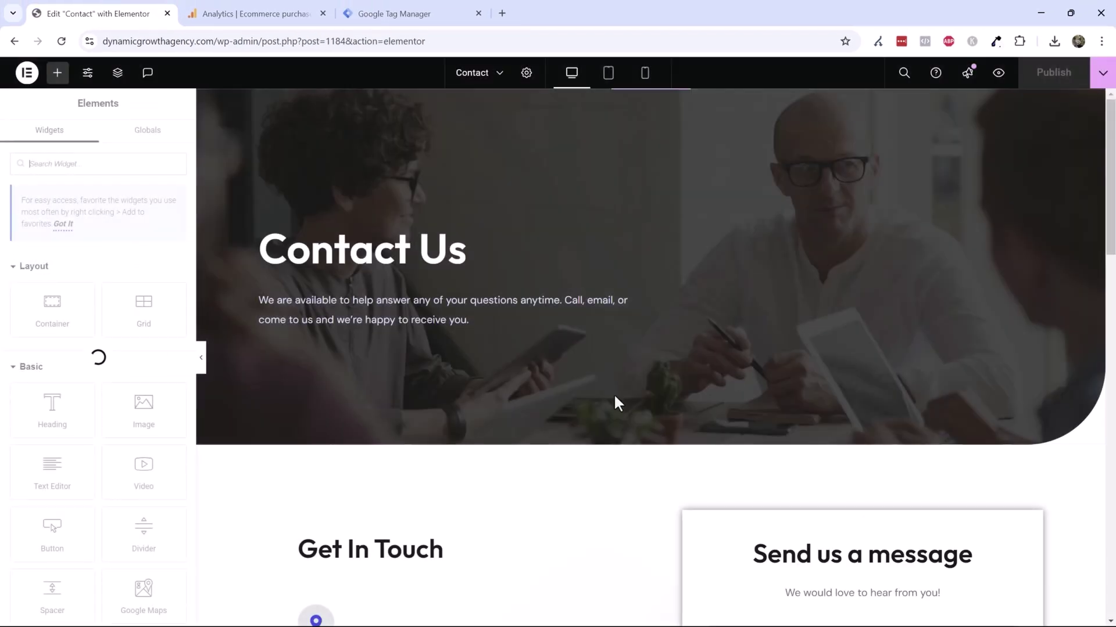
pyautogui.scroll(-4, 744, 416)
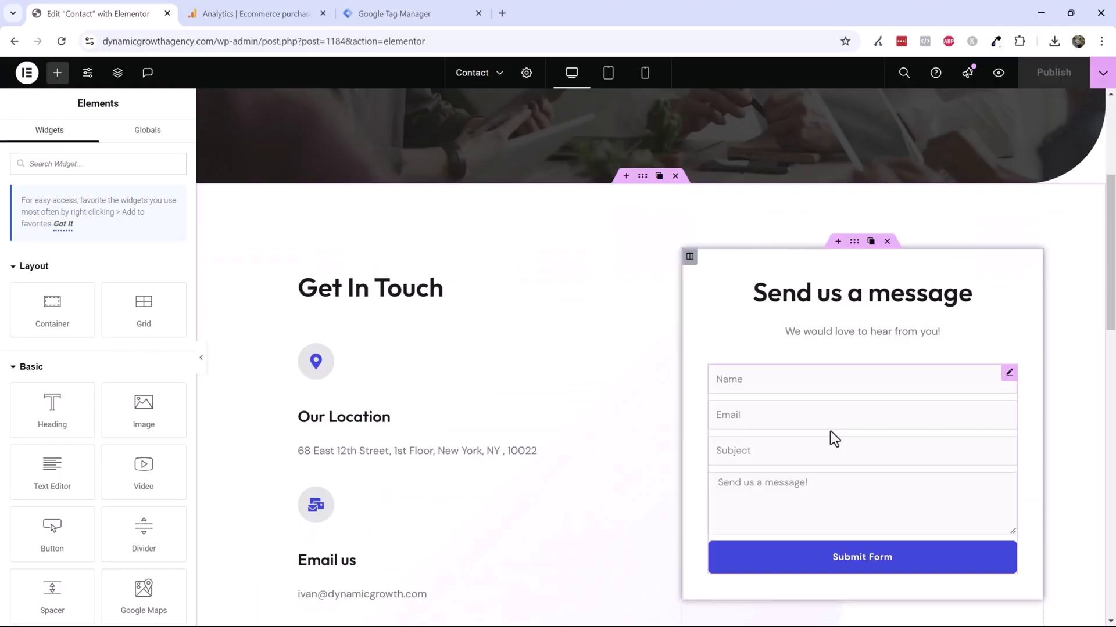
pyautogui.click(738, 351)
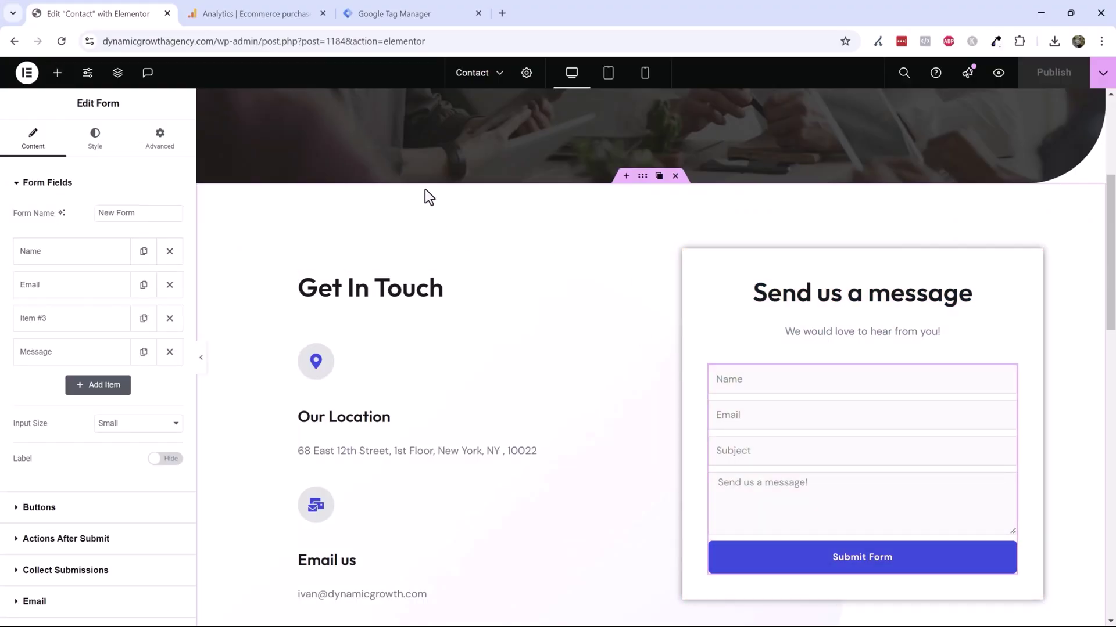
# - In Tag Manager, create a new tag named Contact Us Form Submit
pyautogui.click(423, 10)
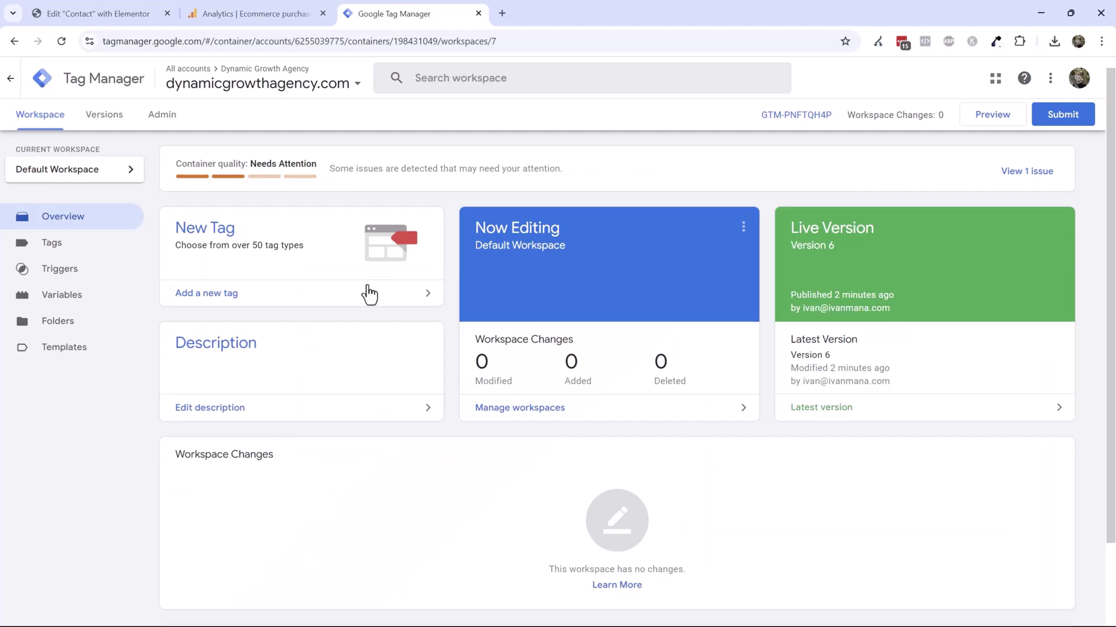
pyautogui.click(68, 252)
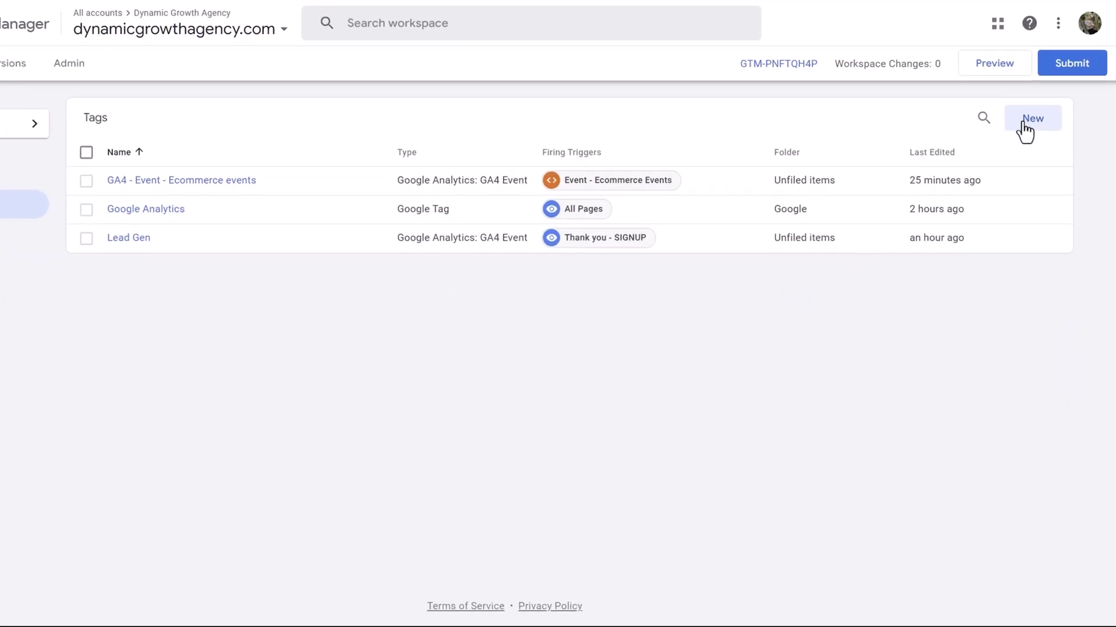
pyautogui.click(1035, 167)
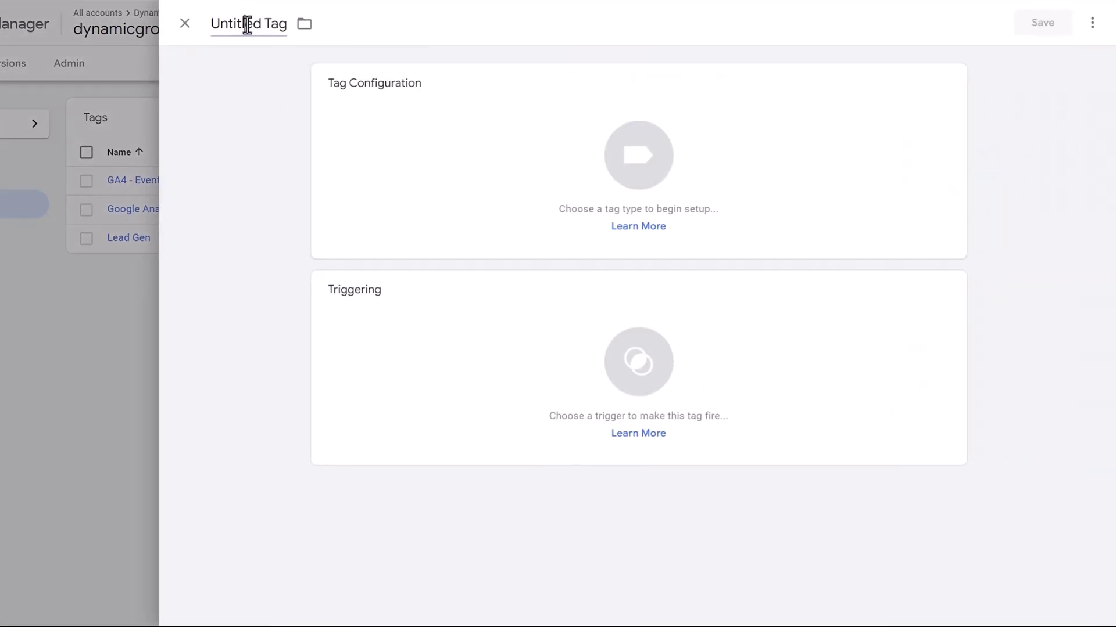
pyautogui.click(247, 24)
pyautogui.write('Contact Us Form Submit')
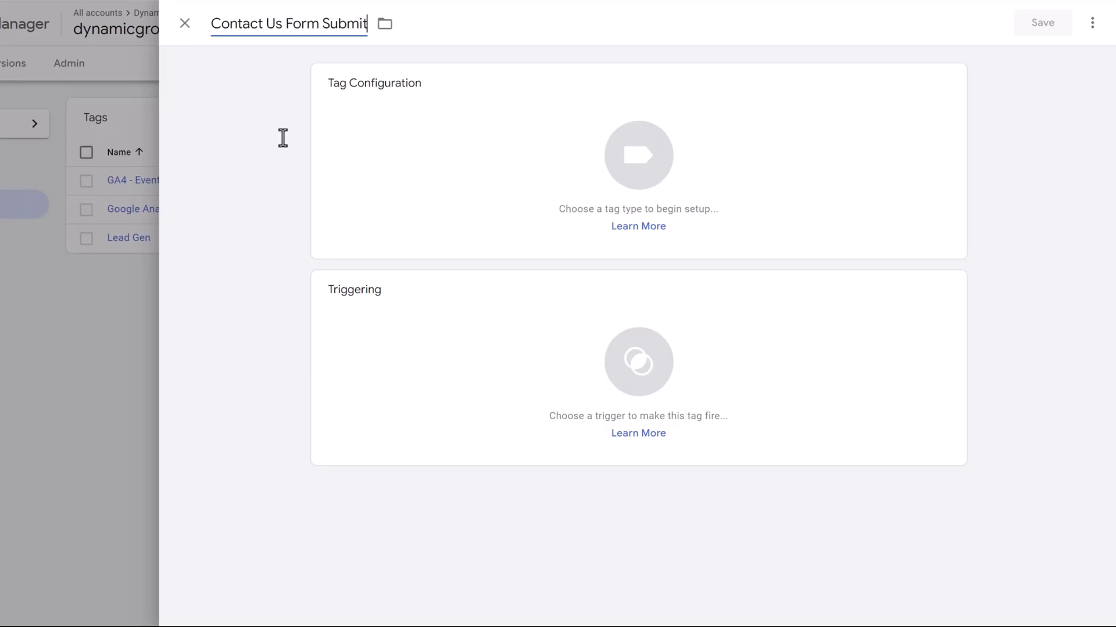
pyautogui.click(329, 221)
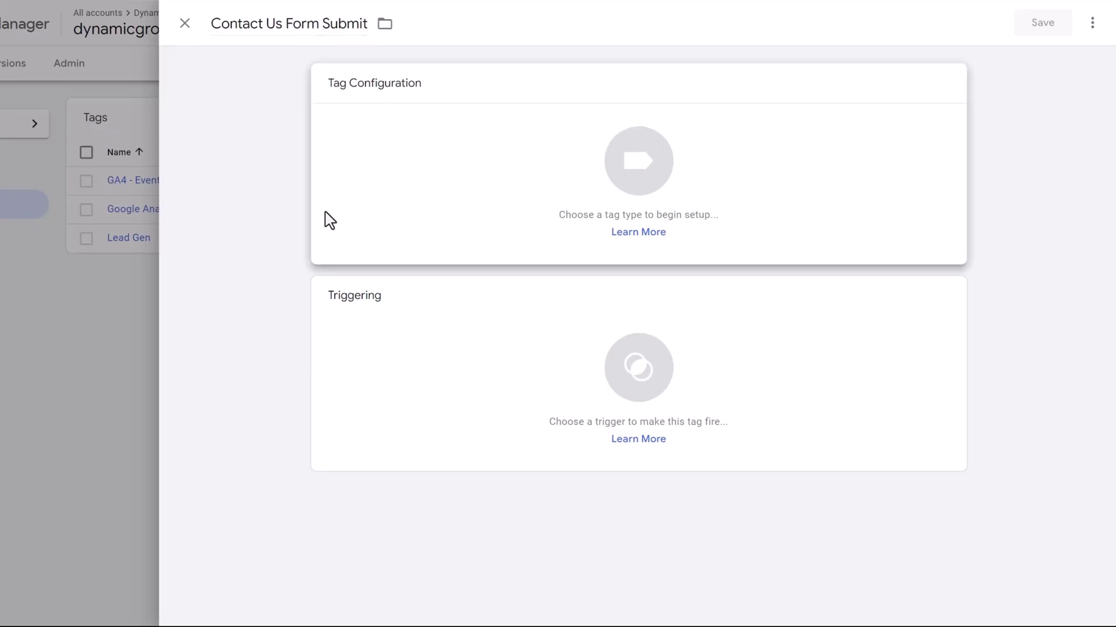
# - Configure the tag as a Google Analytics GA4 Event using the GA4 Measurement ID variable and the event name contact_us_form
pyautogui.click(409, 222)
pyautogui.click(850, 155)
pyautogui.click(854, 156)
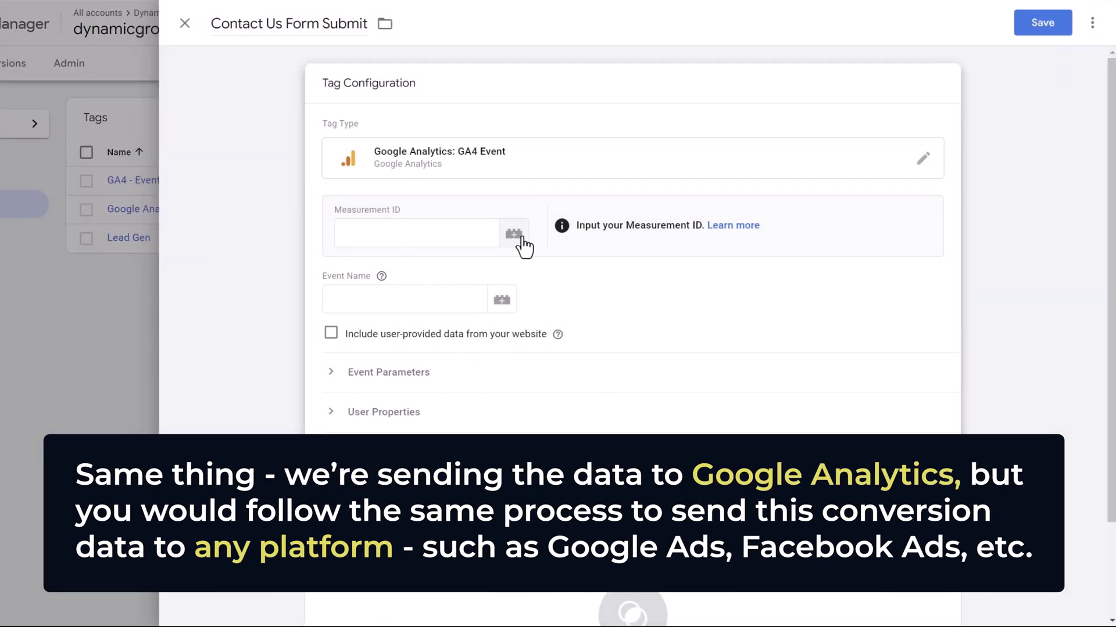
pyautogui.click(521, 238)
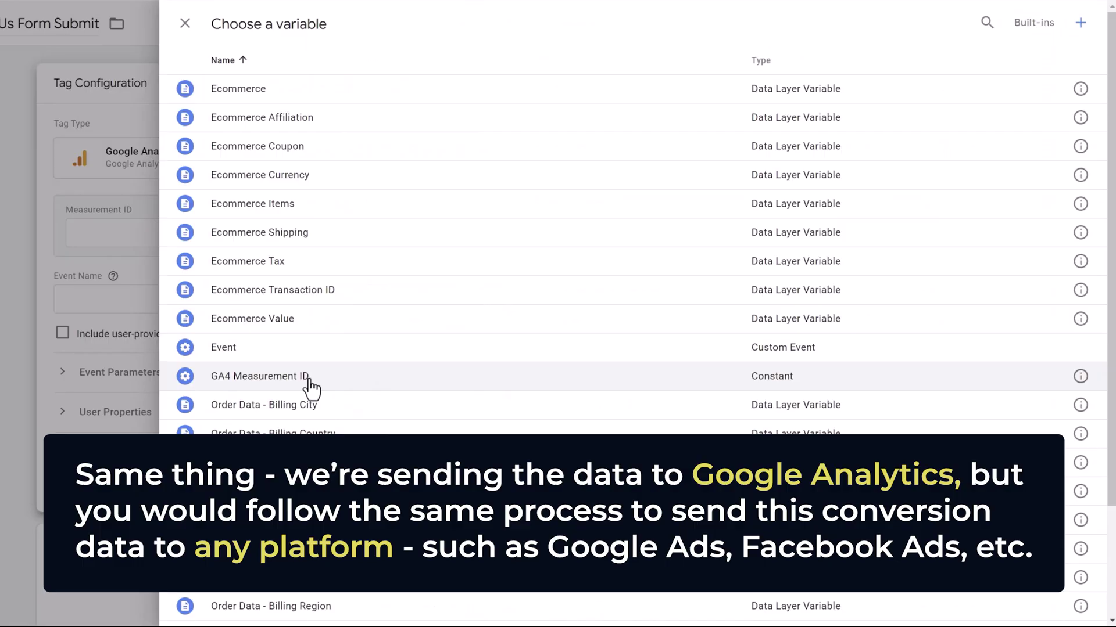
pyautogui.click(312, 388)
pyautogui.click(352, 299)
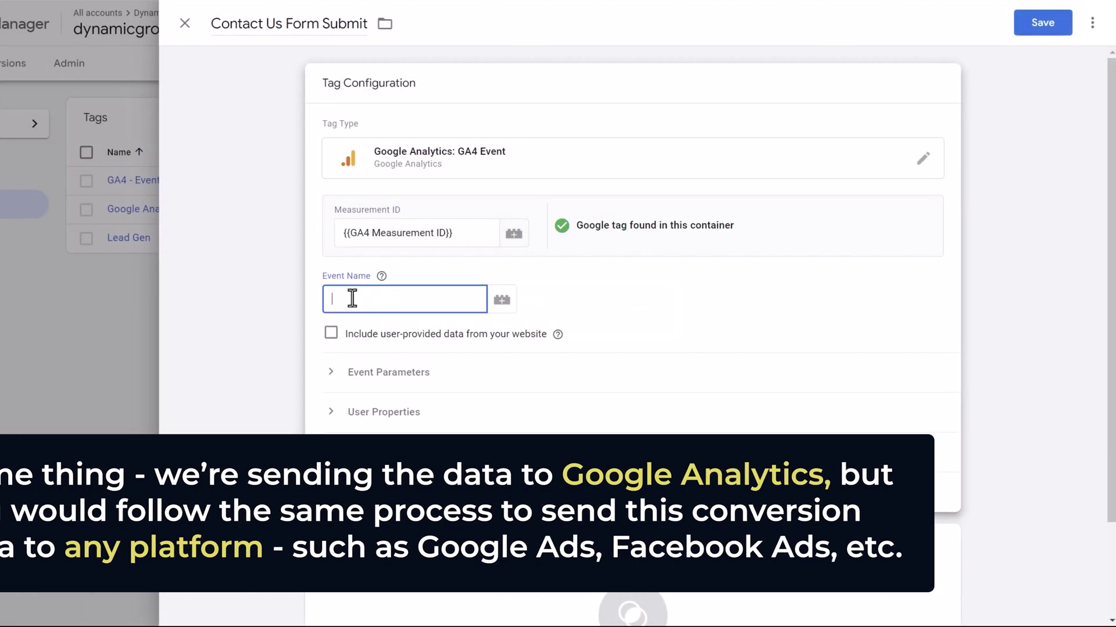
pyautogui.click(382, 262)
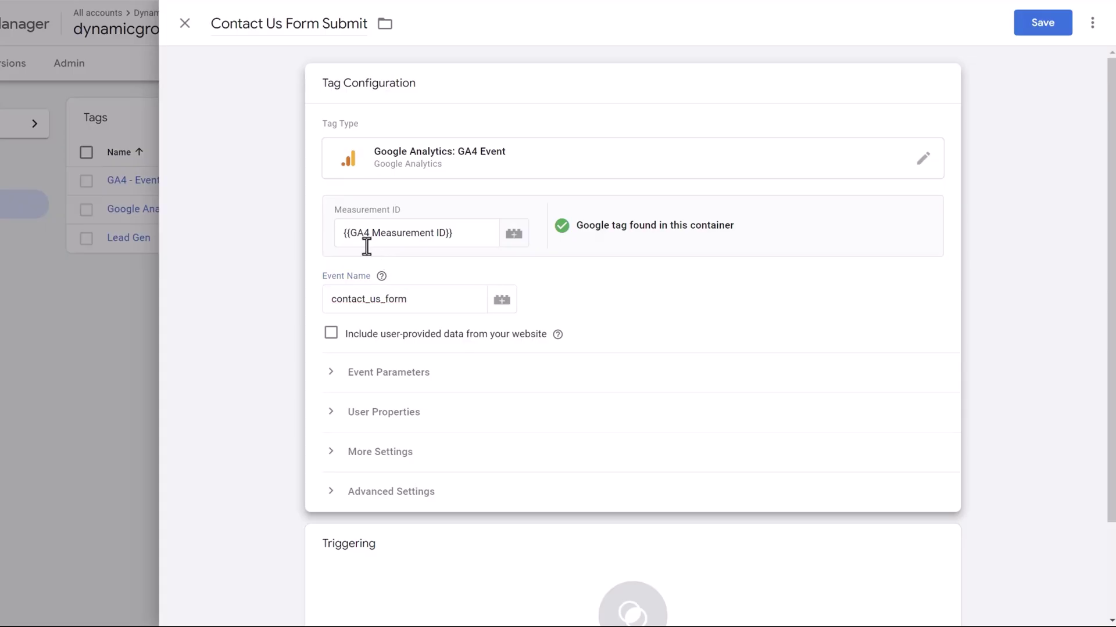
pyautogui.moveTo(382, 280)
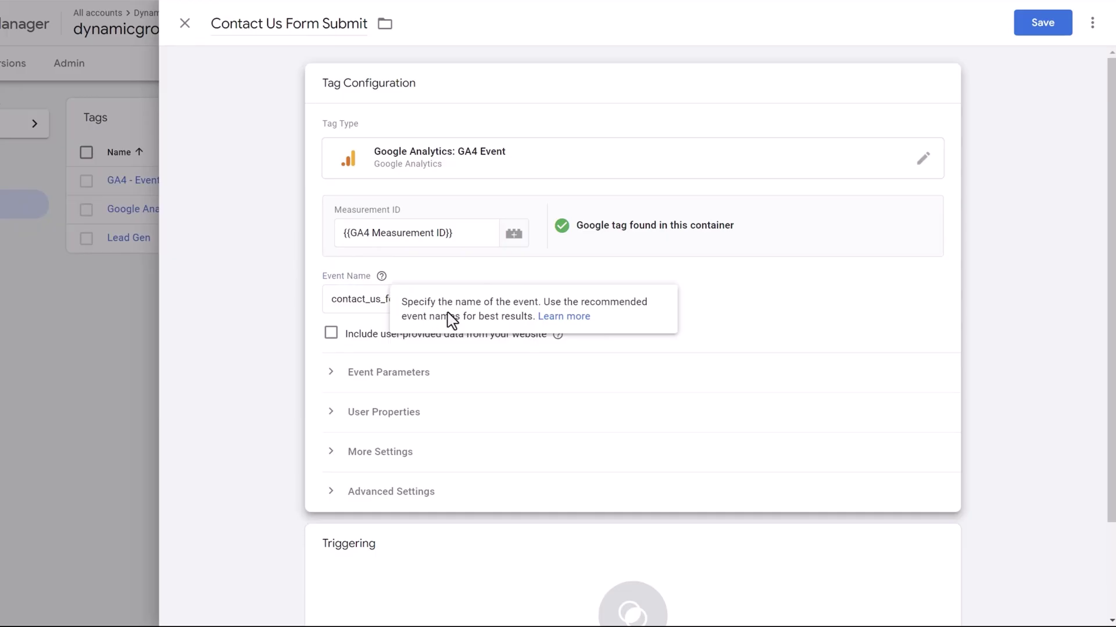
pyautogui.moveTo(413, 302); pyautogui.dragTo(329, 300)
pyautogui.click(408, 319)
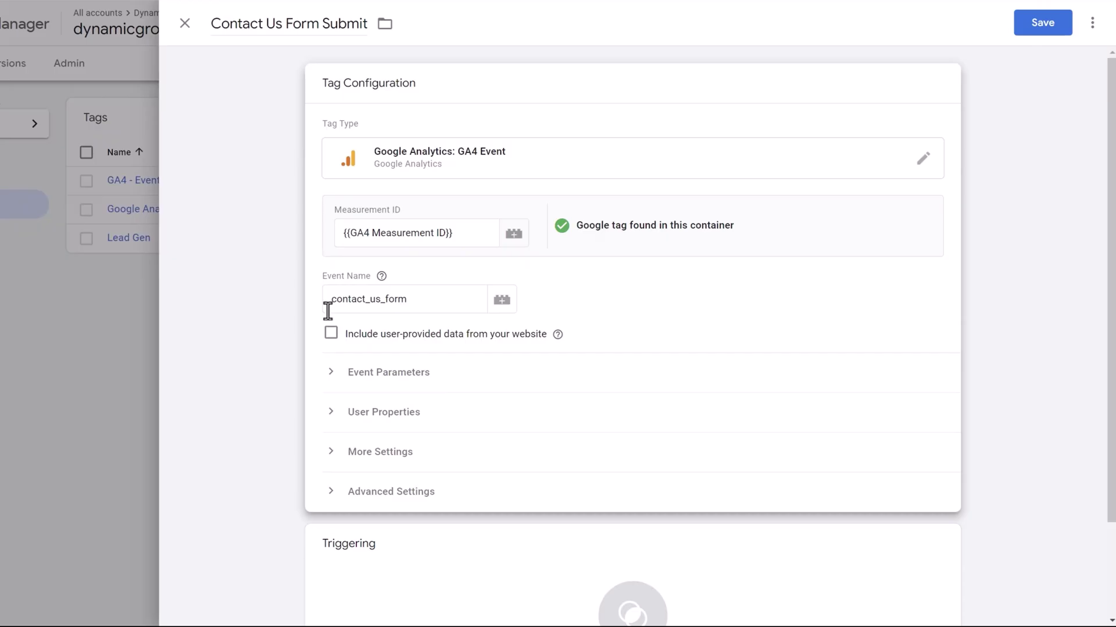
pyautogui.doubleClick(359, 299)
pyautogui.click(412, 374)
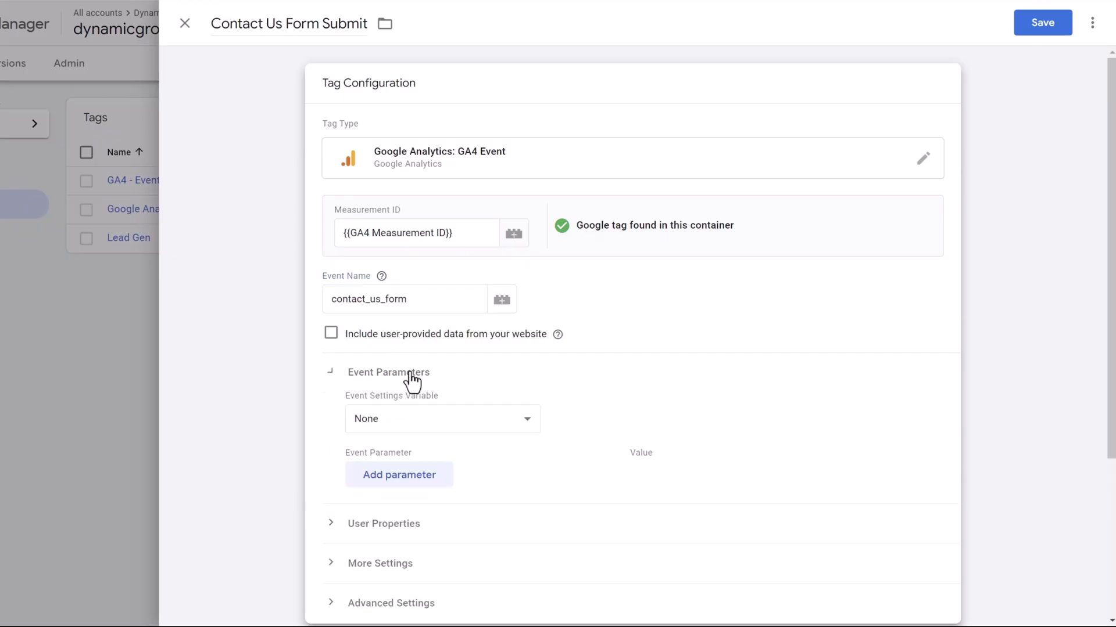
pyautogui.click(405, 490)
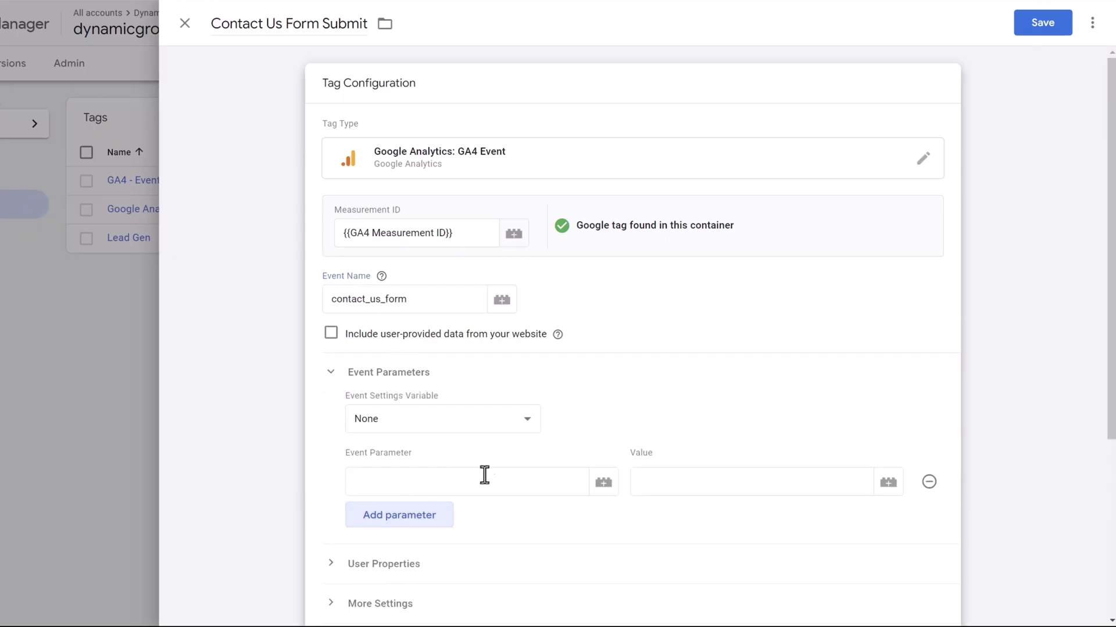
pyautogui.click(929, 482)
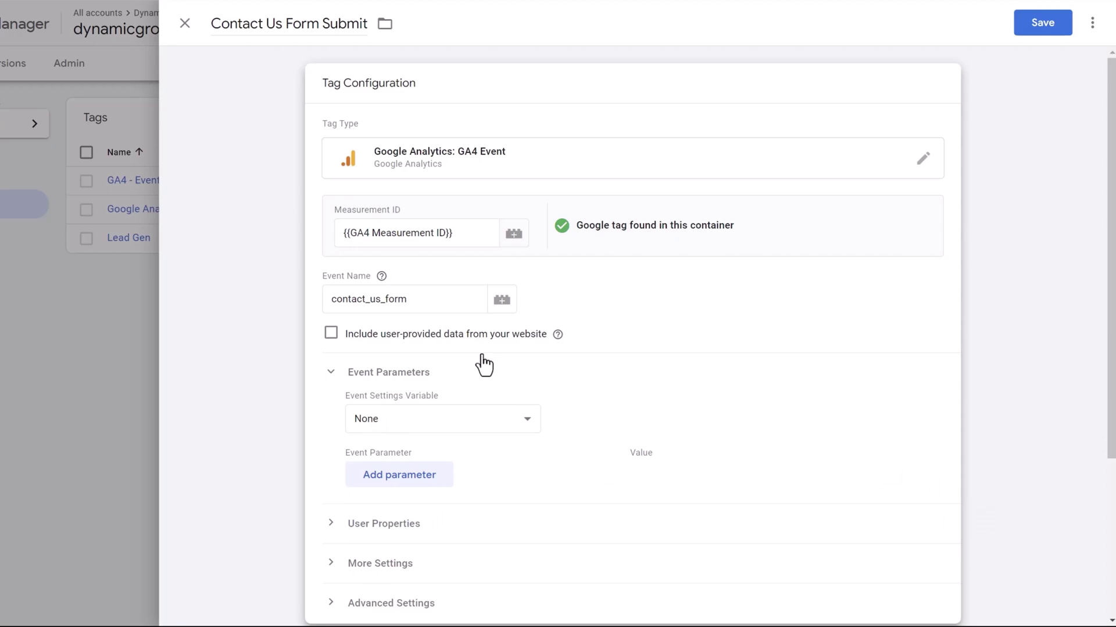
# - Start a new trigger for the tag and name it Contact Us Form Complete
pyautogui.click(386, 82)
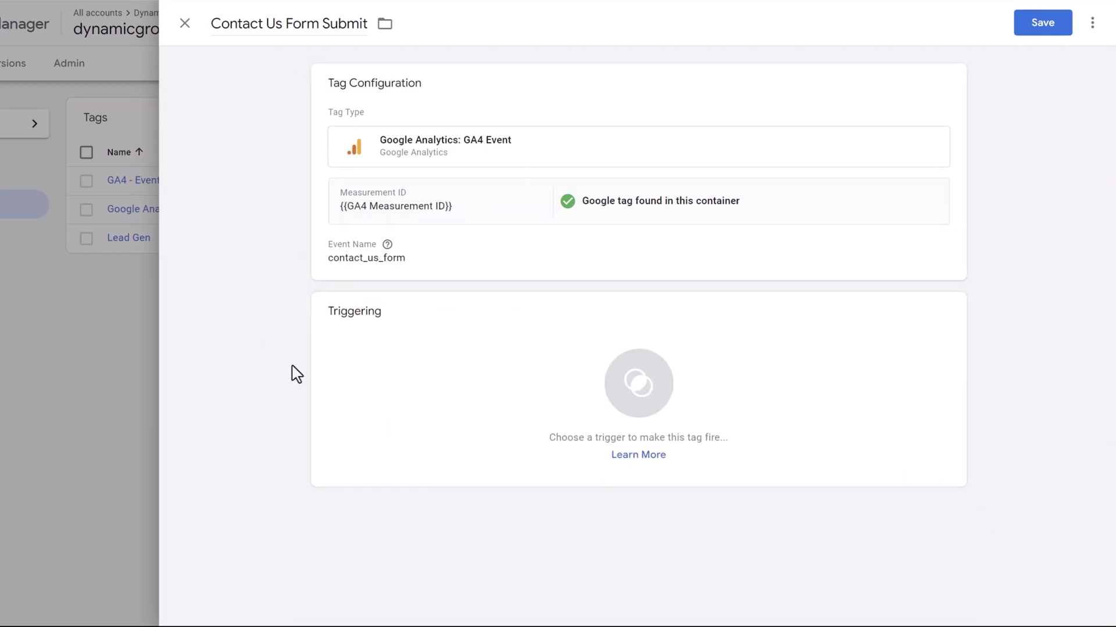
pyautogui.click(406, 404)
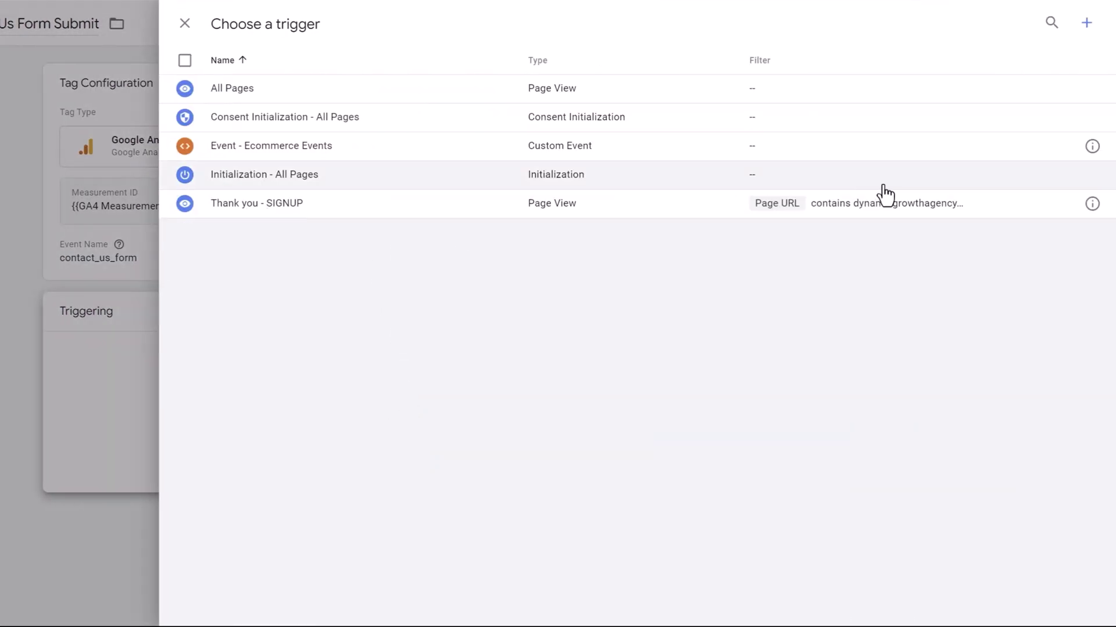
pyautogui.click(1085, 23)
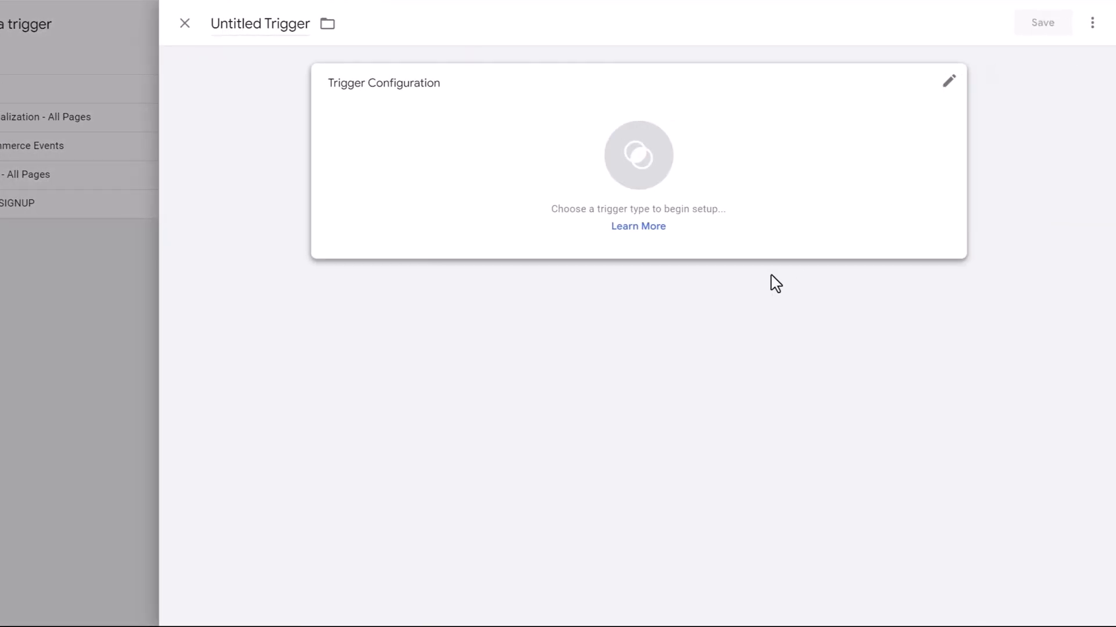
pyautogui.click(256, 26)
pyautogui.write('Form Complete')
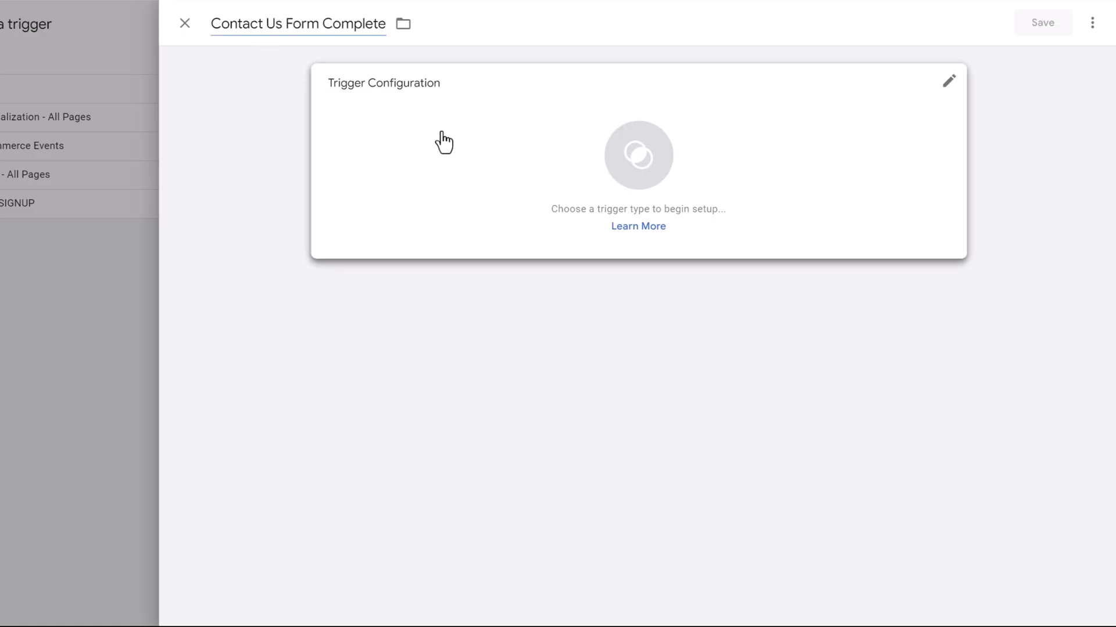
# - Set the trigger type to Form Submission and make it fire on Some Forms
pyautogui.click(442, 142)
pyautogui.scroll(-1, 802, 210)
pyautogui.scroll(-1, 803, 210)
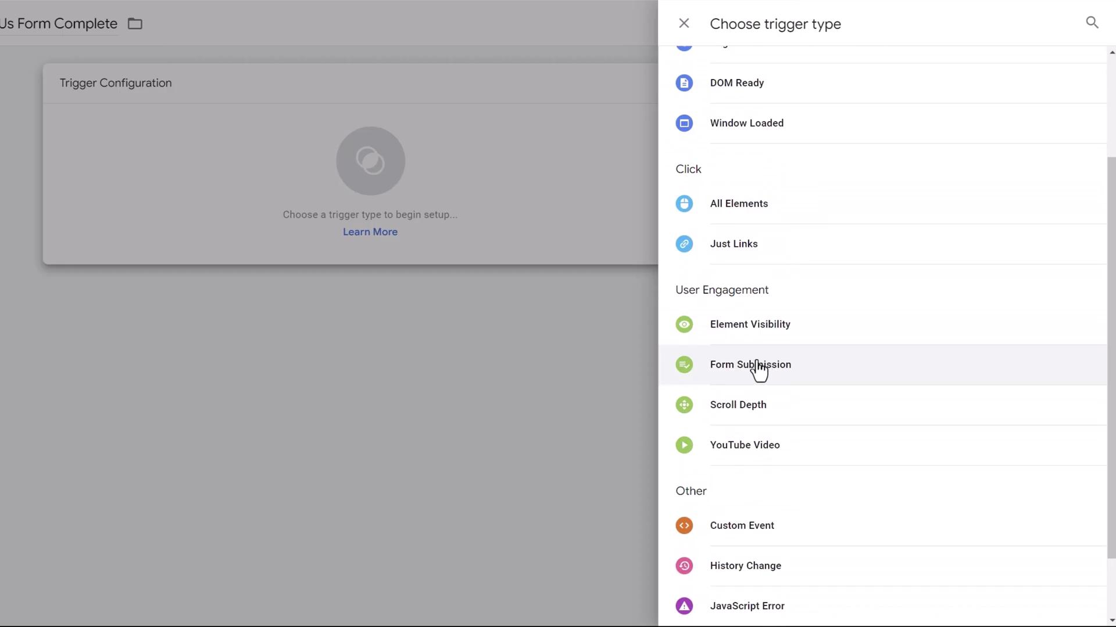
pyautogui.click(746, 388)
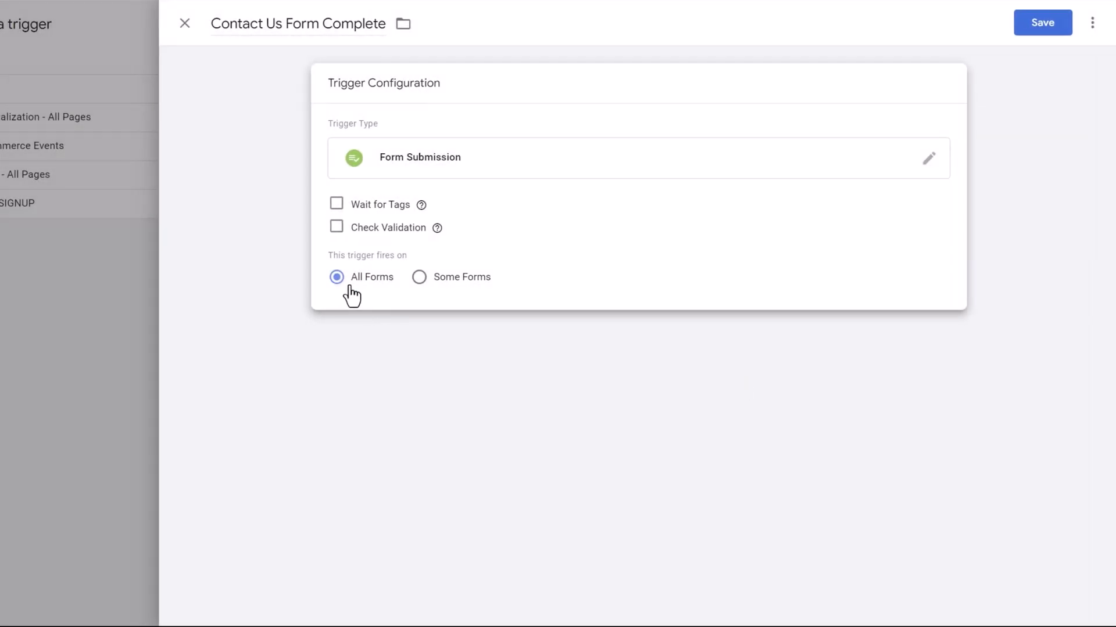
pyautogui.click(418, 277)
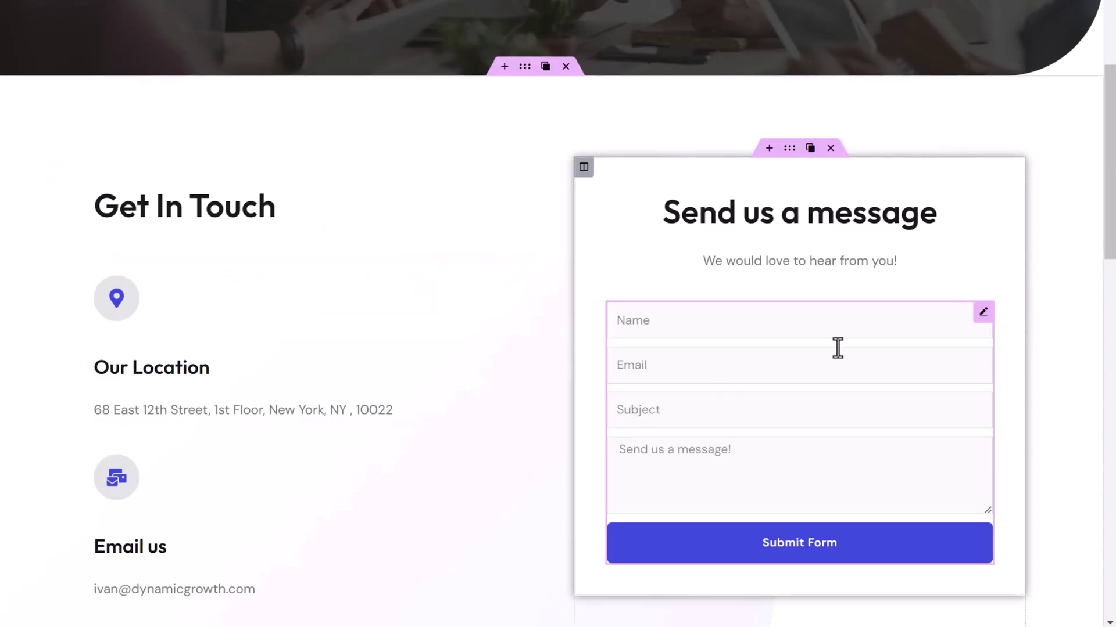
# - In the Elementor editor, open the Send us a message form's additional options to inspect its Form ID setting
pyautogui.click(982, 312)
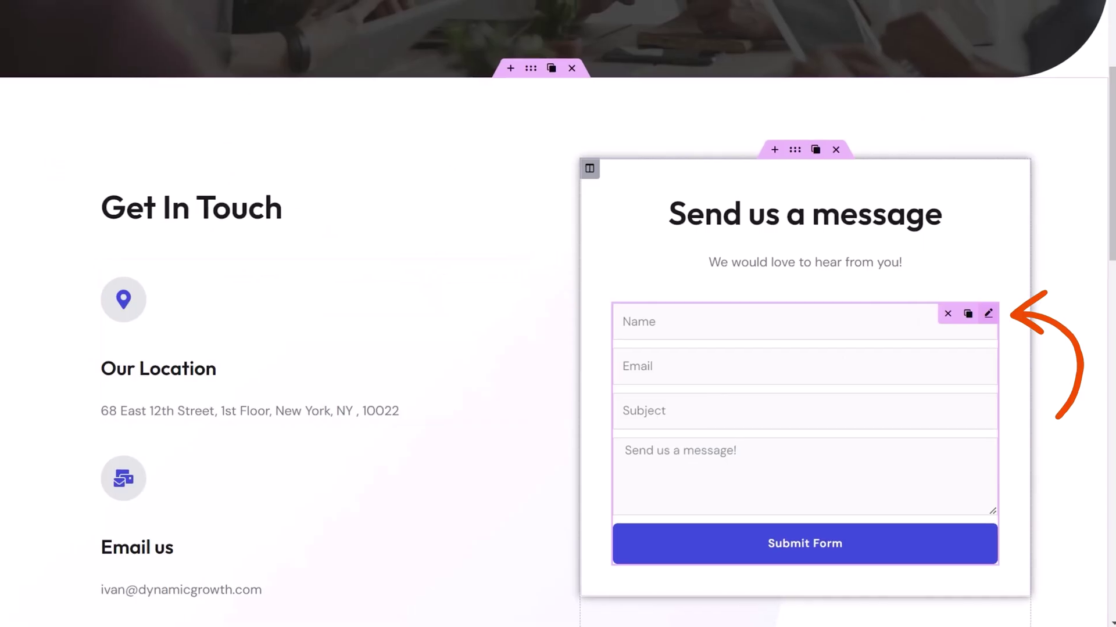
pyautogui.scroll(-3, 54, 230)
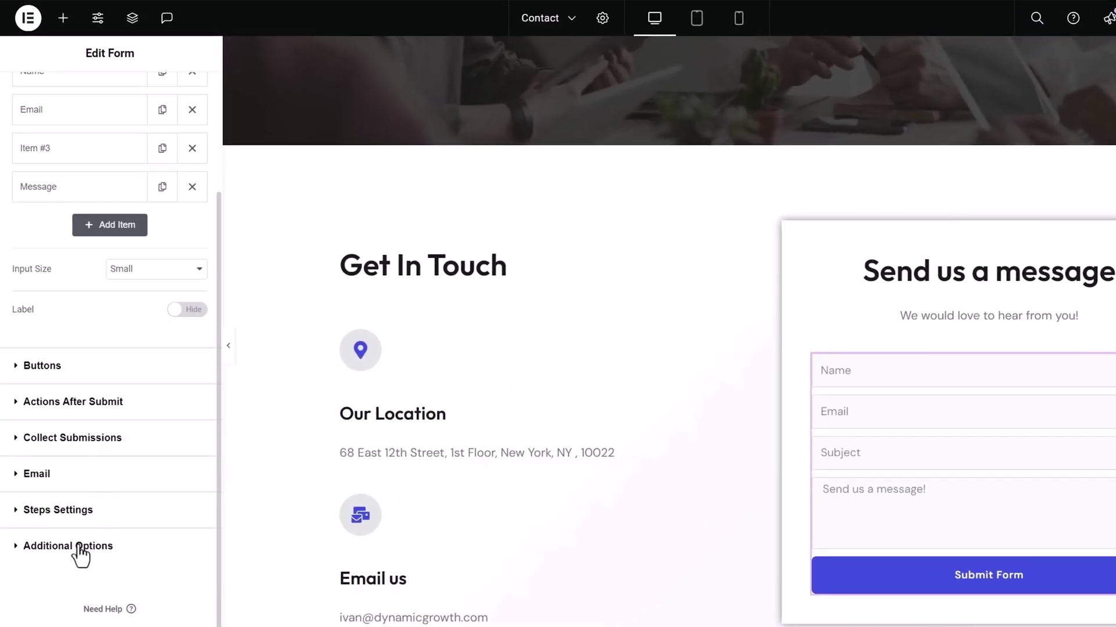
pyautogui.click(55, 552)
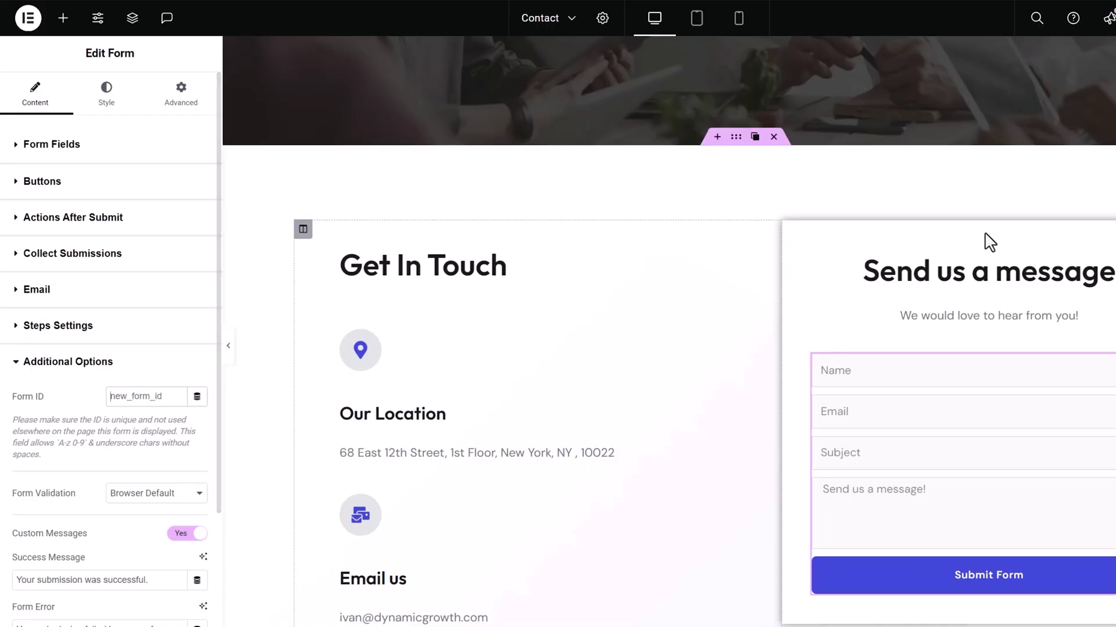
pyautogui.rightClick(766, 235)
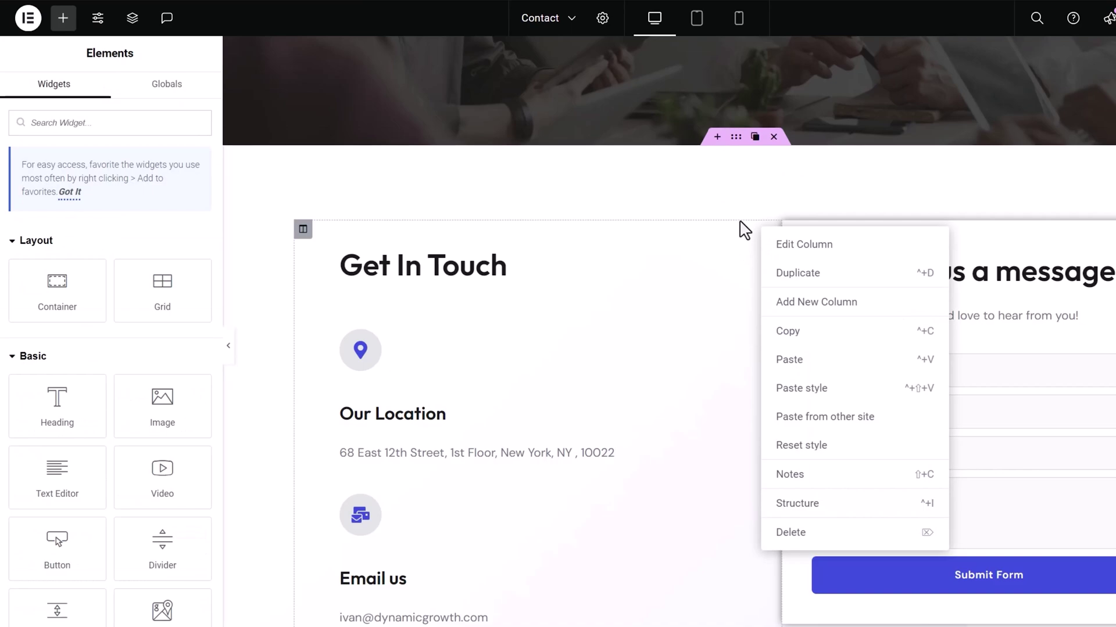
pyautogui.click(690, 241)
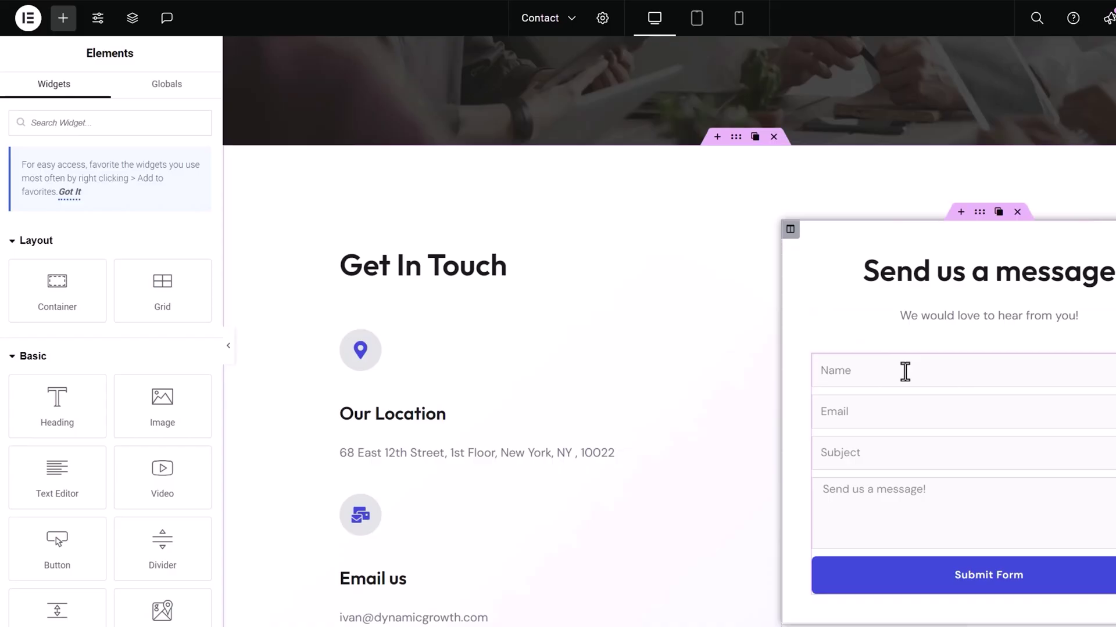
# - Set the Send us a message form's Form ID to contact_us_form and save the Contact page
pyautogui.click(1029, 347)
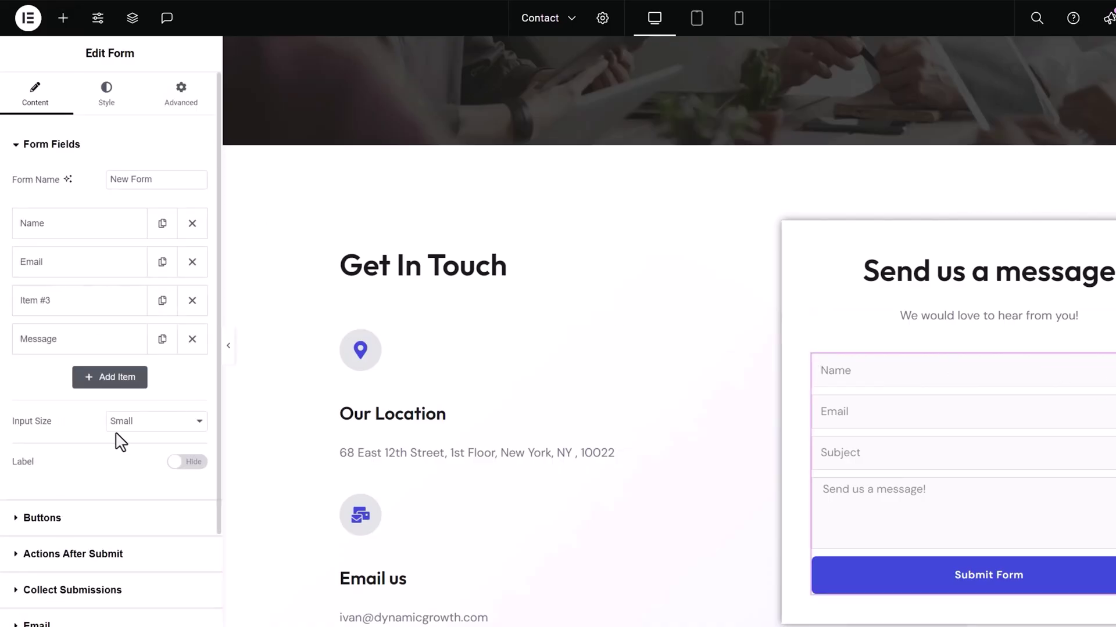
pyautogui.scroll(-3, 110, 459)
pyautogui.click(69, 551)
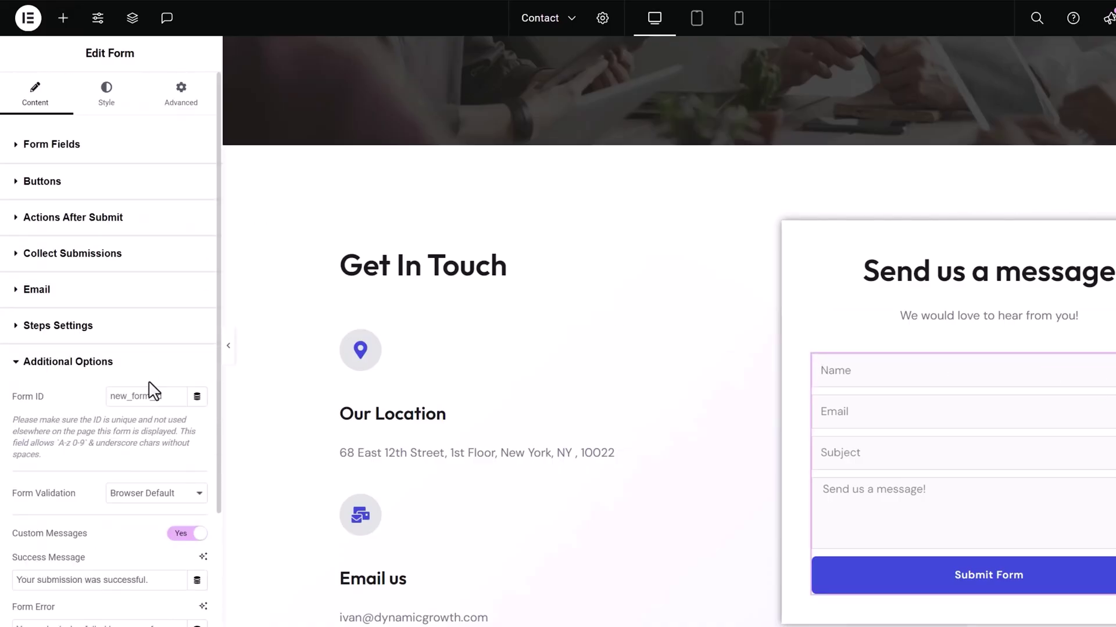
pyautogui.write('contact_us')
pyautogui.doubleClick(131, 402)
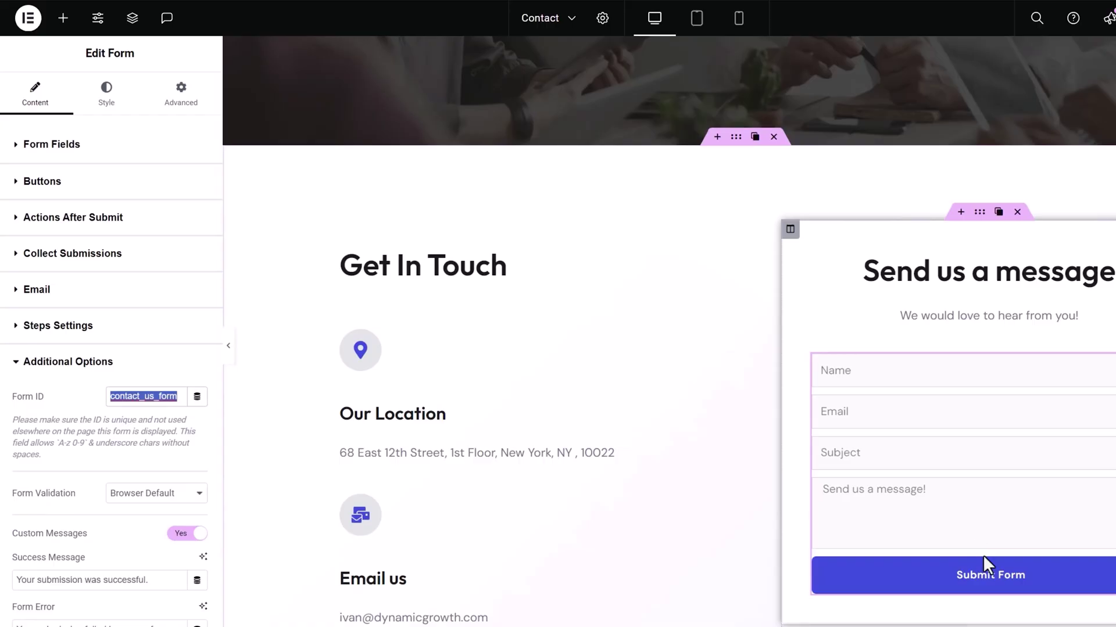
pyautogui.moveTo(47, 399); pyautogui.dragTo(11, 400)
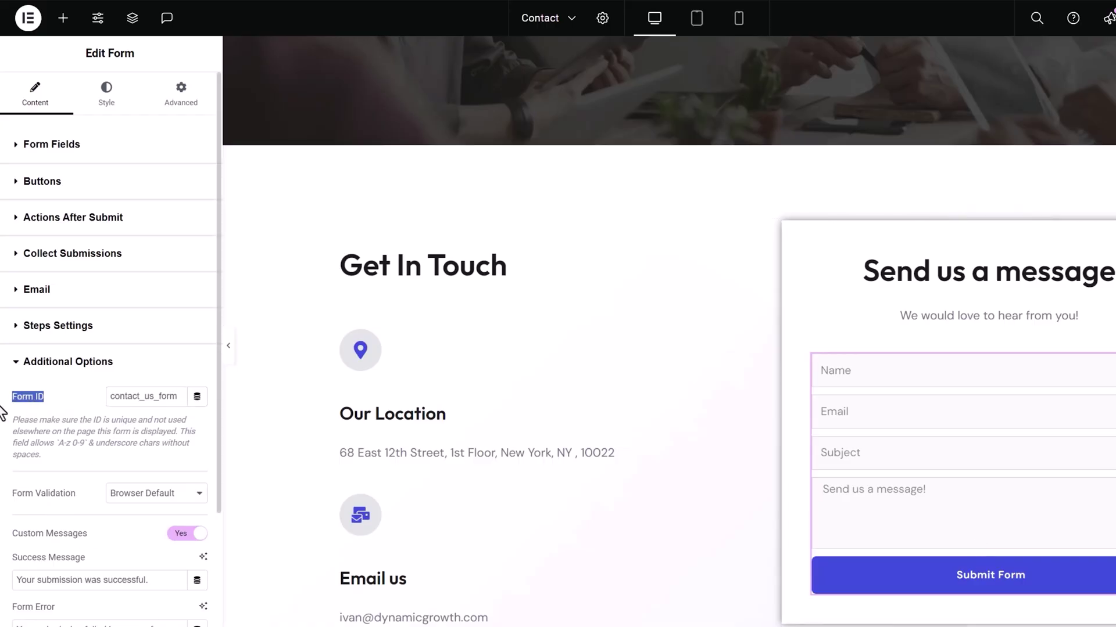
pyautogui.click(1052, 72)
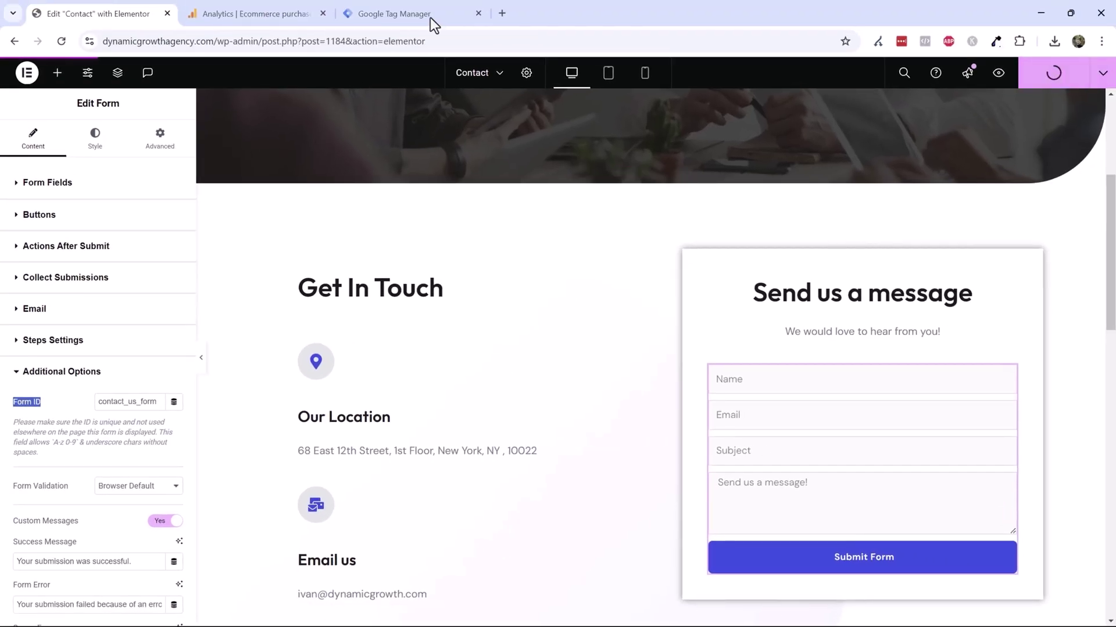
# - Back in Tag Manager, look for a form variable in the trigger's condition and open the choice of built-in variables
pyautogui.click(382, 8)
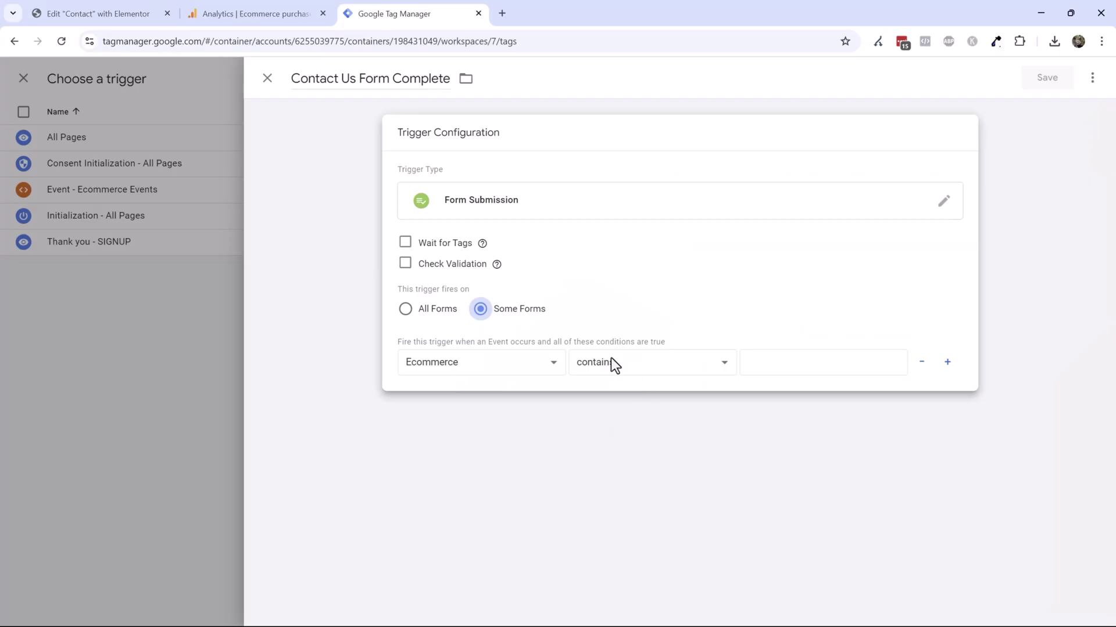
pyautogui.click(490, 366)
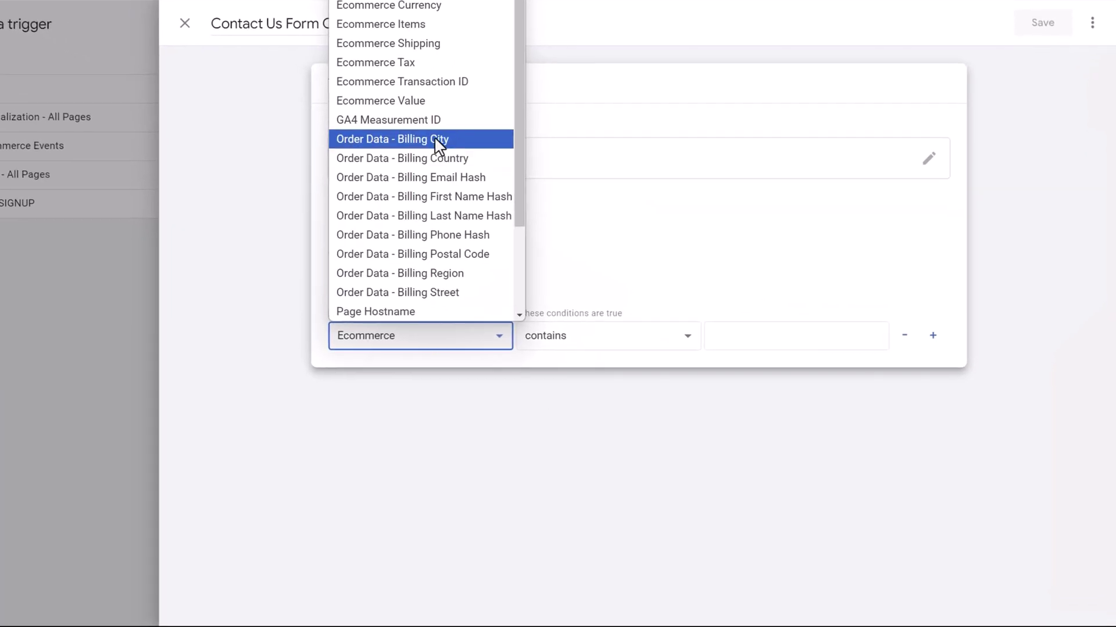
pyautogui.scroll(-3, 437, 148)
pyautogui.scroll(3, 395, 238)
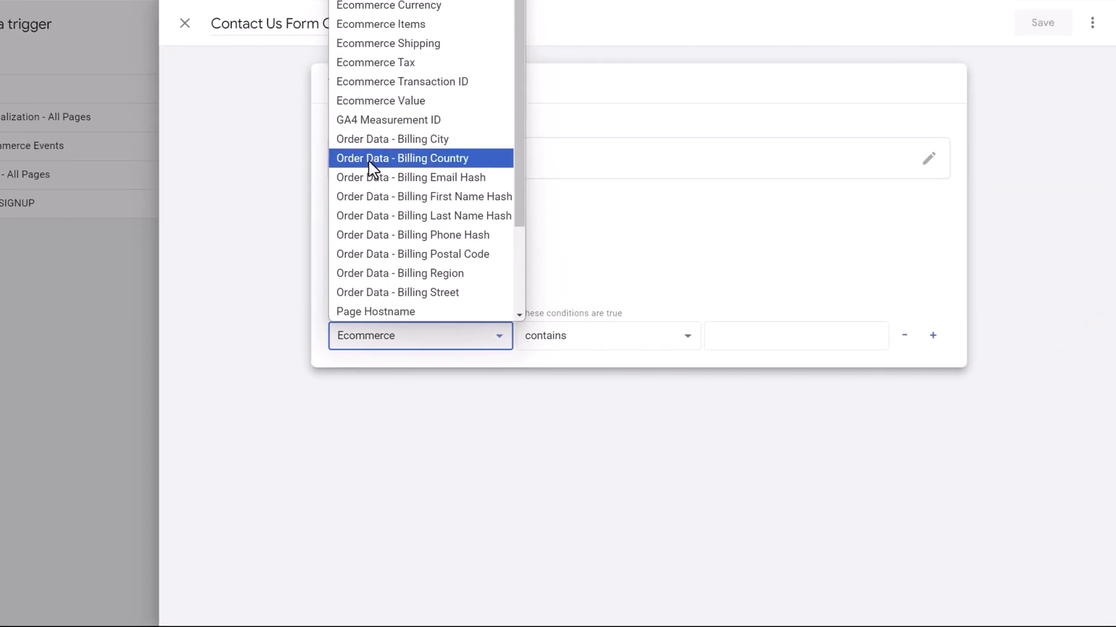
pyautogui.scroll(-2, 383, 262)
pyautogui.scroll(1, 397, 133)
pyautogui.scroll(1, 397, 133)
pyautogui.scroll(-2, 411, 116)
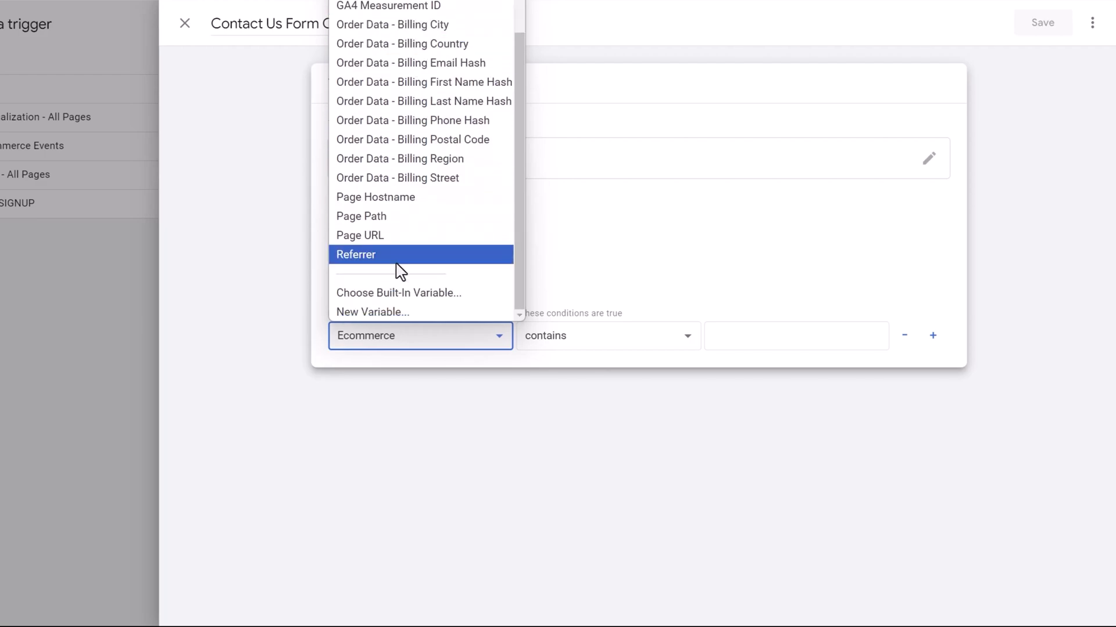
pyautogui.click(414, 293)
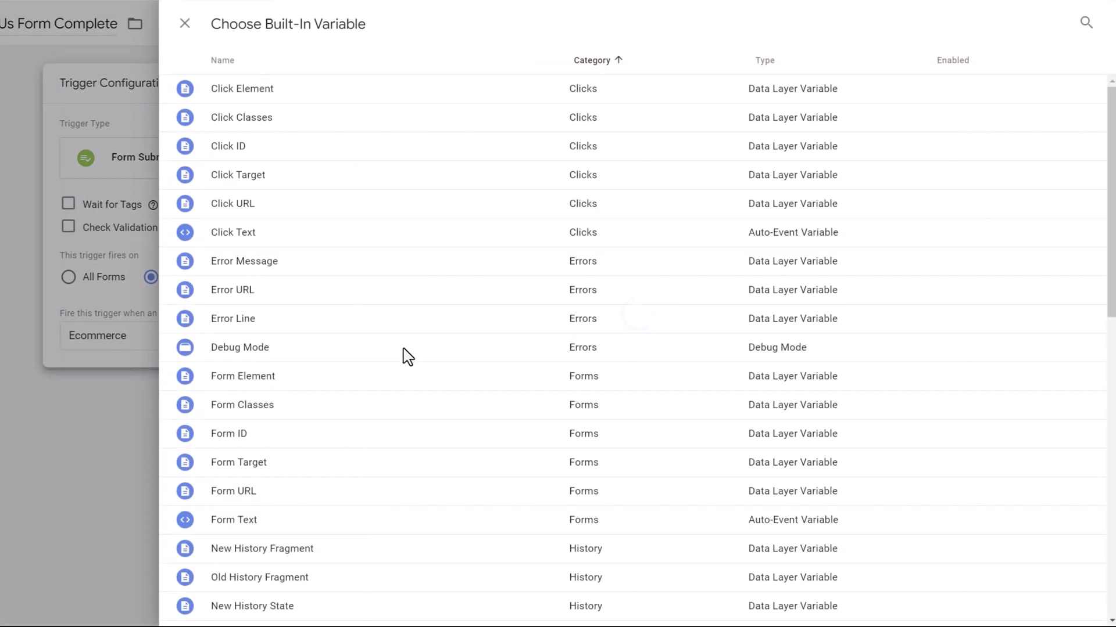
# - Discard the unfinished Contact Us Form Complete trigger and save the Contact Us Form Submit tag without a trigger
pyautogui.click(81, 200)
pyautogui.click(169, 358)
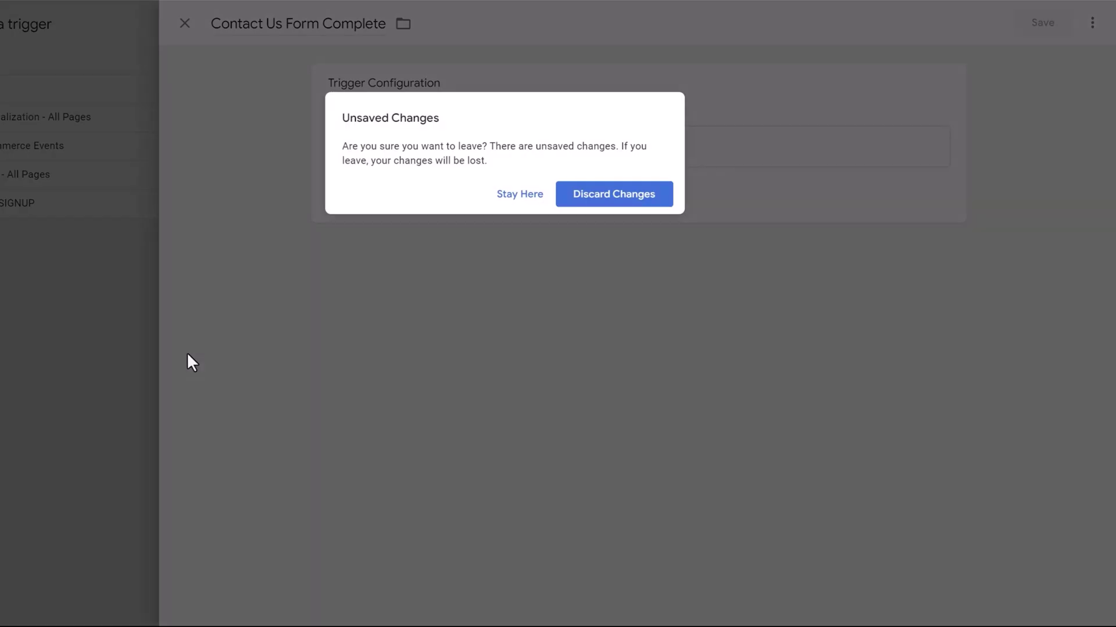
pyautogui.click(605, 198)
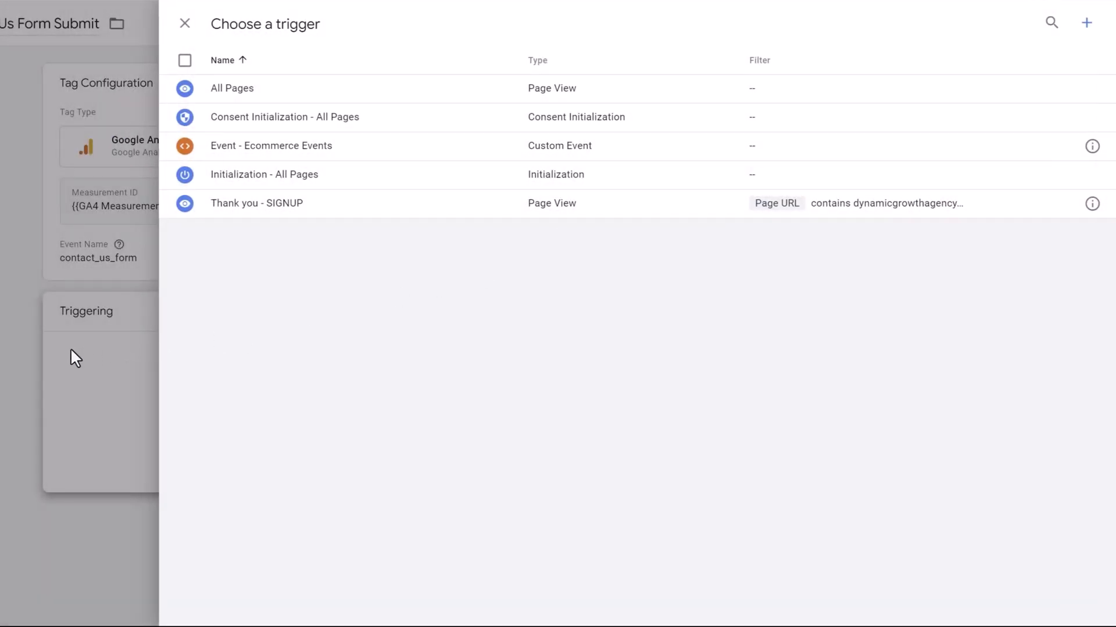
pyautogui.click(71, 349)
pyautogui.click(1041, 27)
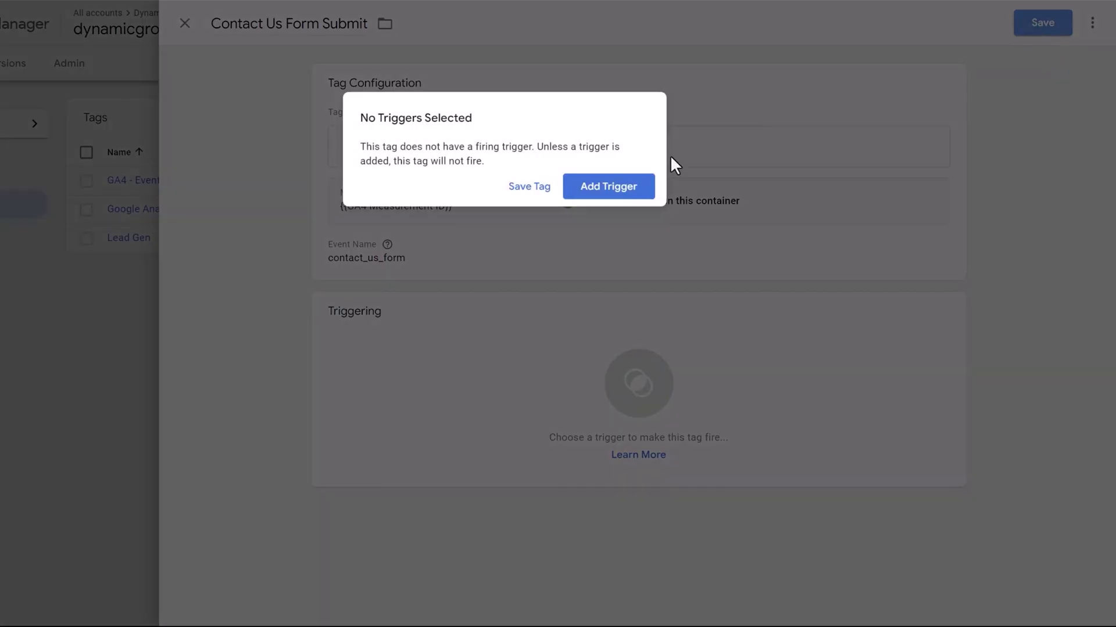
pyautogui.click(525, 187)
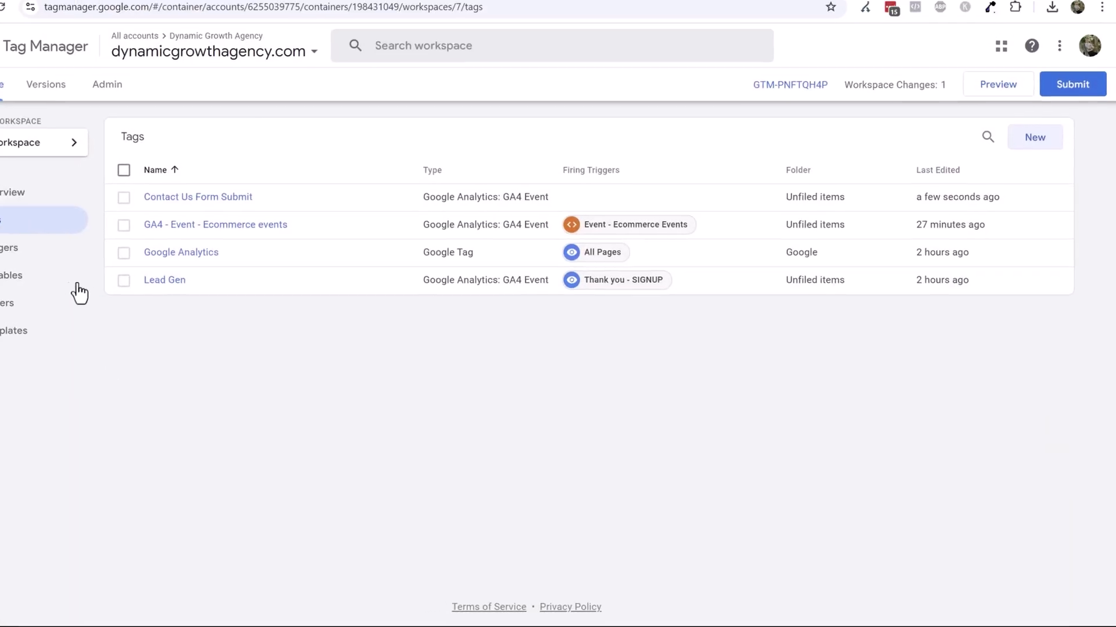
# - Enable the built-in variables Form Element, Form Classes, Form ID, Form Target, Form URL and Form Text
pyautogui.click(12, 280)
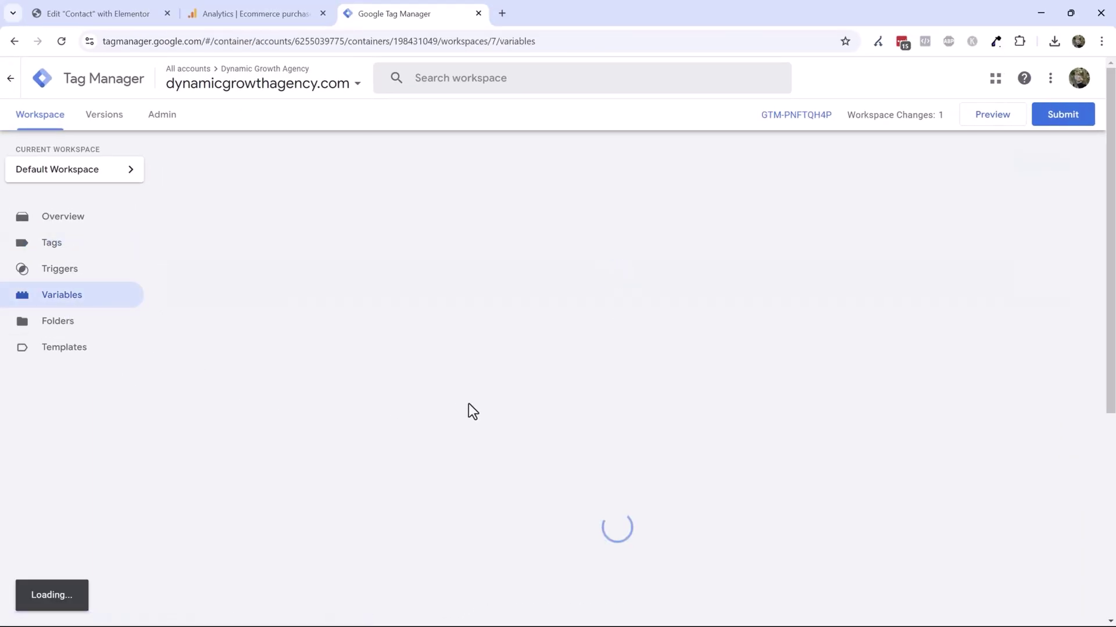
pyautogui.click(1017, 166)
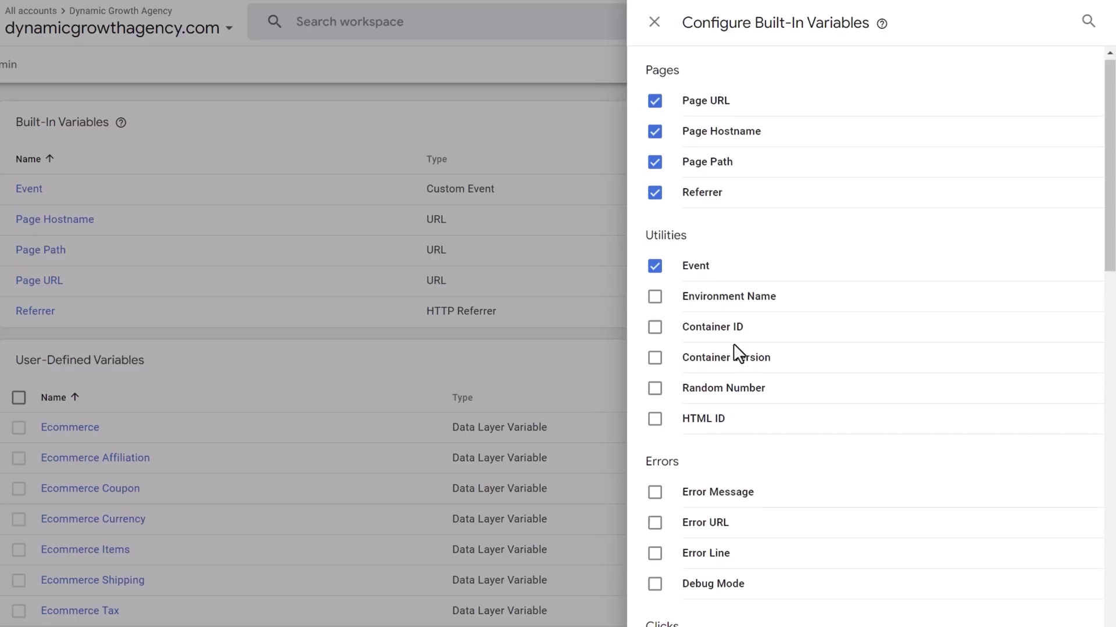
pyautogui.scroll(-8, 737, 356)
pyautogui.scroll(-3, 757, 382)
pyautogui.click(654, 274)
pyautogui.click(655, 306)
pyautogui.click(655, 336)
pyautogui.click(658, 378)
pyautogui.click(655, 398)
pyautogui.click(655, 428)
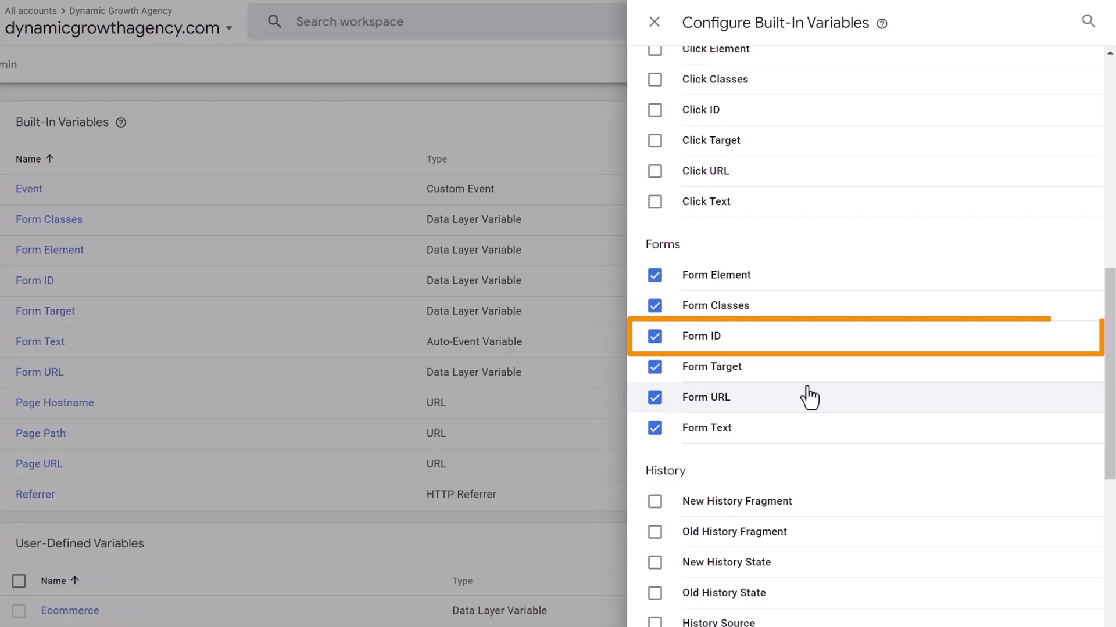
pyautogui.scroll(-4, 786, 423)
pyautogui.scroll(6, 787, 427)
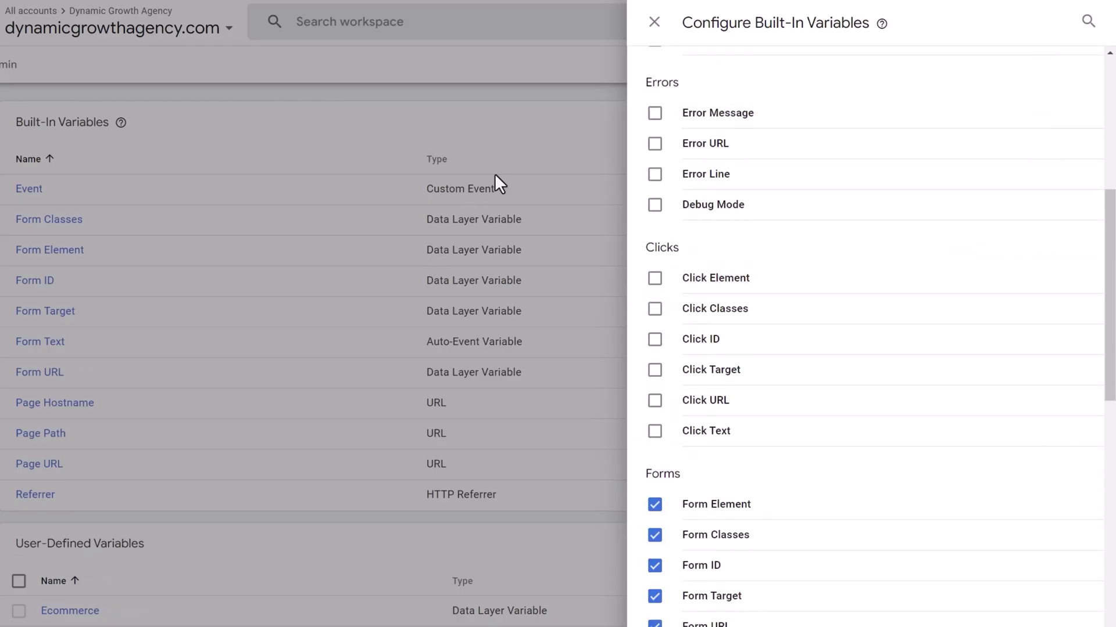
pyautogui.click(549, 80)
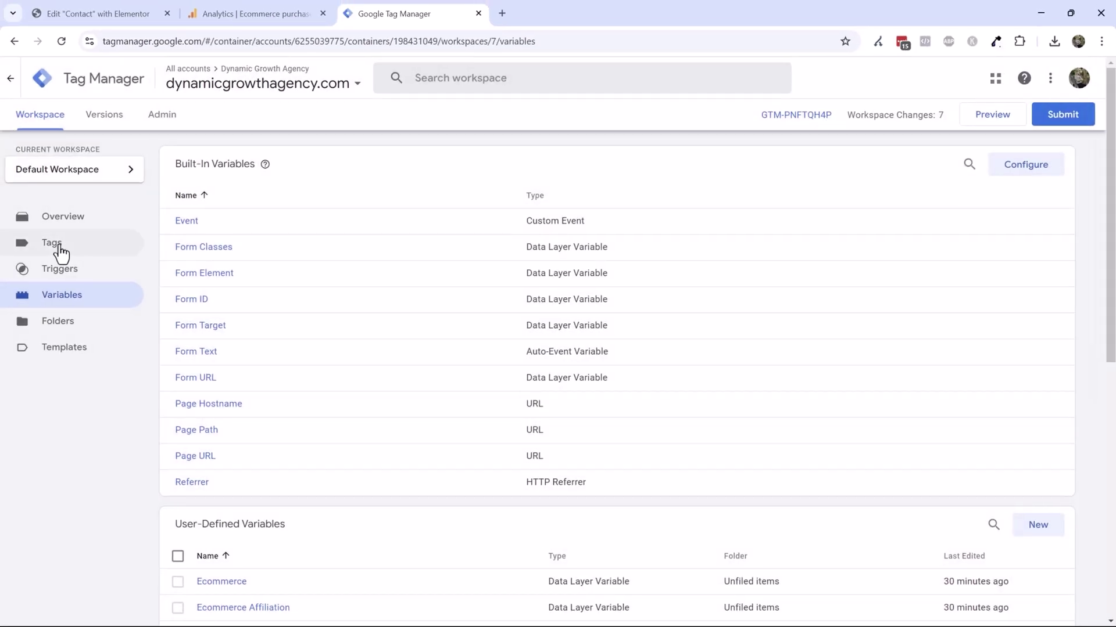
# - Reopen the Contact Us Form Submit tag and create a new Form Submission trigger for it that fires on Some Forms
pyautogui.click(78, 247)
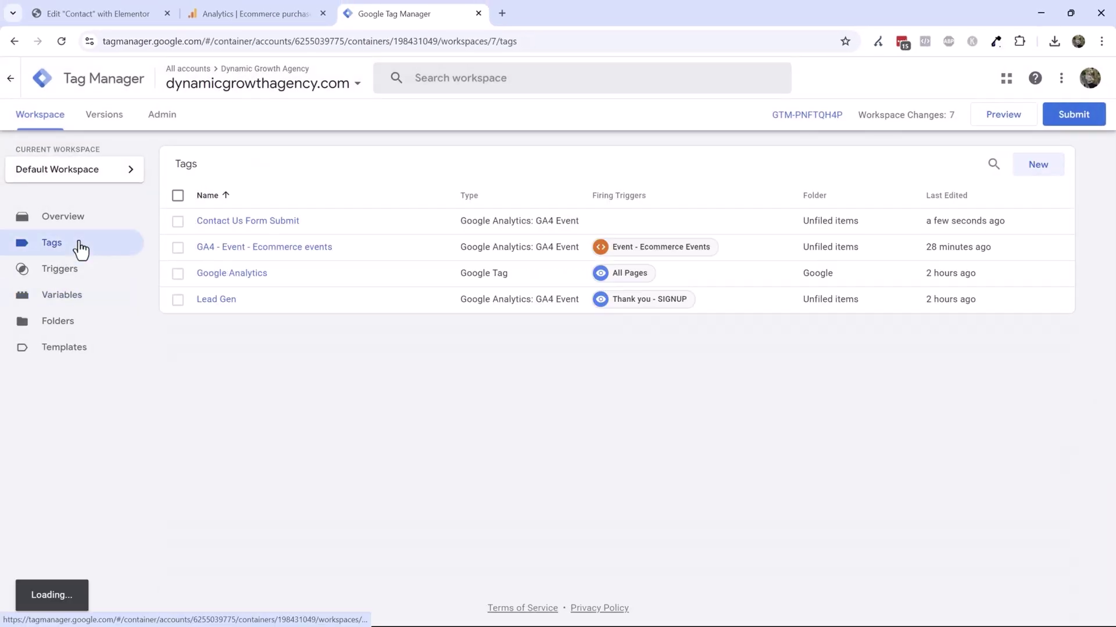
pyautogui.click(218, 222)
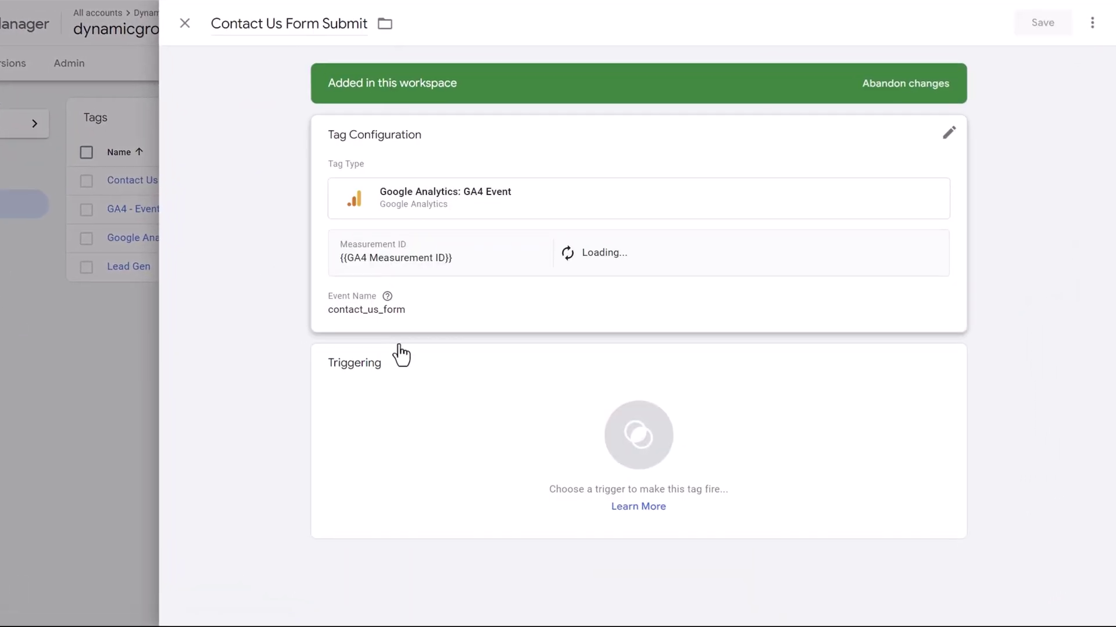
pyautogui.click(441, 428)
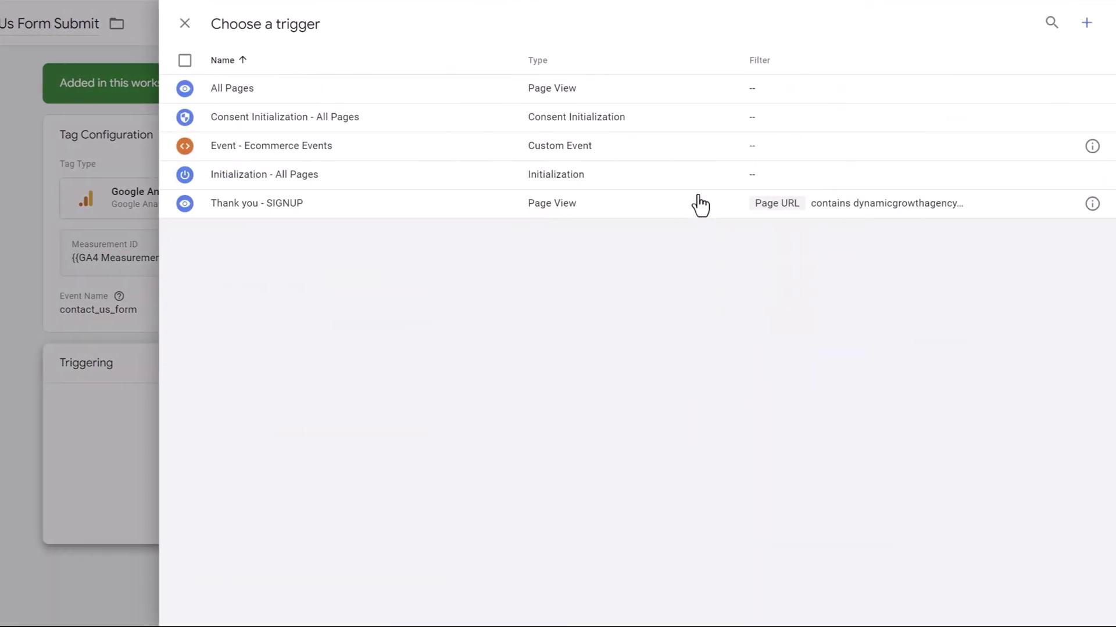
pyautogui.click(1092, 30)
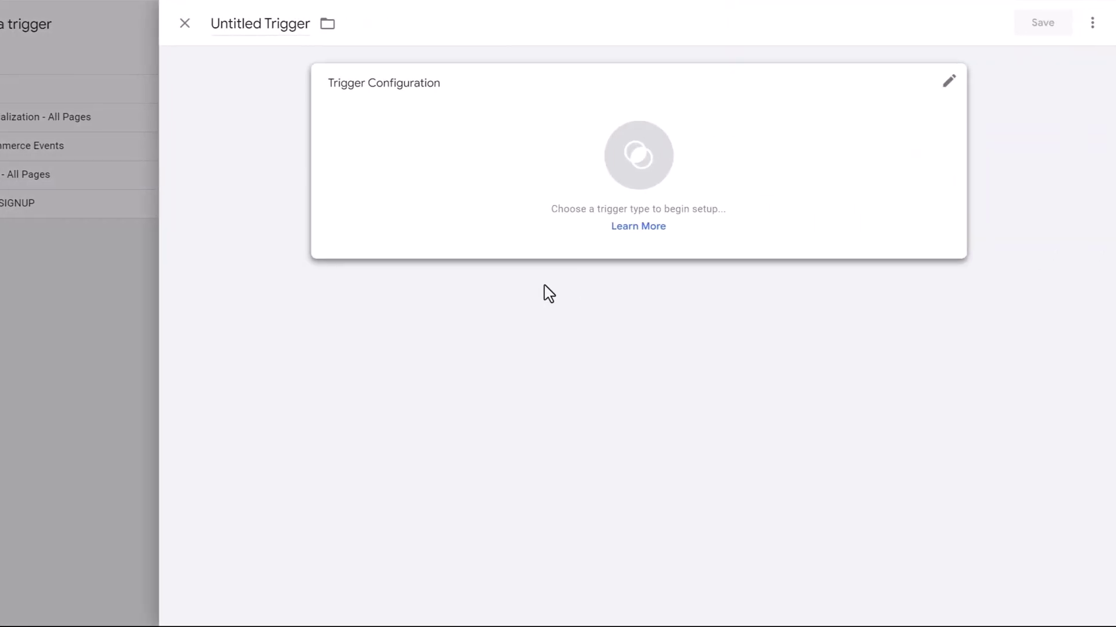
pyautogui.click(426, 177)
pyautogui.scroll(-3, 834, 343)
pyautogui.click(774, 366)
pyautogui.click(445, 278)
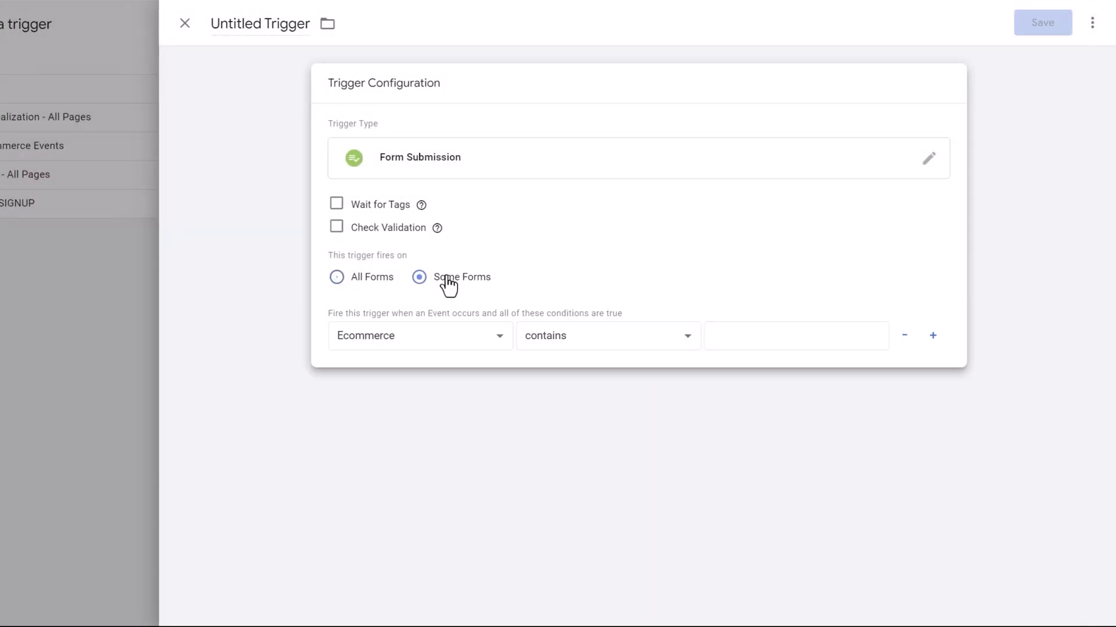
# - Set the trigger's firing condition to Form ID contains contact_us_form
pyautogui.click(389, 340)
pyautogui.scroll(-2, 399, 299)
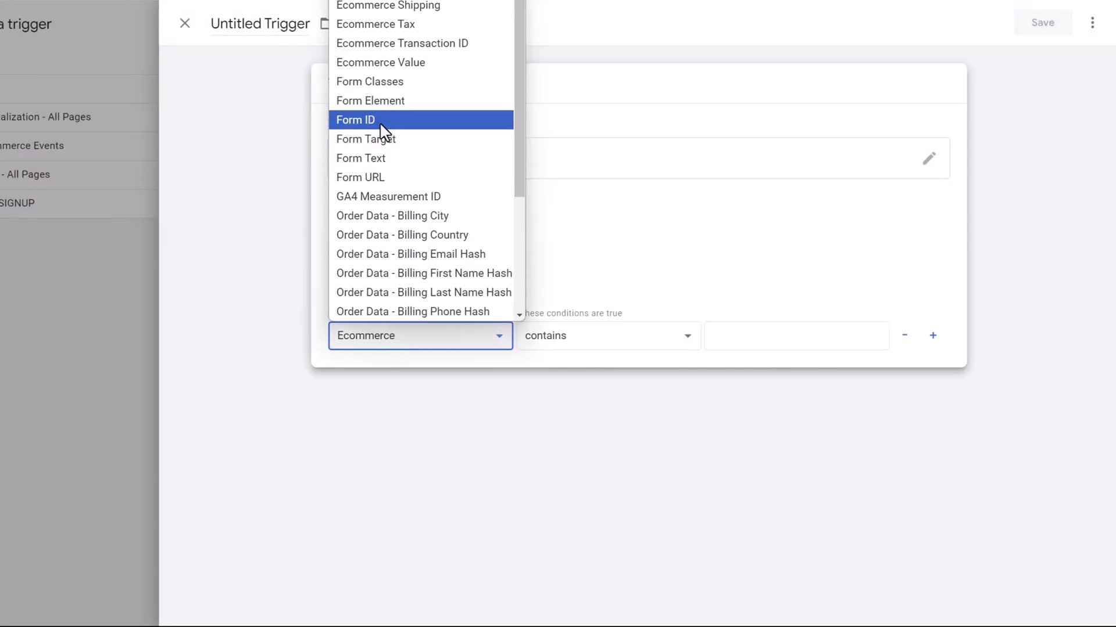
pyautogui.click(381, 120)
pyautogui.click(765, 331)
pyautogui.write('contact_us_form')
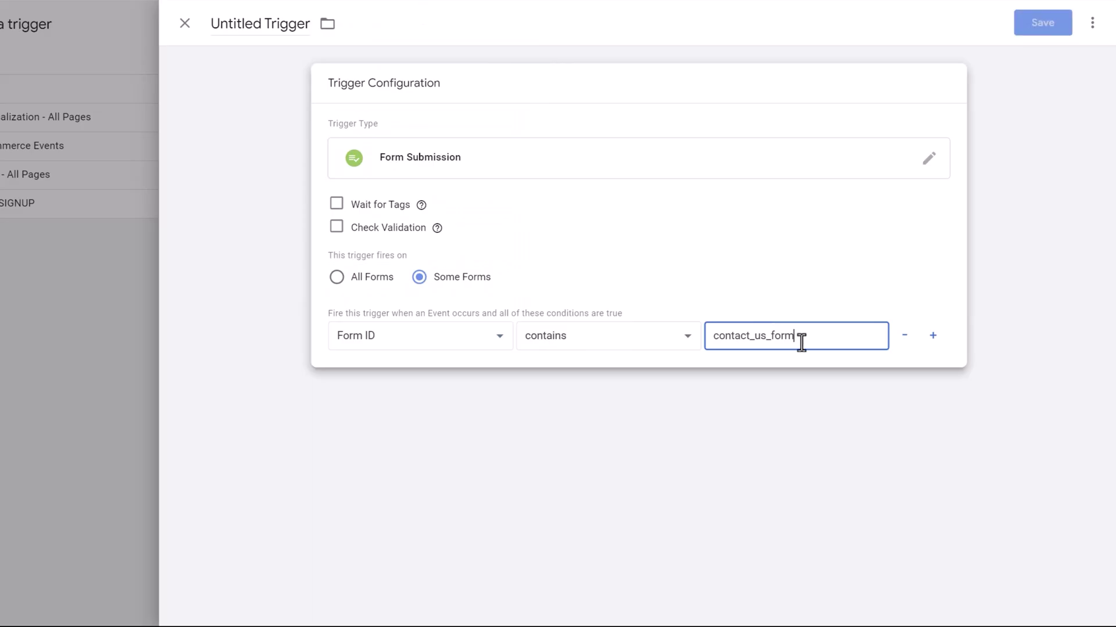
# - Name the new trigger Contact Us Form Submit, save it, and save the tag with this trigger attached
pyautogui.click(261, 23)
pyautogui.write('Contact Us Form Su')
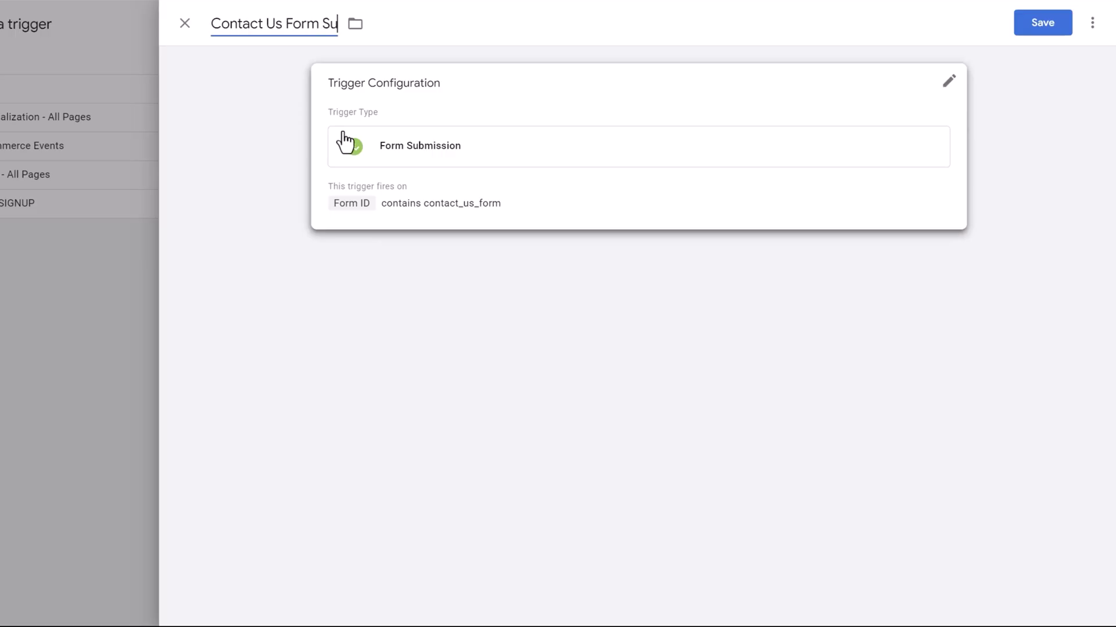
pyautogui.click(1055, 26)
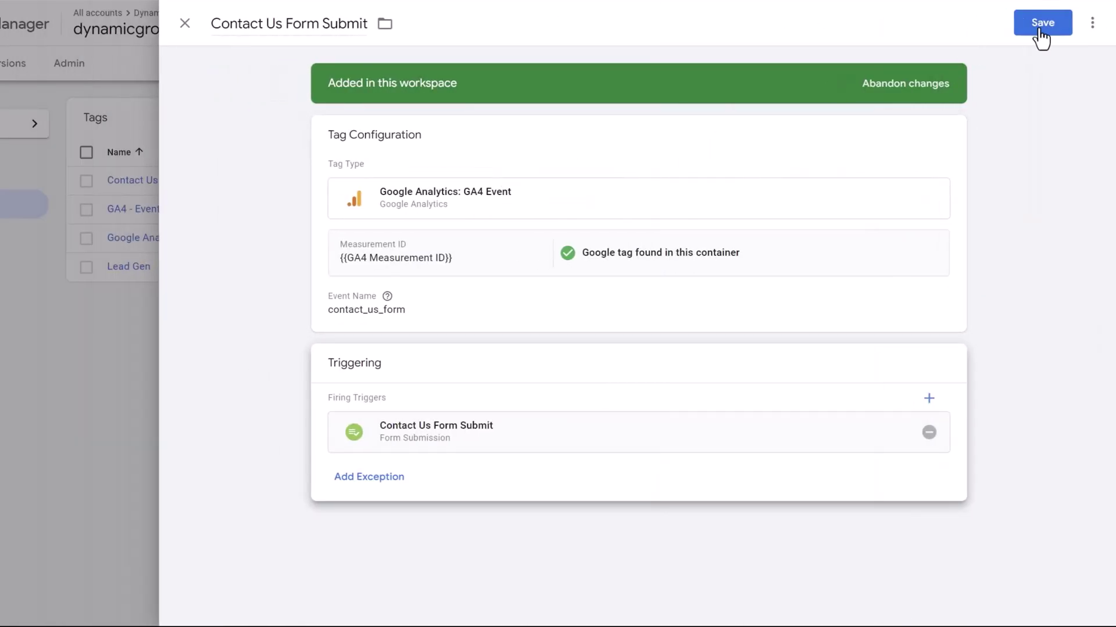
pyautogui.click(1037, 26)
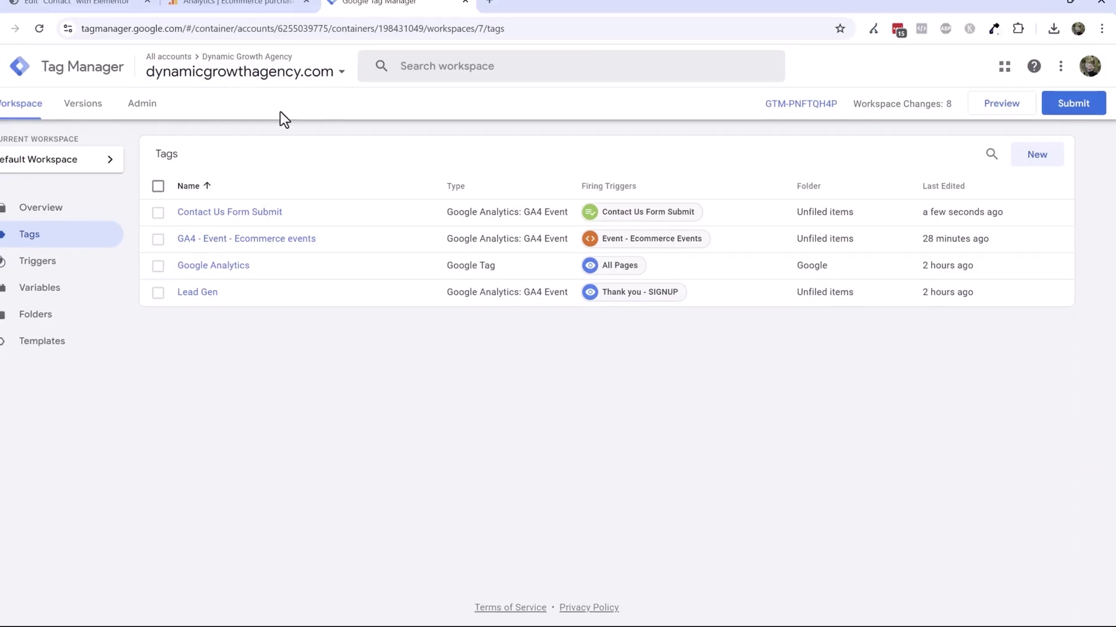
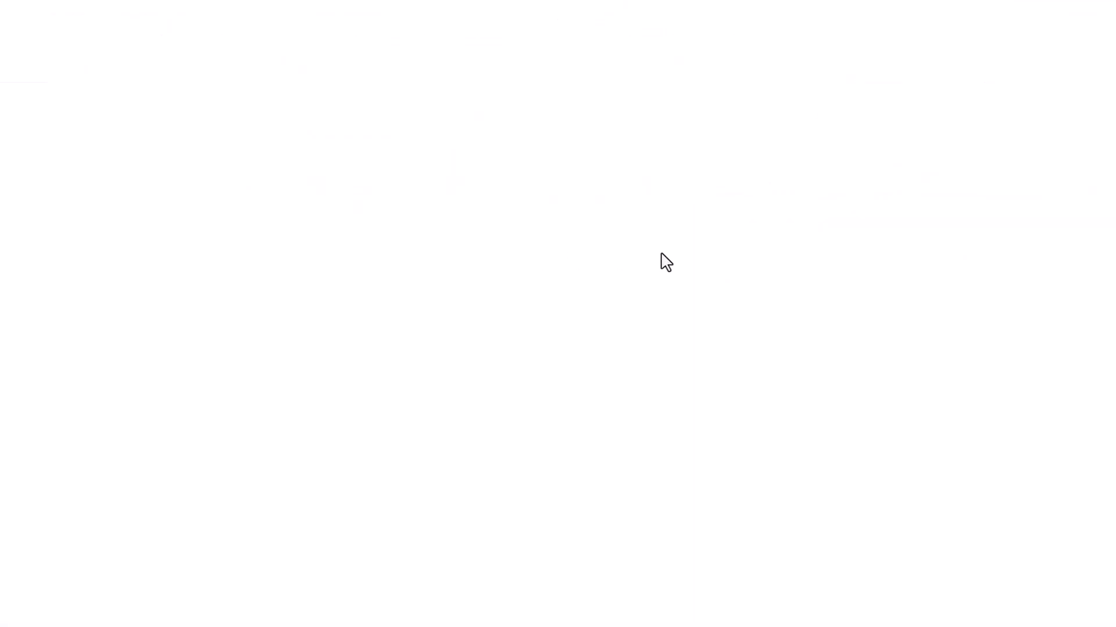
# - Complete the Contact page's test form in preview mode with the message hi and submit it
pyautogui.scroll(-6, 662, 256)
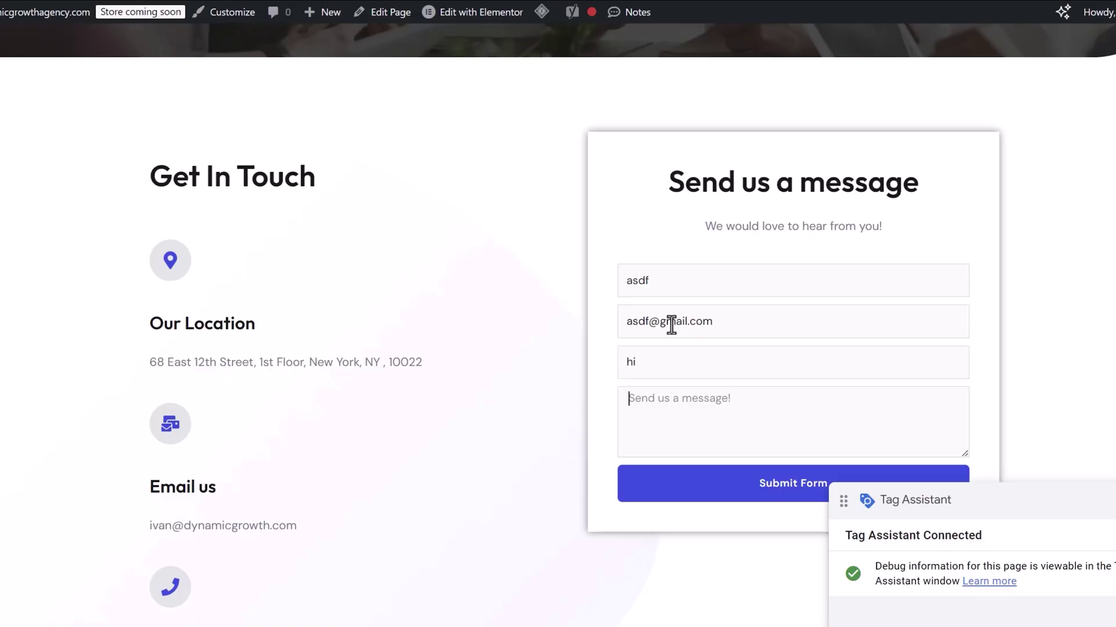
pyautogui.write('hi')
pyautogui.scroll(-1, 671, 325)
pyautogui.click(736, 401)
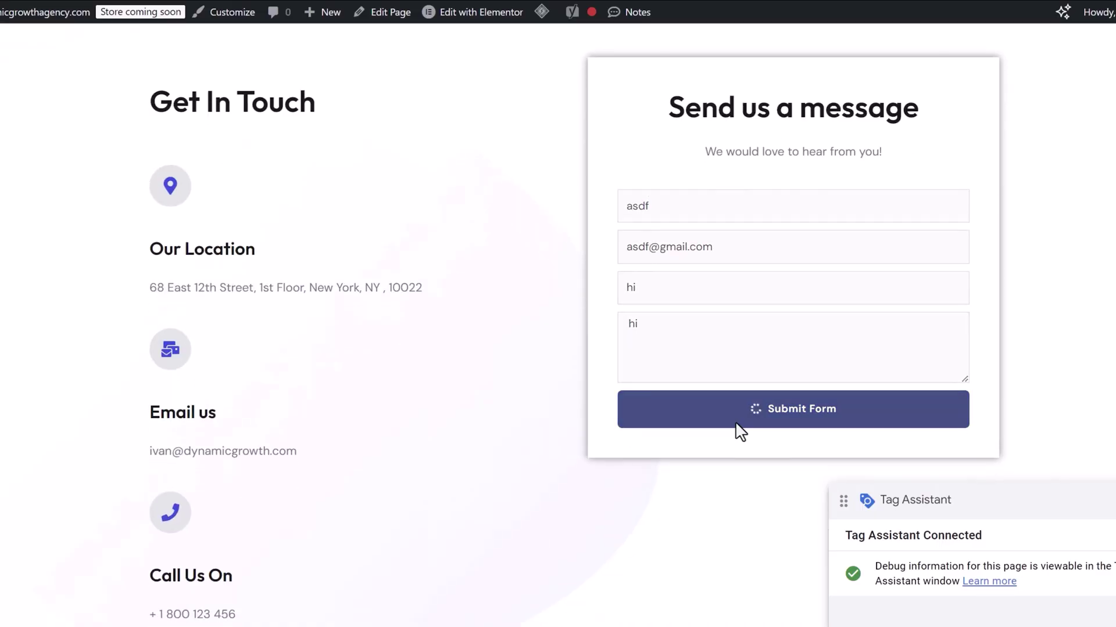
pyautogui.moveTo(645, 436); pyautogui.dragTo(804, 438)
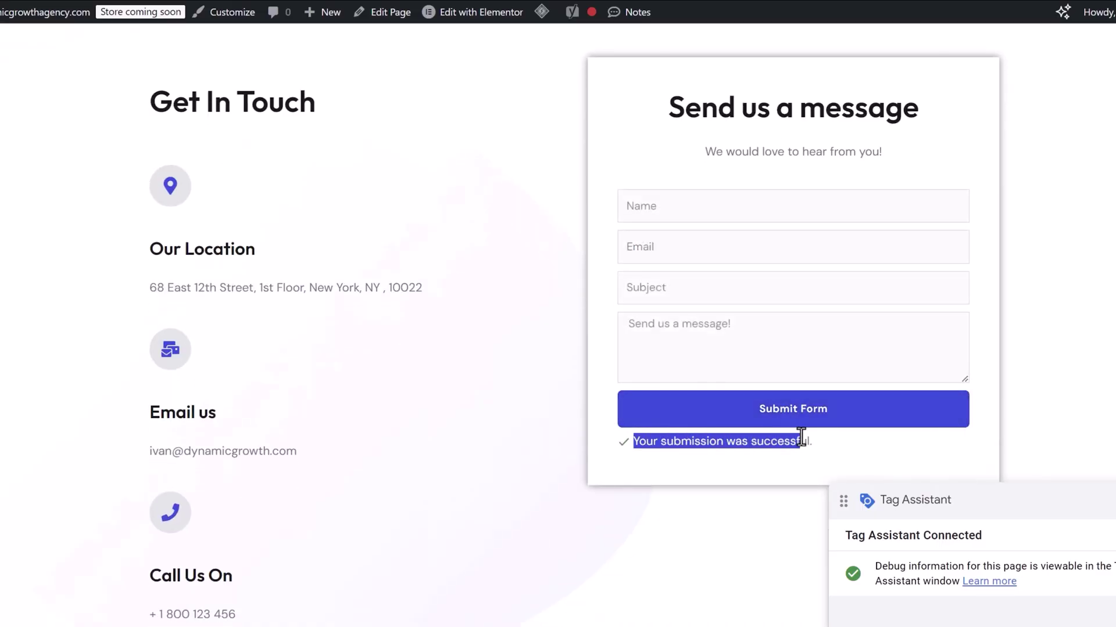
pyautogui.click(683, 472)
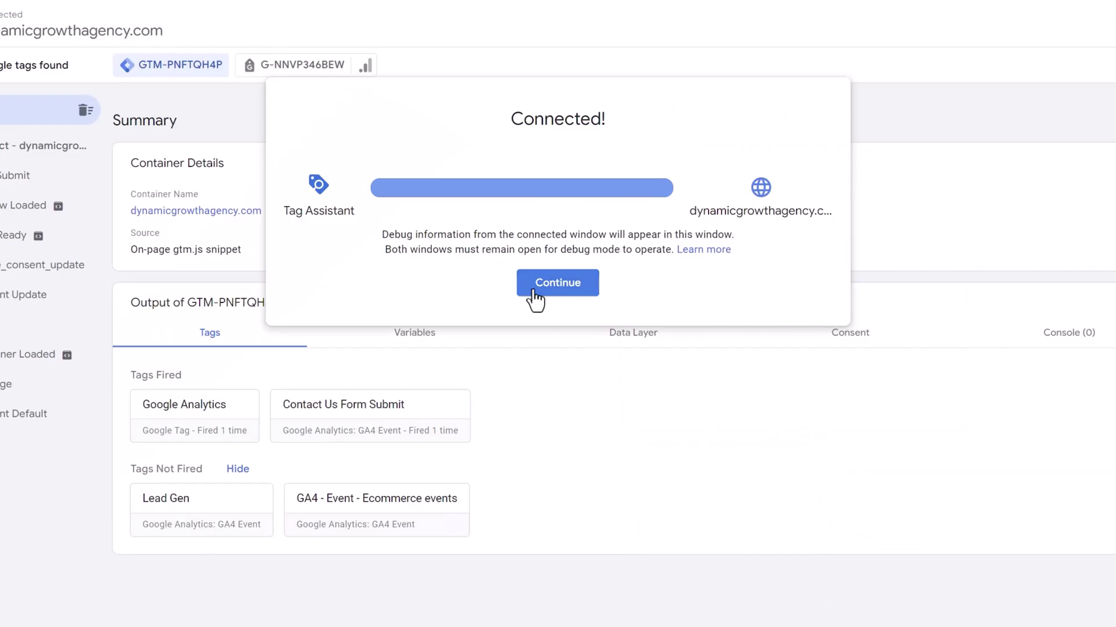
# - Continue into the connected Tag Assistant session and check which tags fired on the Form Submit event
pyautogui.click(529, 295)
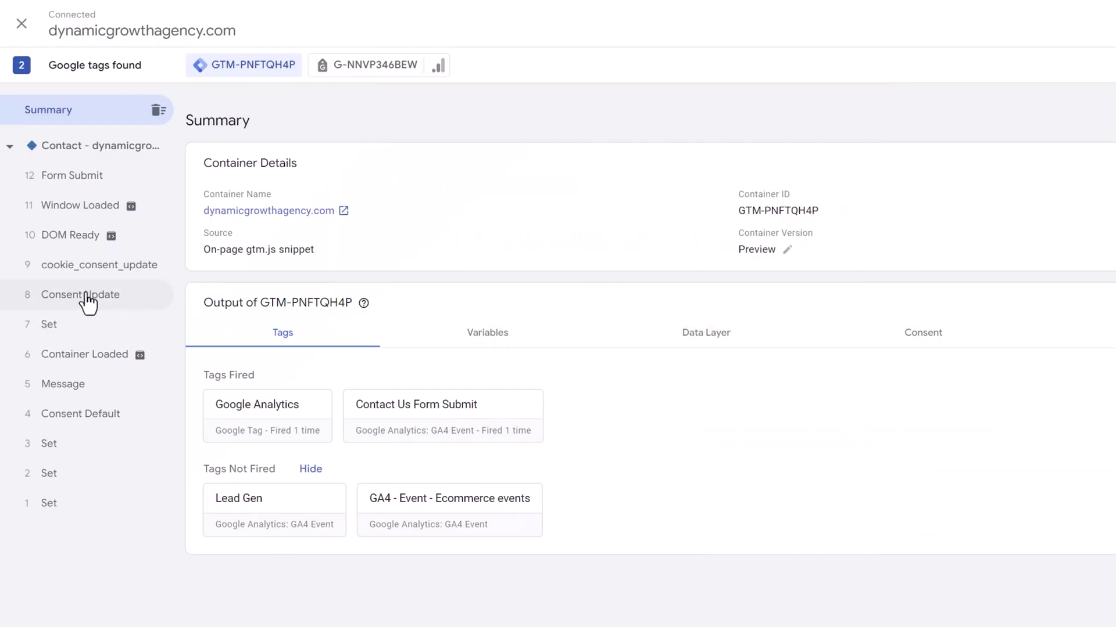
pyautogui.click(89, 385)
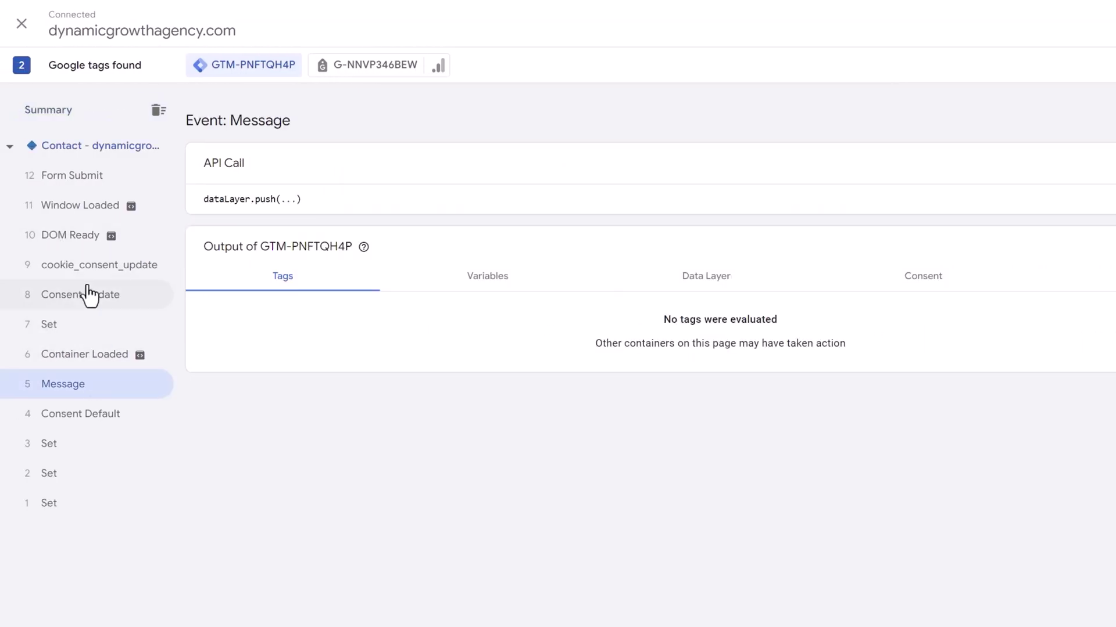
pyautogui.click(81, 176)
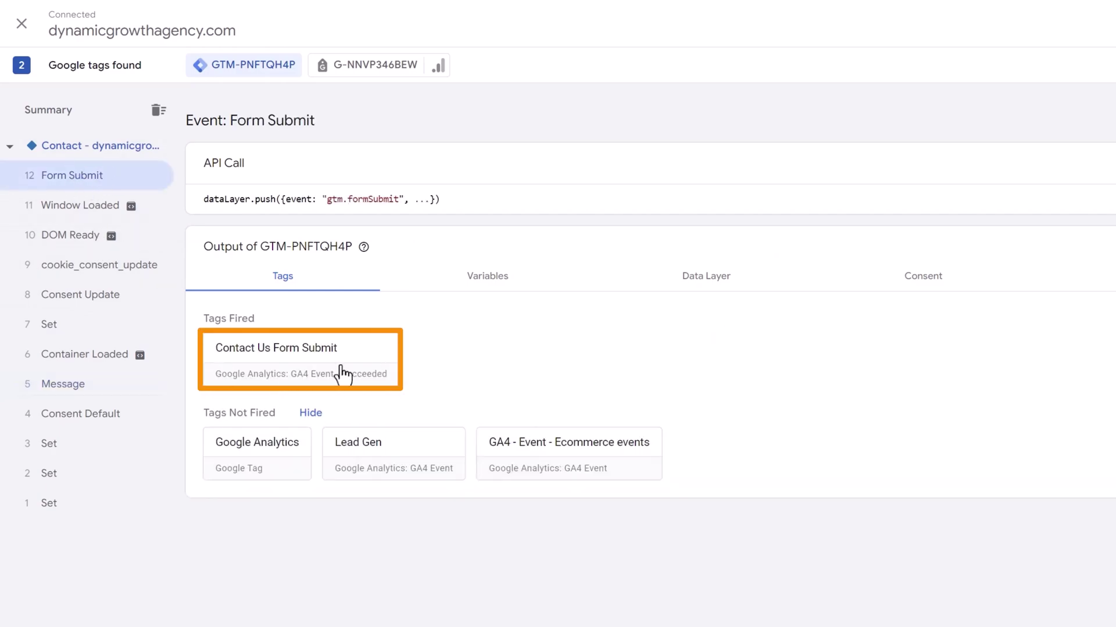
# - Examine the Form Submit event's variables, in particular the Form ID value
pyautogui.click(489, 286)
pyautogui.scroll(-10, 287, 487)
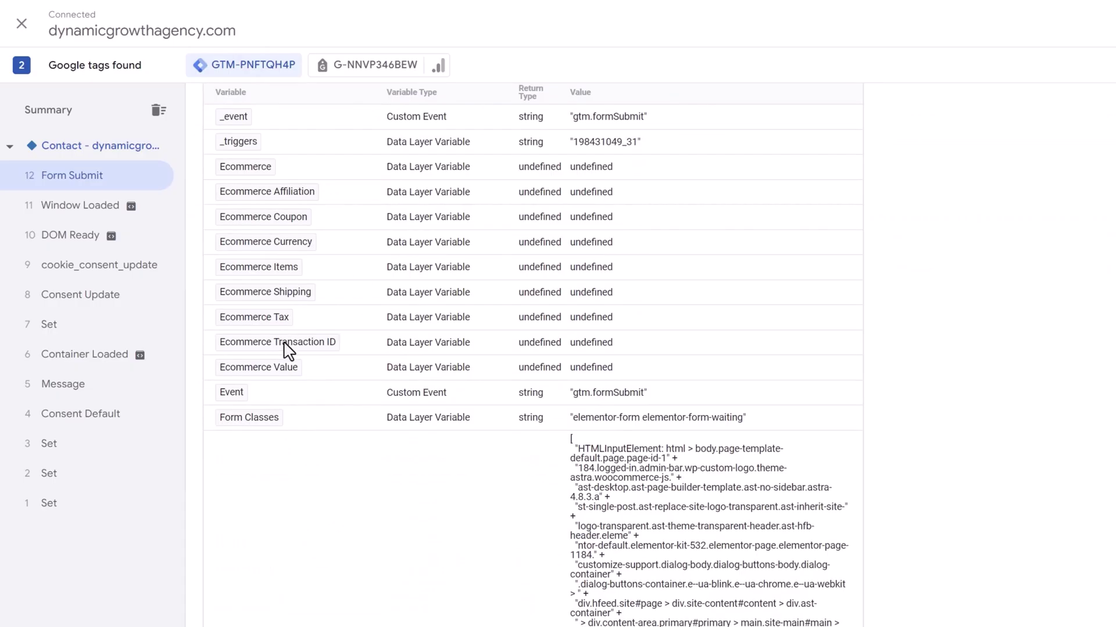
pyautogui.scroll(-10, 446, 346)
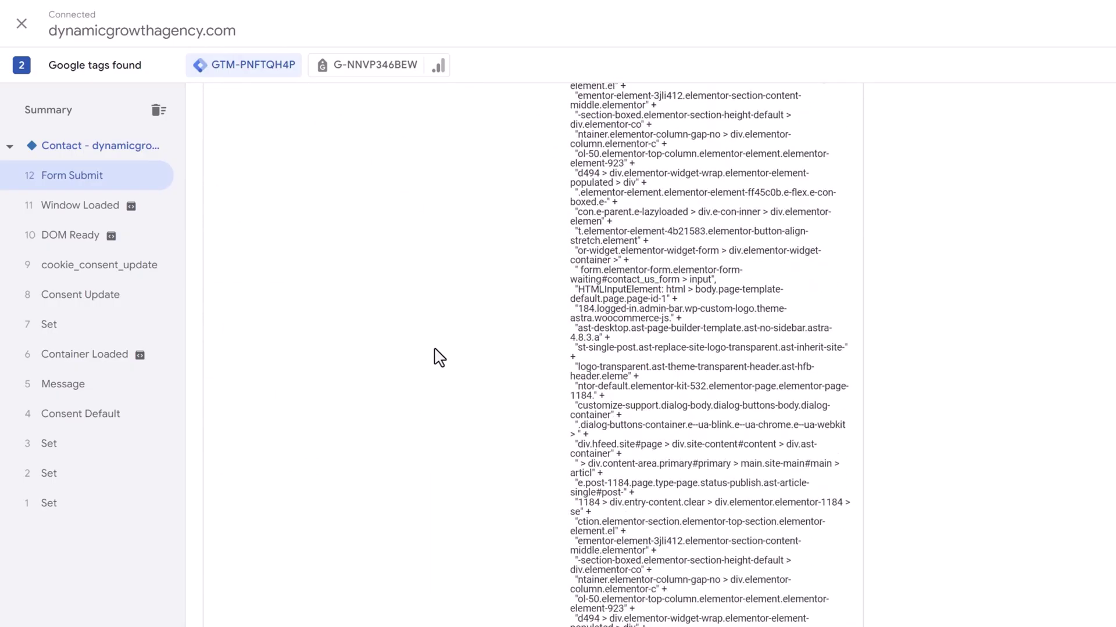
pyautogui.scroll(-10, 709, 355)
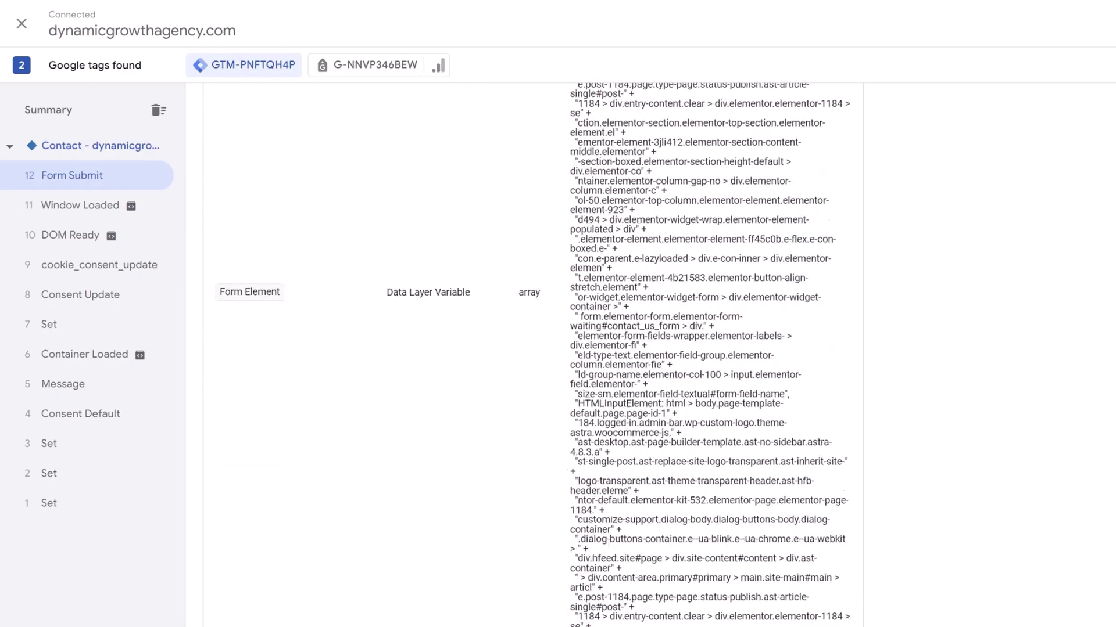
pyautogui.scroll(-8, 534, 354)
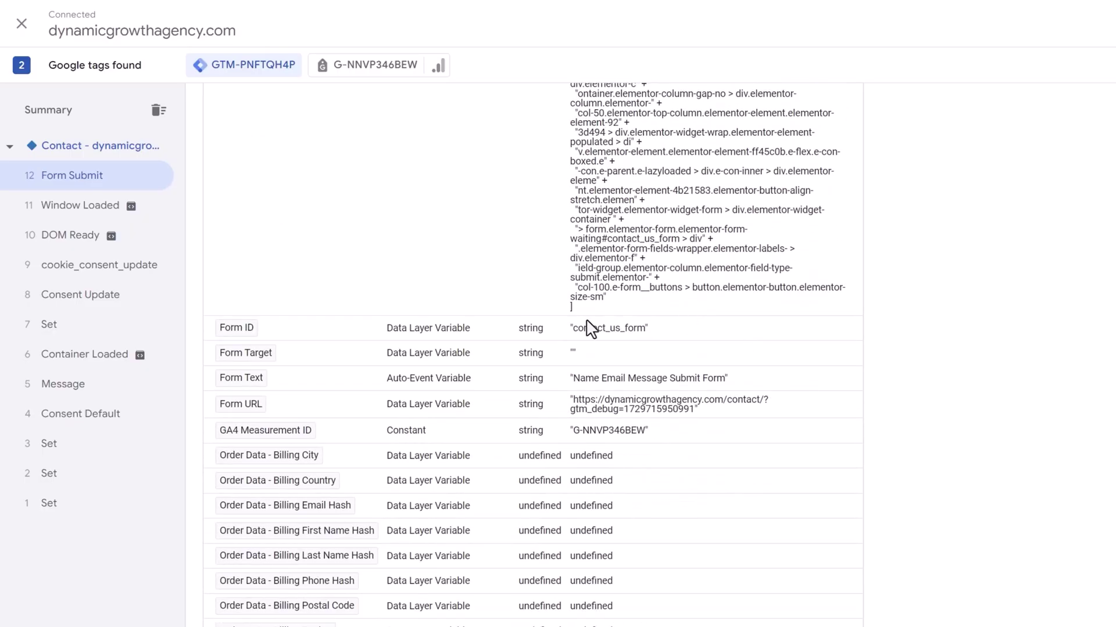
pyautogui.moveTo(573, 329); pyautogui.dragTo(634, 338)
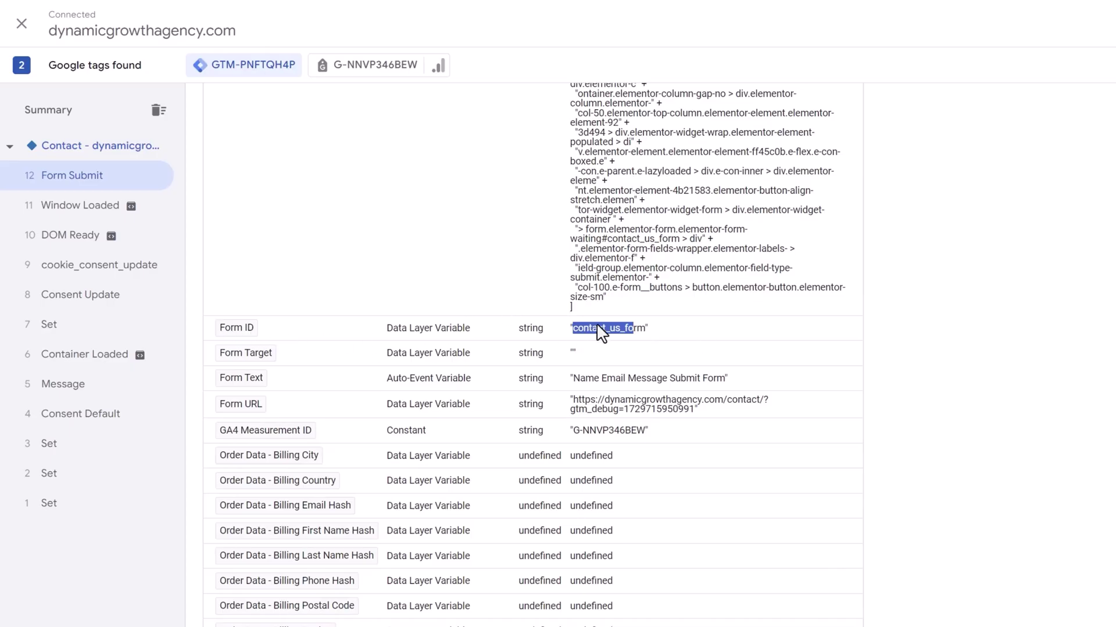
pyautogui.tripleClick(638, 337)
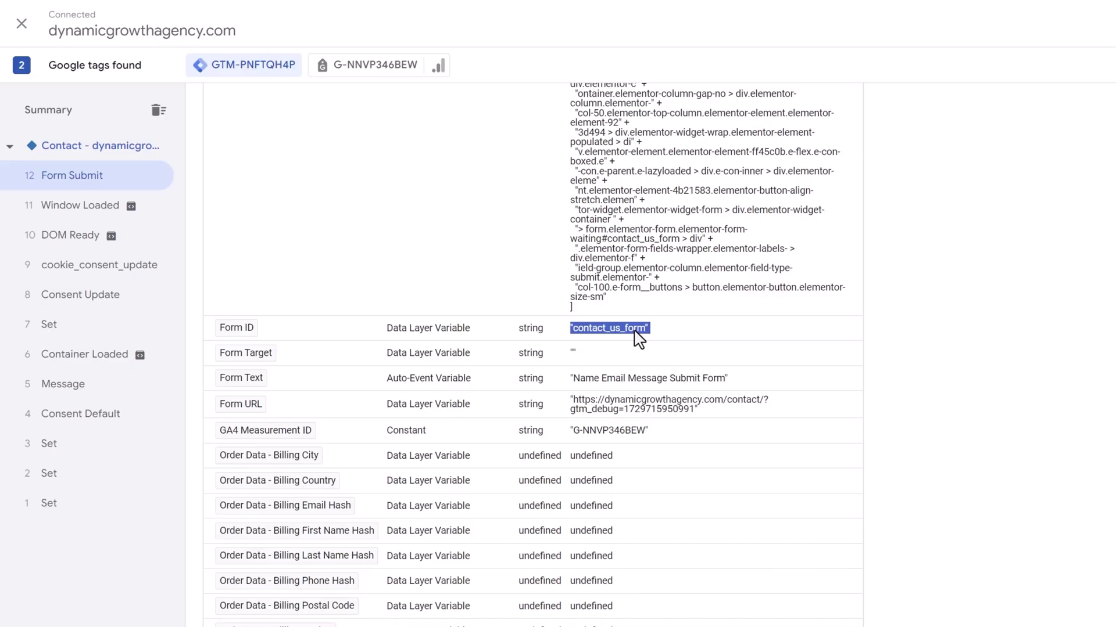
# - Close the debug copy of the Contact page and the Tag Assistant session
pyautogui.click(213, 14)
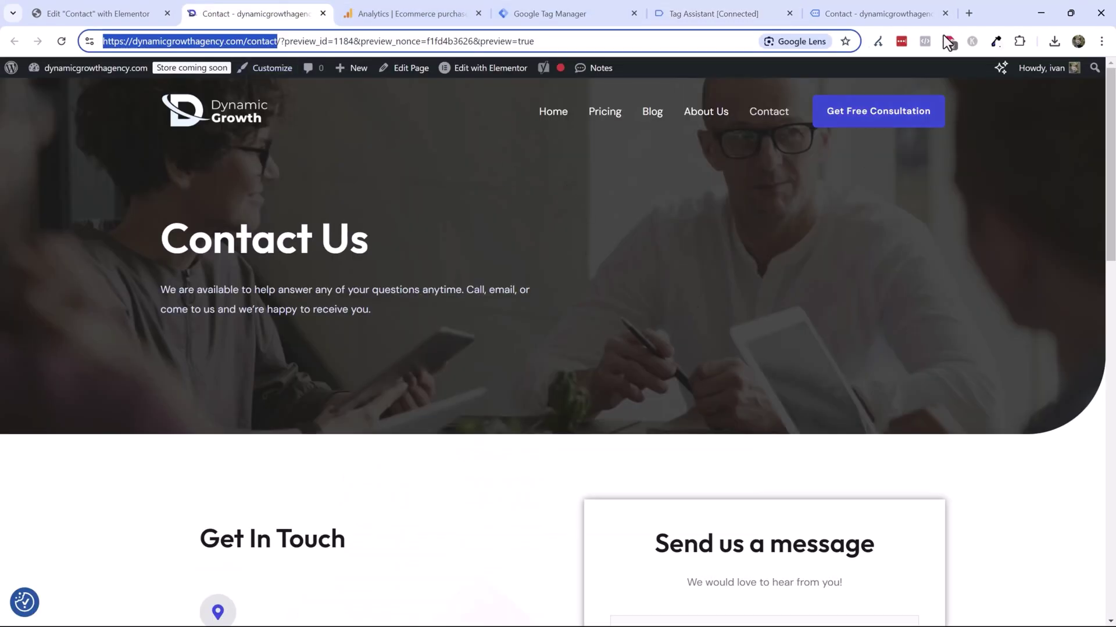
pyautogui.click(885, 11)
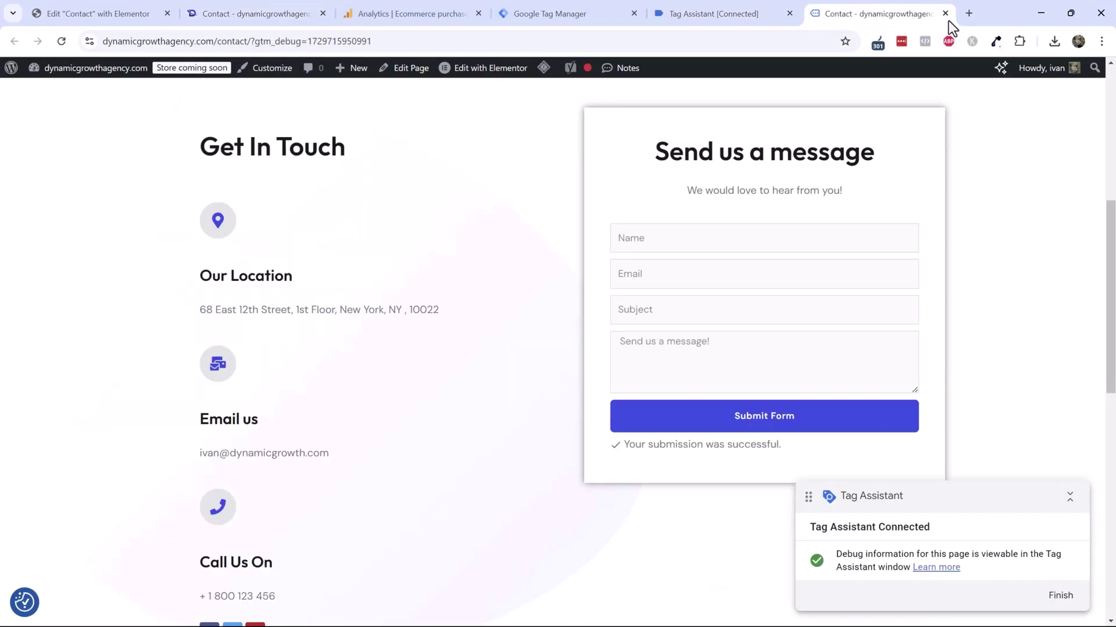
pyautogui.click(945, 13)
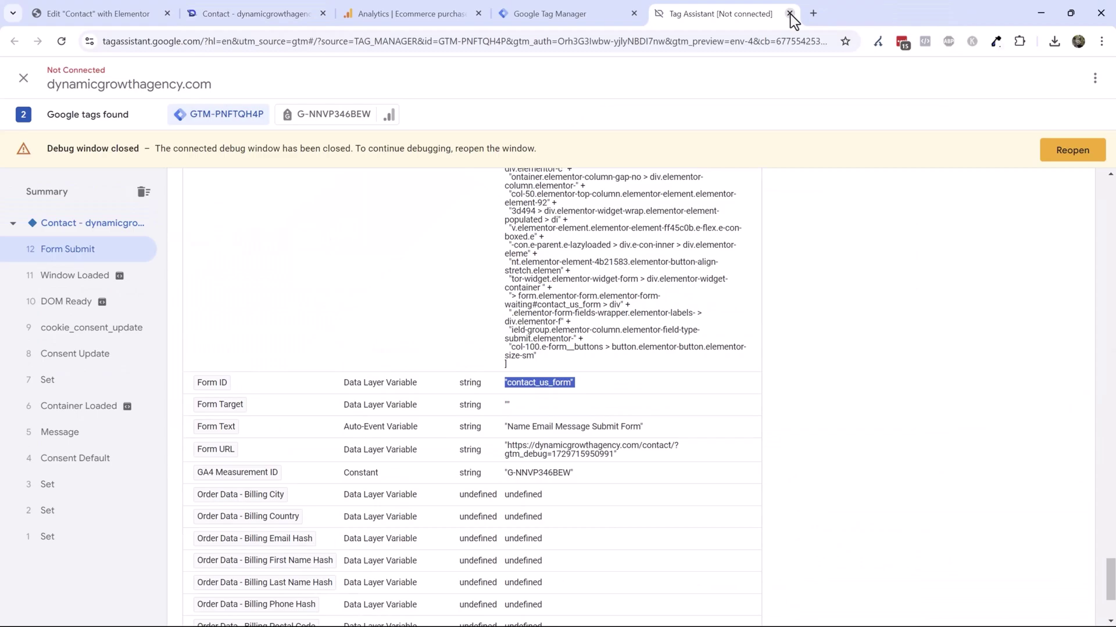
pyautogui.click(790, 12)
# - Inspect the Send us a message form on the Contact preview page and locate its fields wrapper in the HTML
pyautogui.click(199, 7)
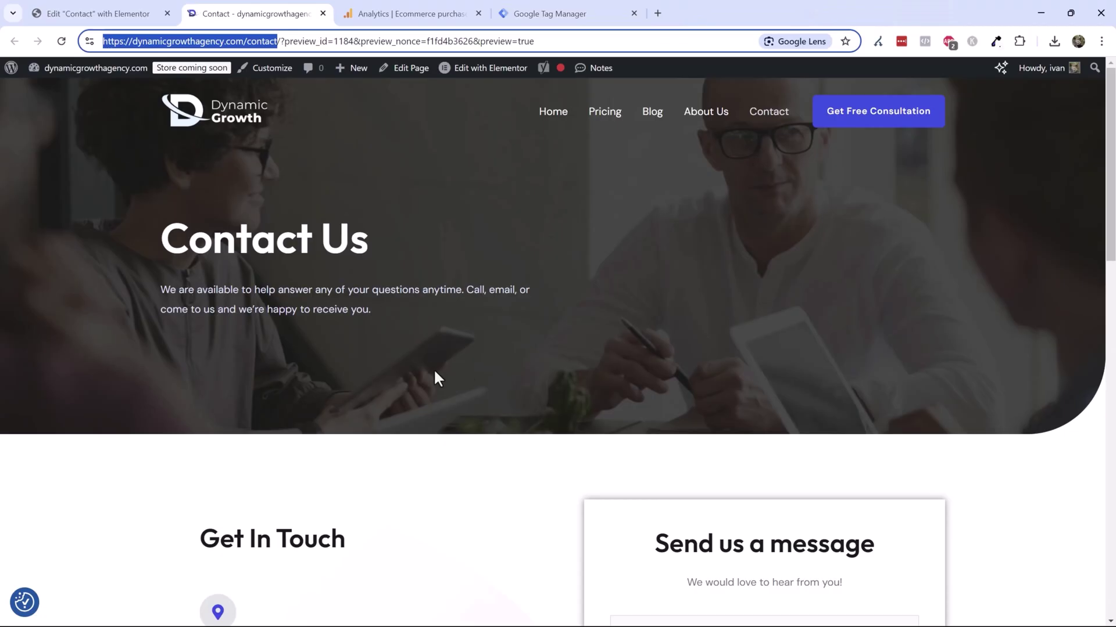
pyautogui.scroll(-7, 600, 336)
pyautogui.rightClick(570, 279)
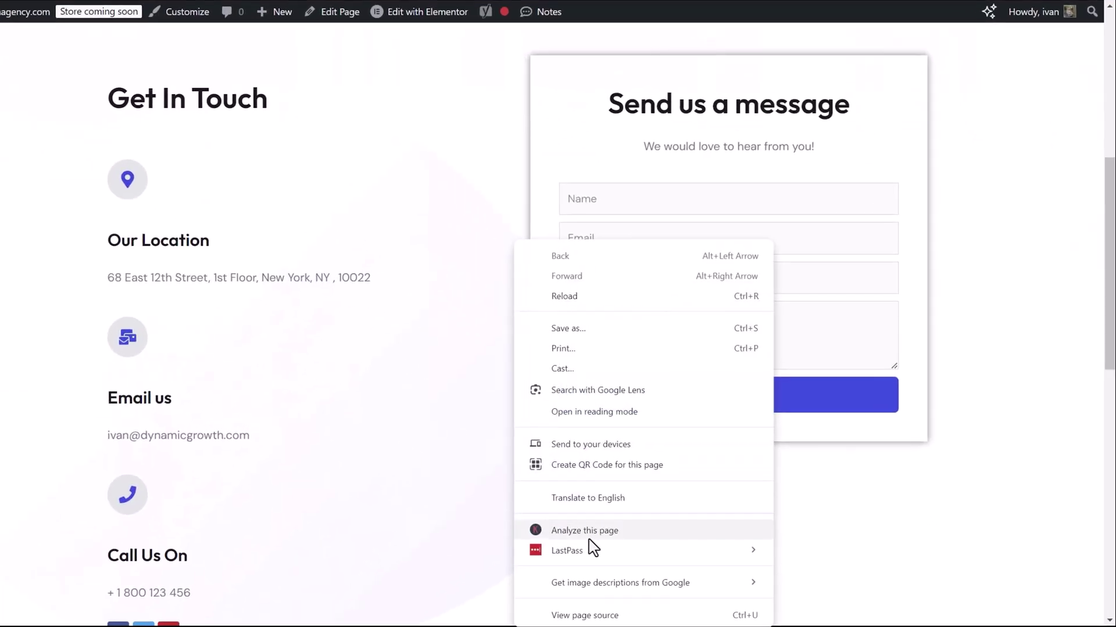
pyautogui.click(598, 617)
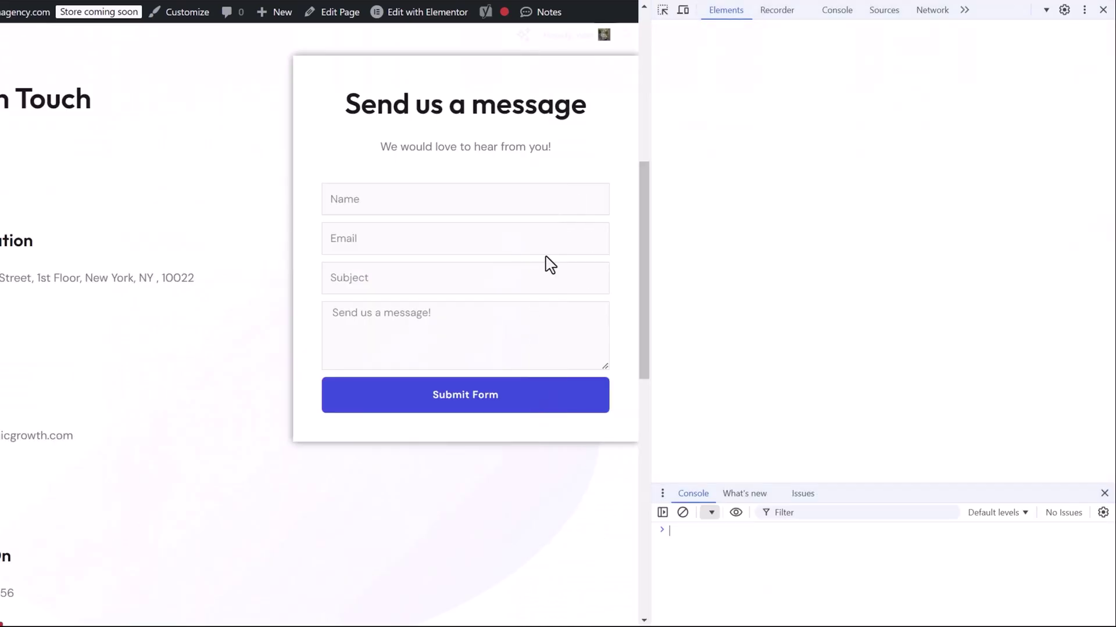
pyautogui.click(664, 11)
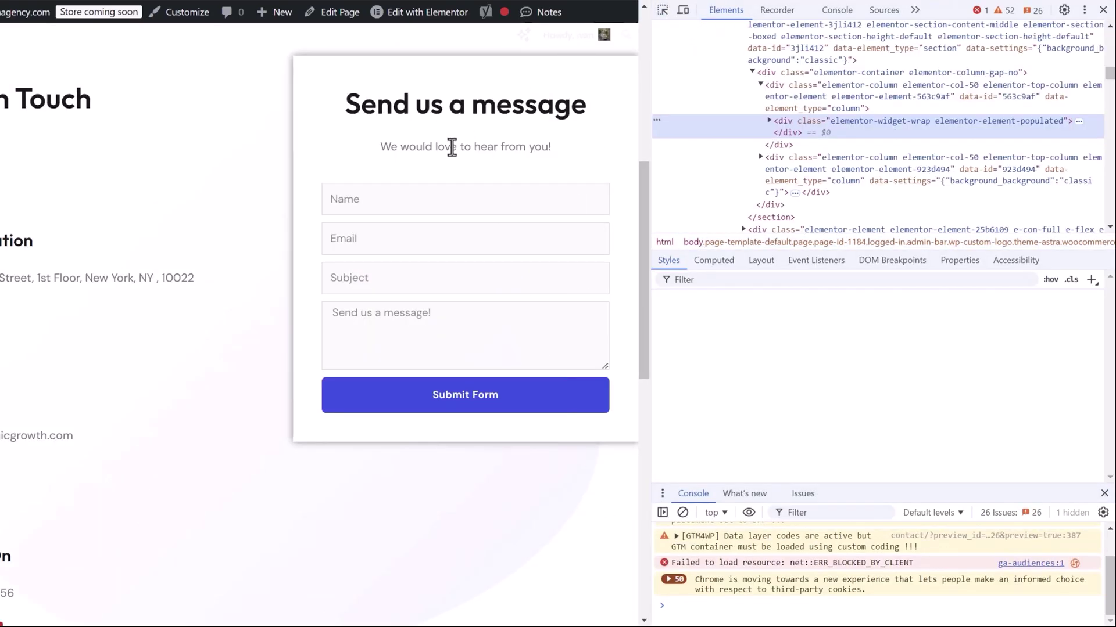
pyautogui.click(451, 146)
pyautogui.click(662, 10)
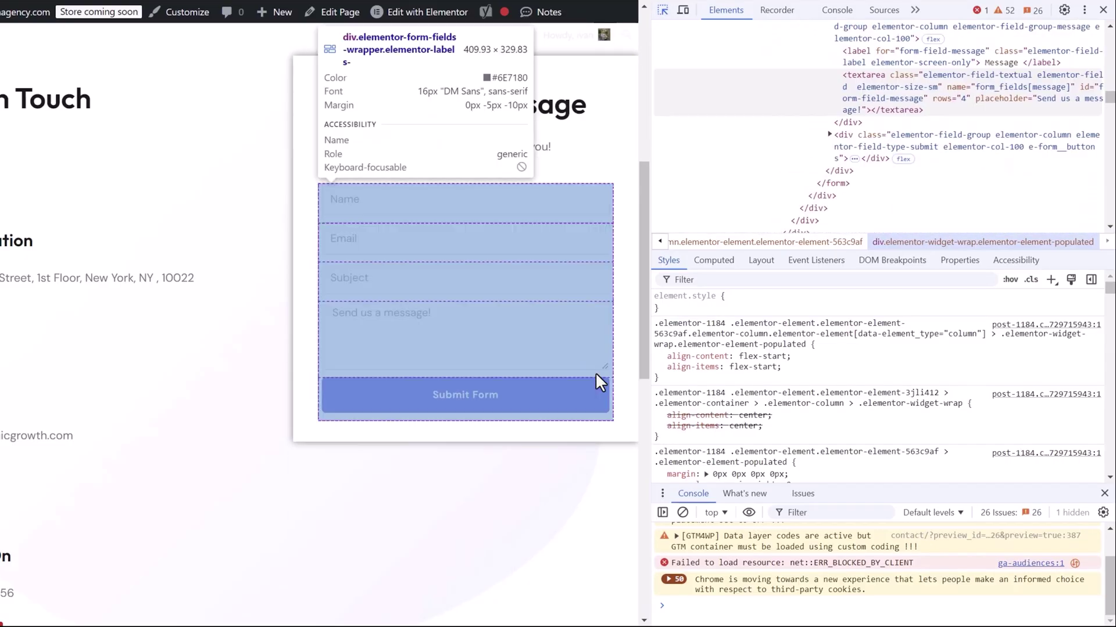
pyautogui.click(595, 372)
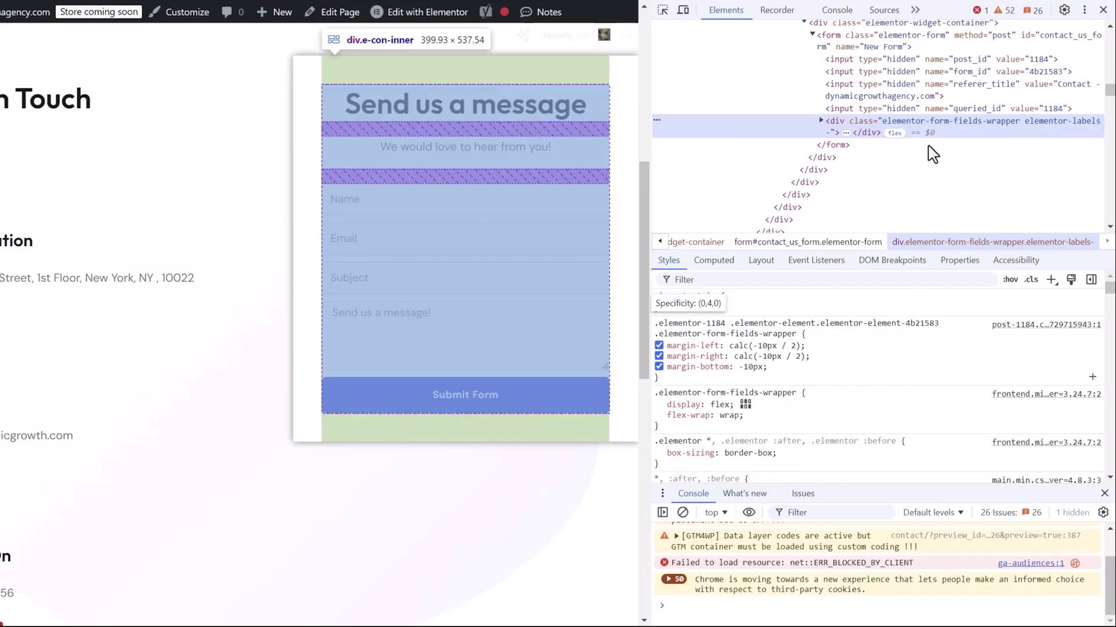
# - Examine the class and id attributes of the contact form's form element in the page's HTML
pyautogui.scroll(2, 930, 174)
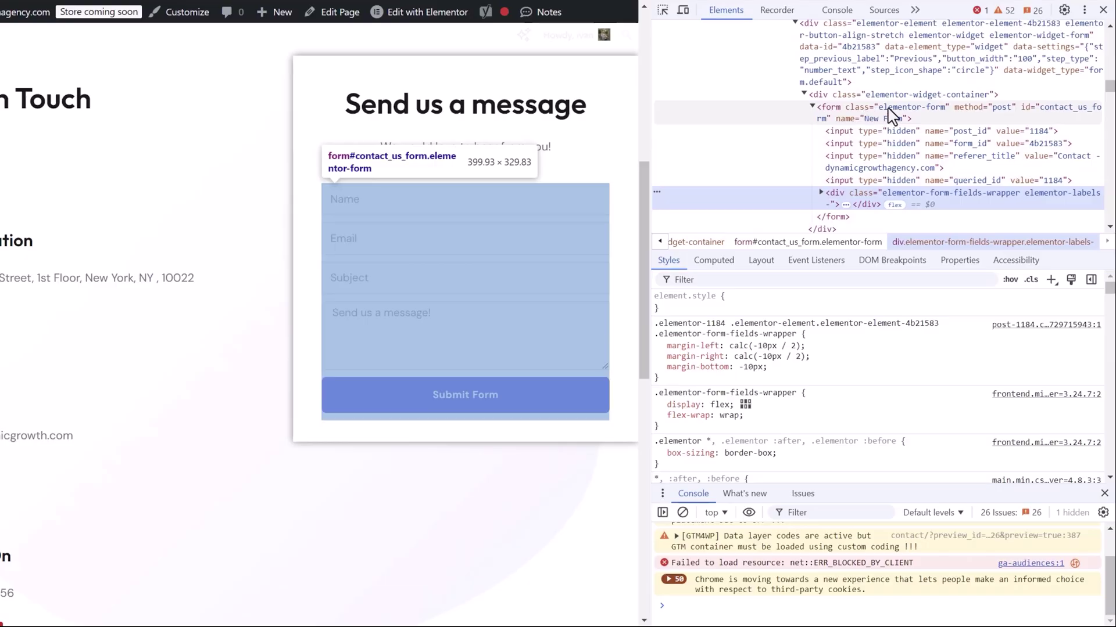
pyautogui.click(918, 118)
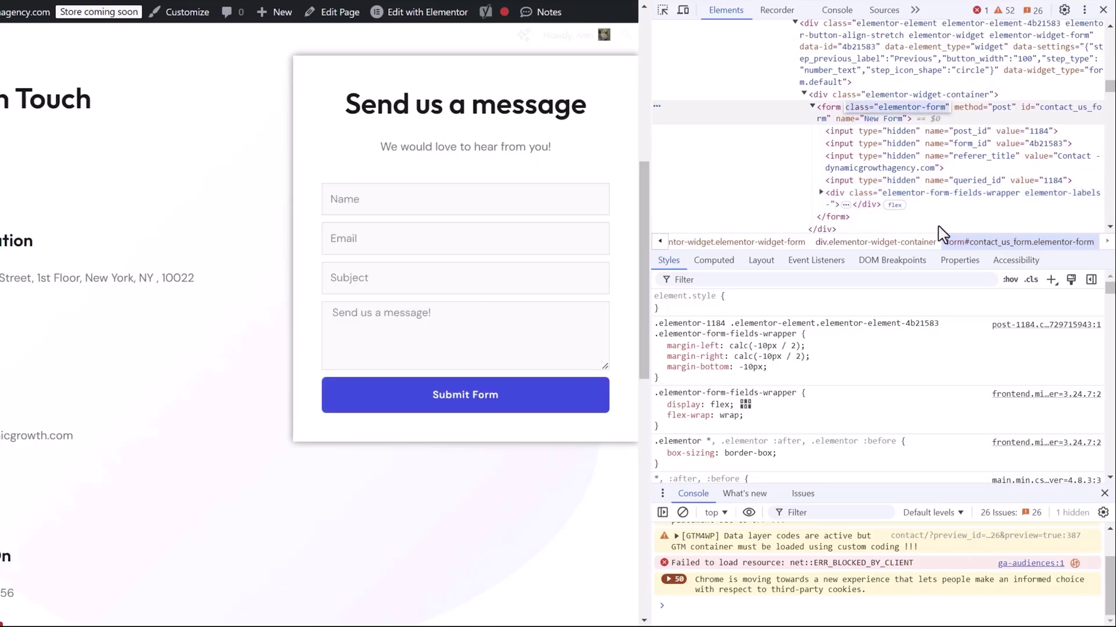
pyautogui.click(1080, 115)
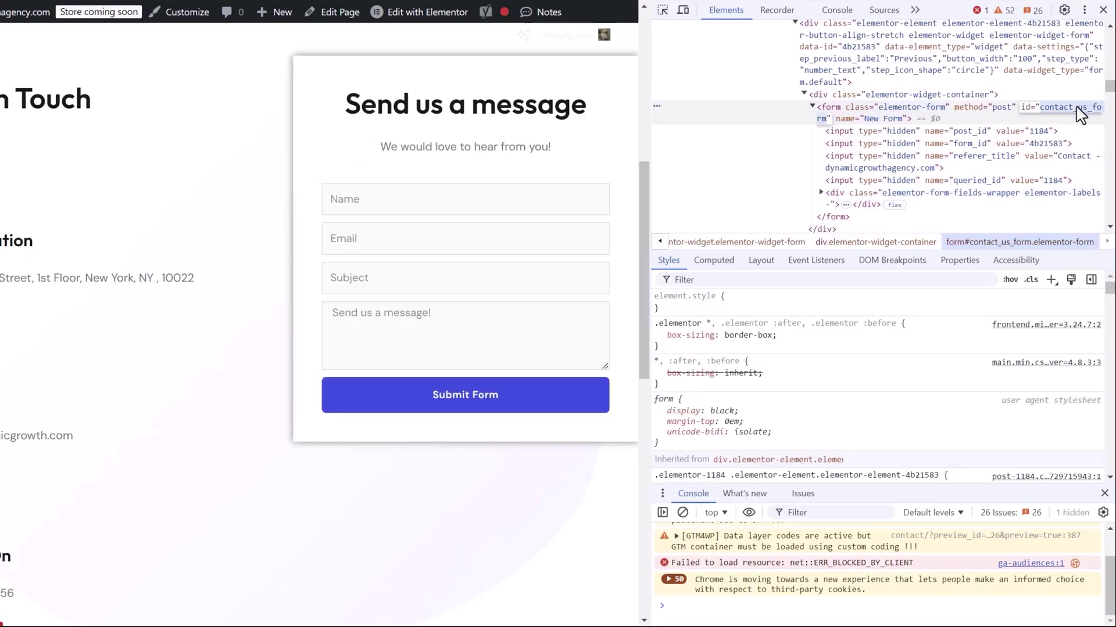
pyautogui.scroll(-2, 1007, 149)
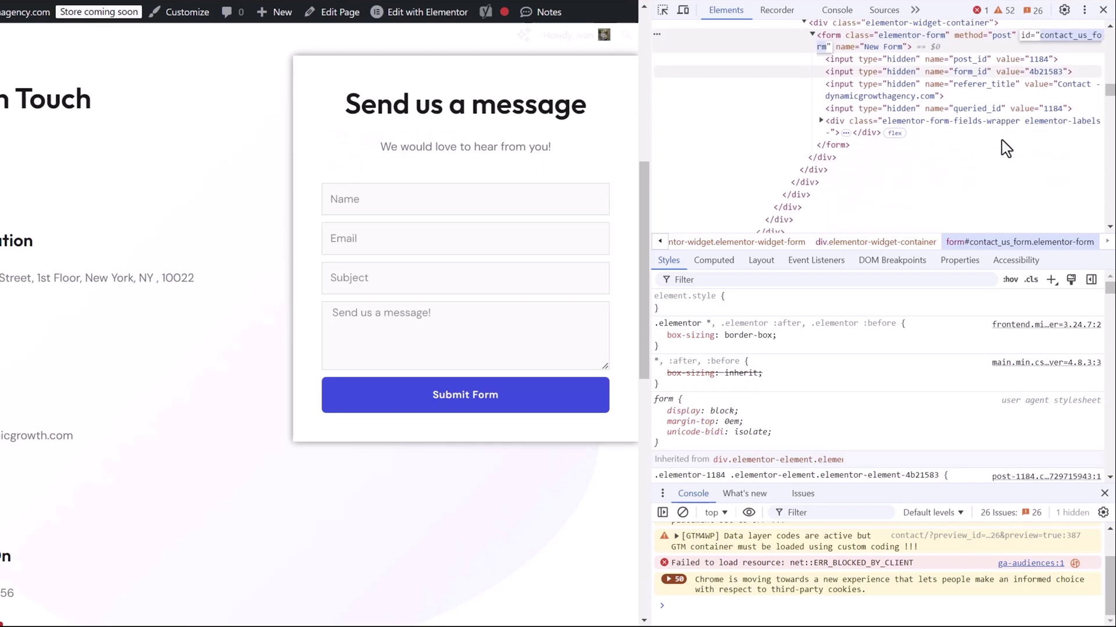
pyautogui.scroll(2, 1007, 149)
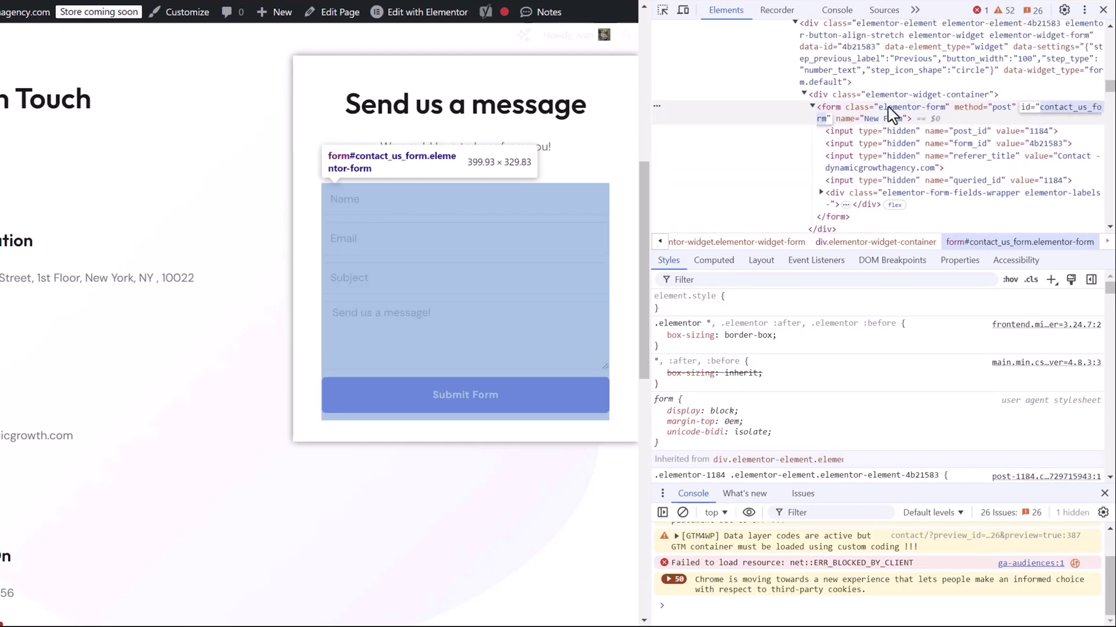
pyautogui.click(978, 111)
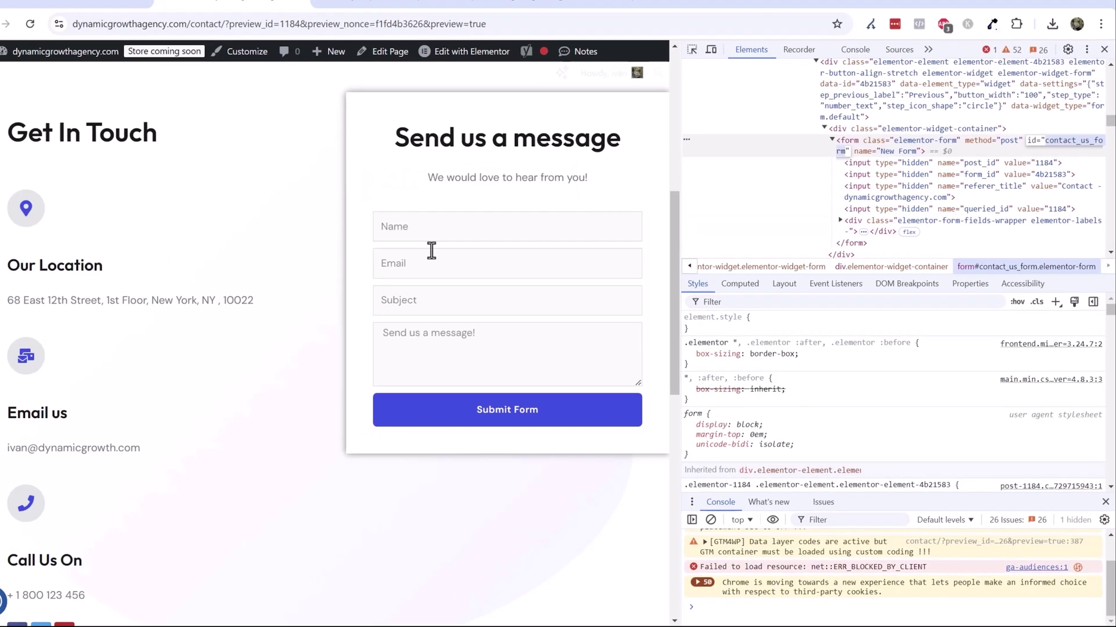
# - Publish the Tag Manager workspace changes as a version named Contact Us Form Submission and close the version details
pyautogui.click(540, 15)
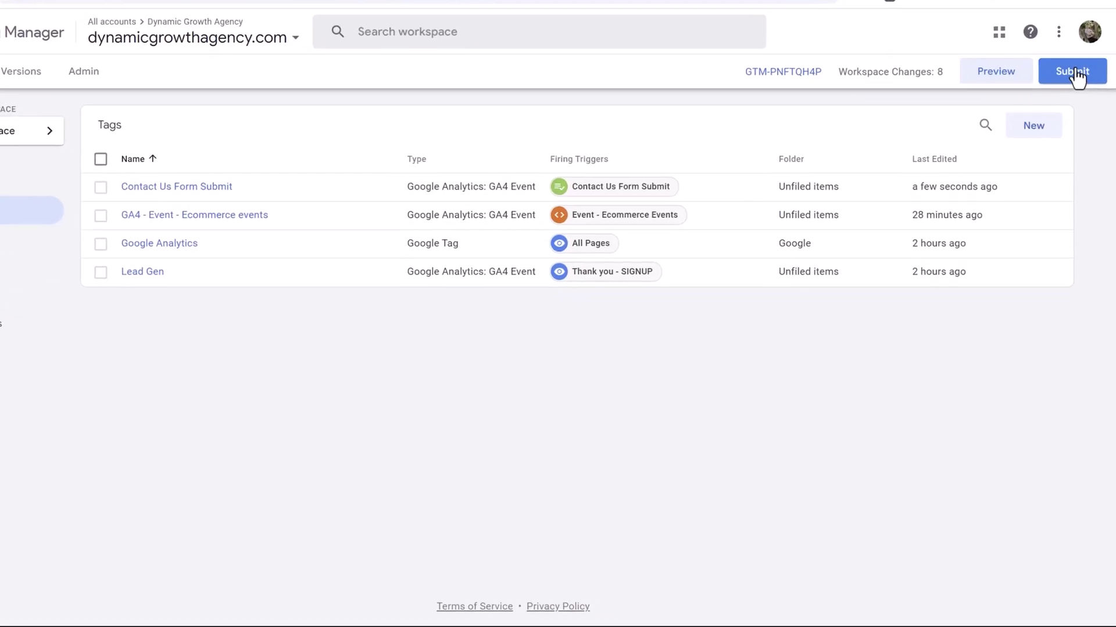
pyautogui.click(1076, 119)
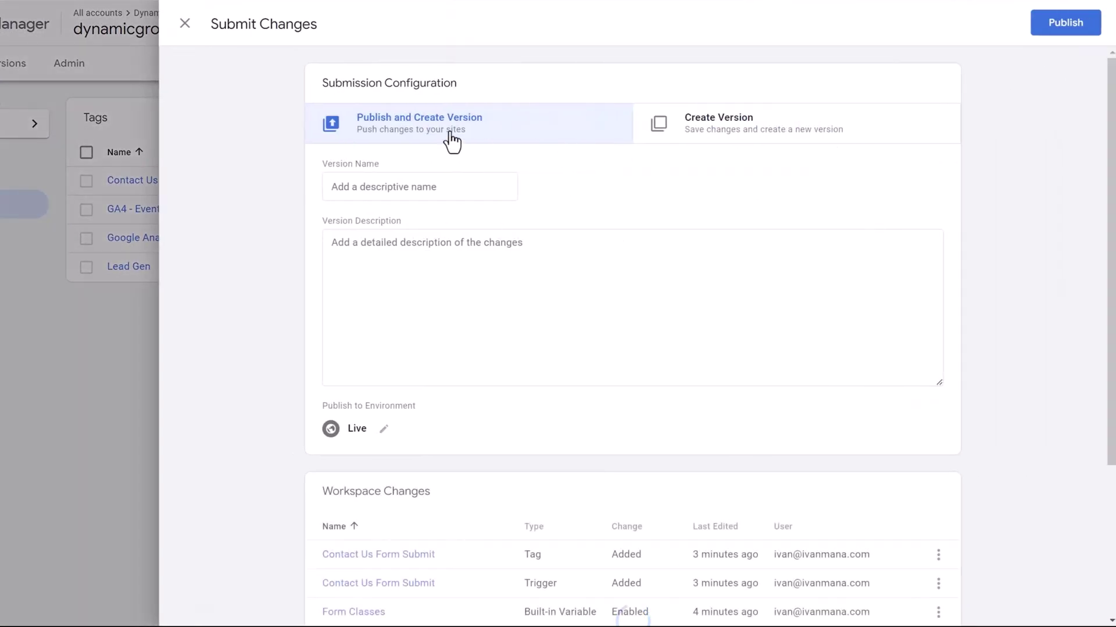
pyautogui.click(425, 187)
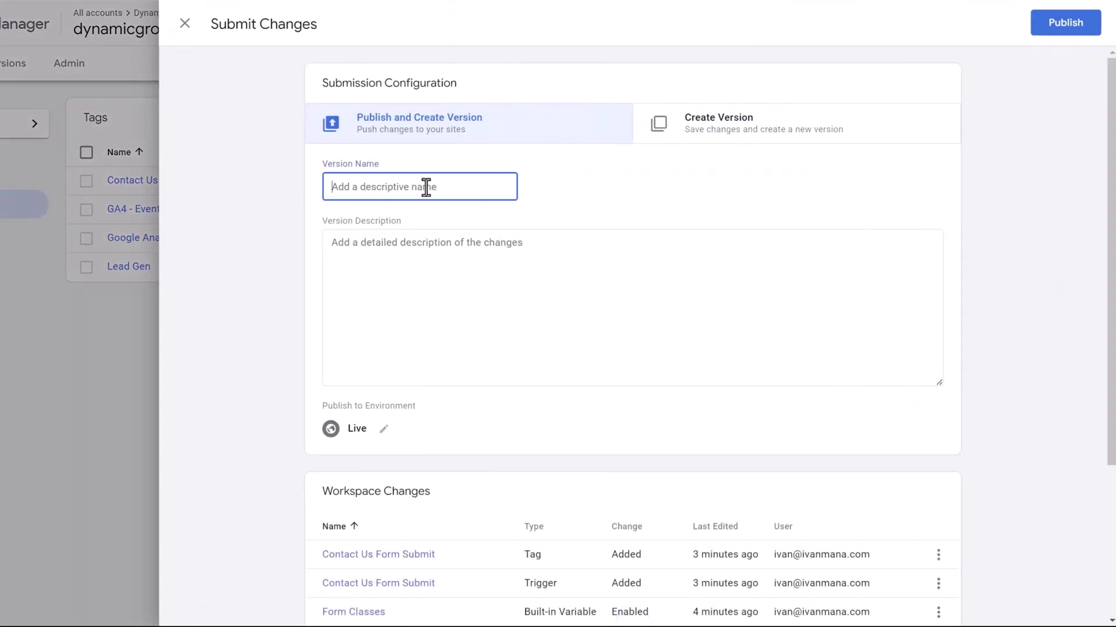
pyautogui.write('Form Submission')
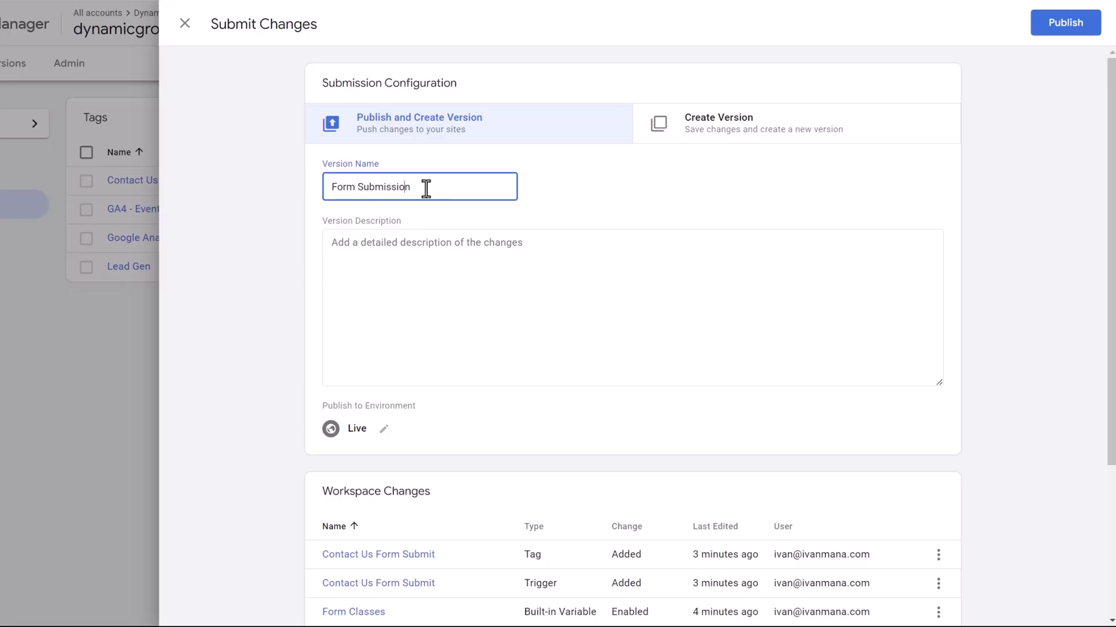
pyautogui.write('Contact Us')
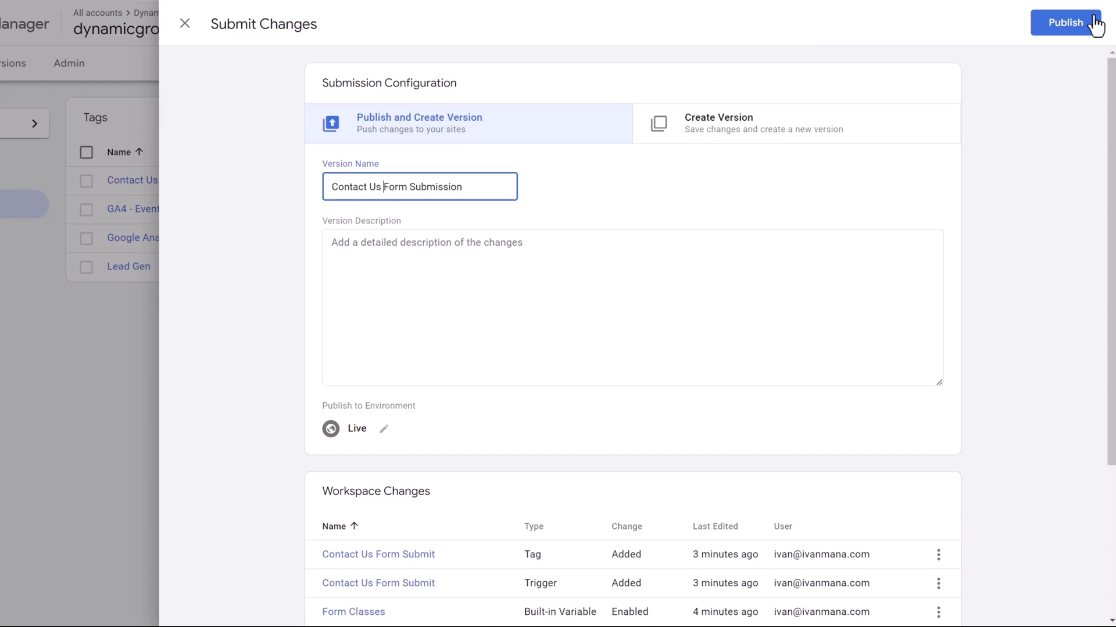
pyautogui.click(1086, 26)
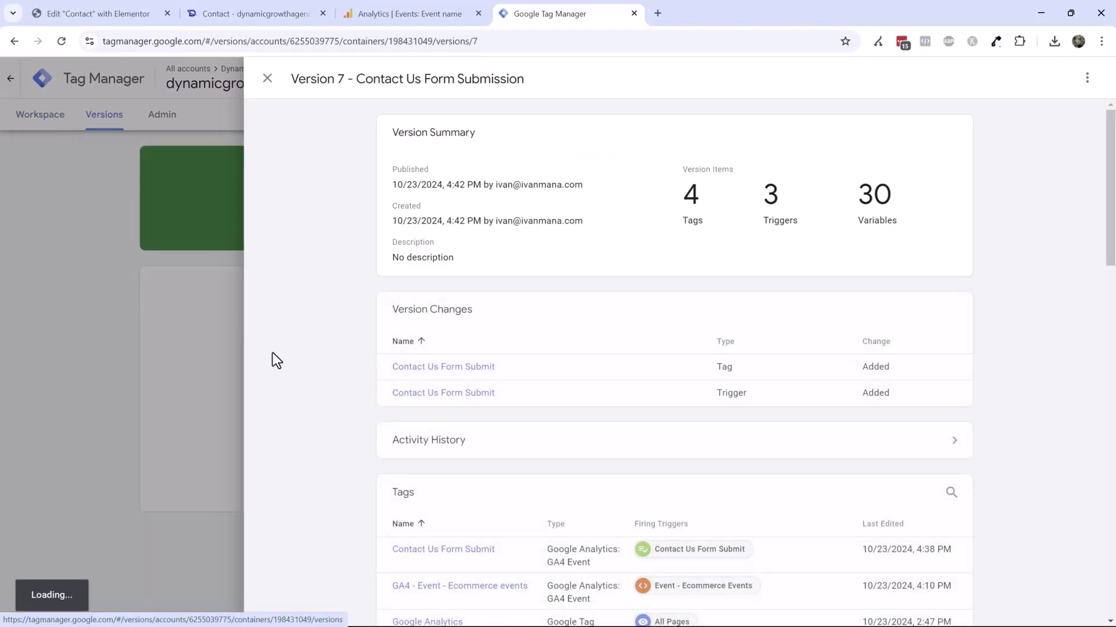
pyautogui.click(277, 360)
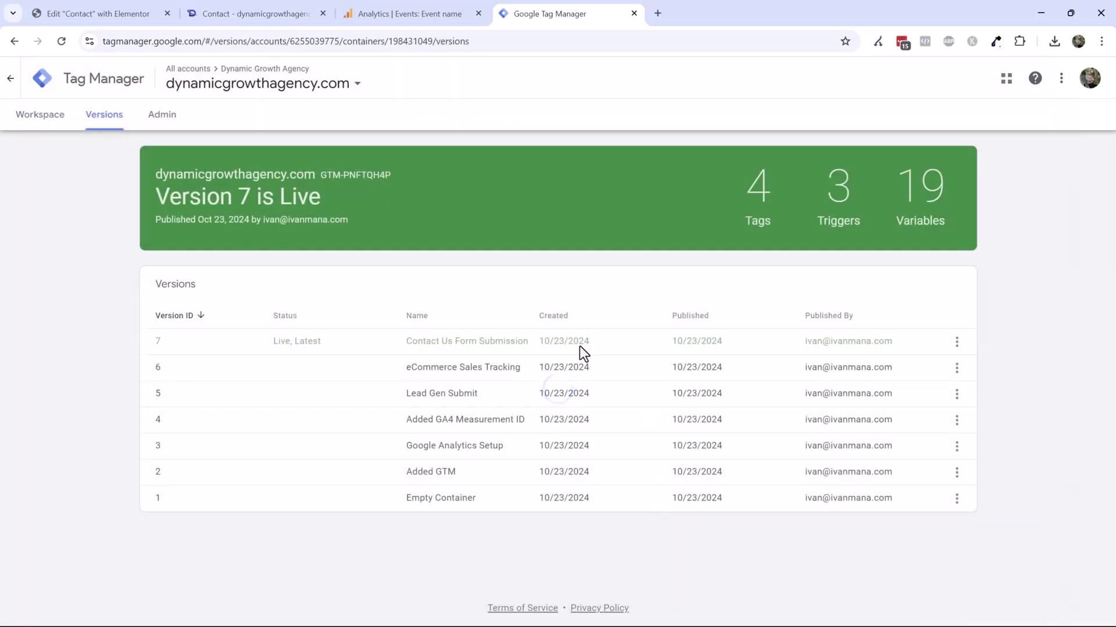